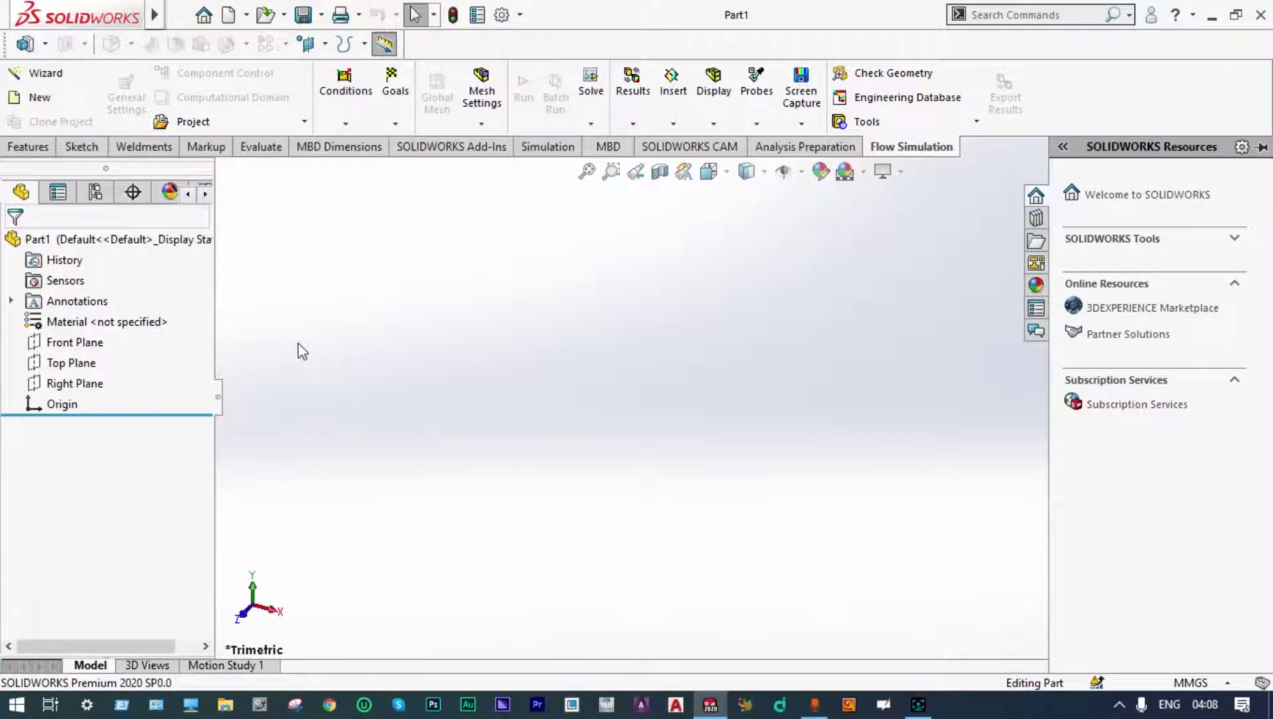
- Start a sketch on the Top Plane and draw a center rectangle about 157 mm tall from the origin
click(90, 366)
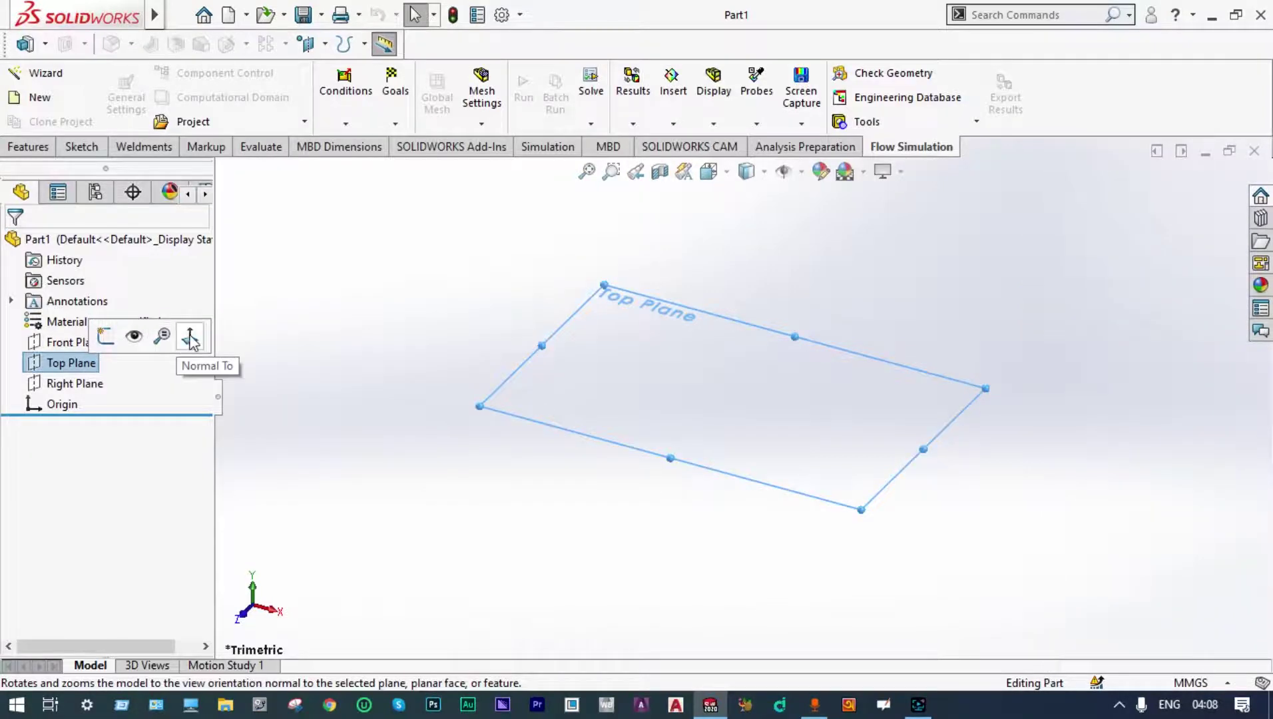
click(190, 336)
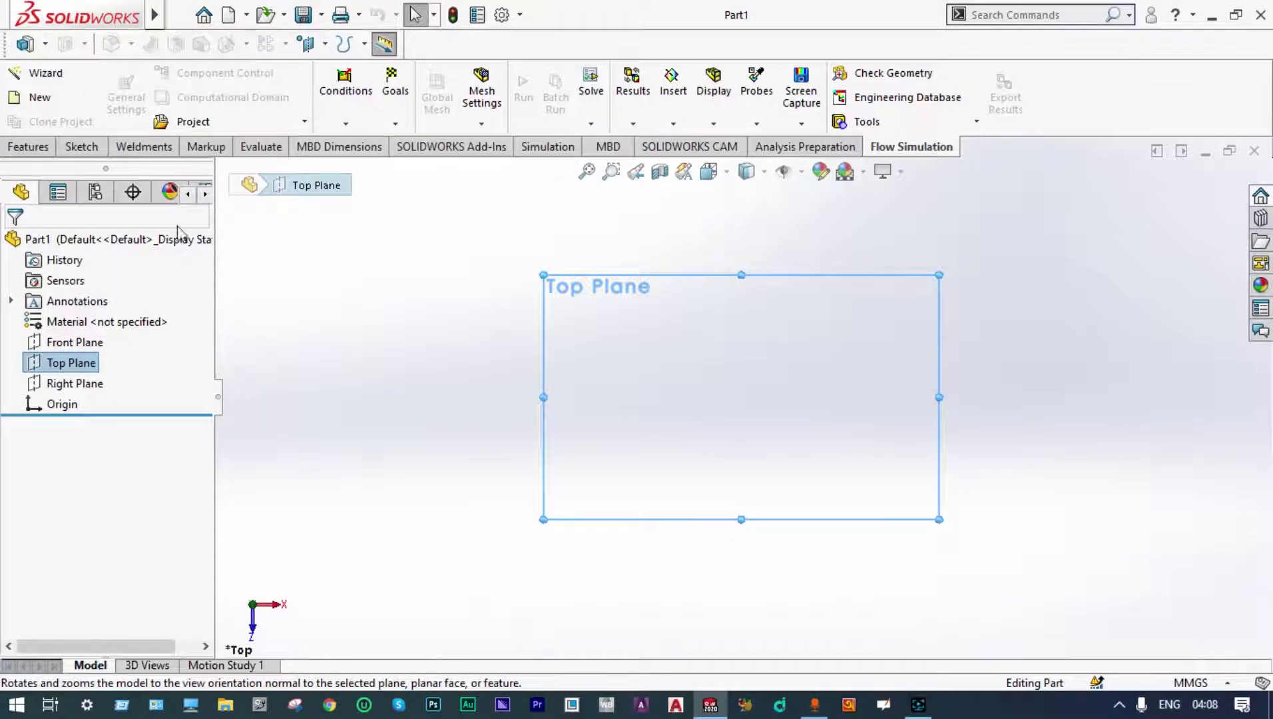
click(93, 146)
click(122, 96)
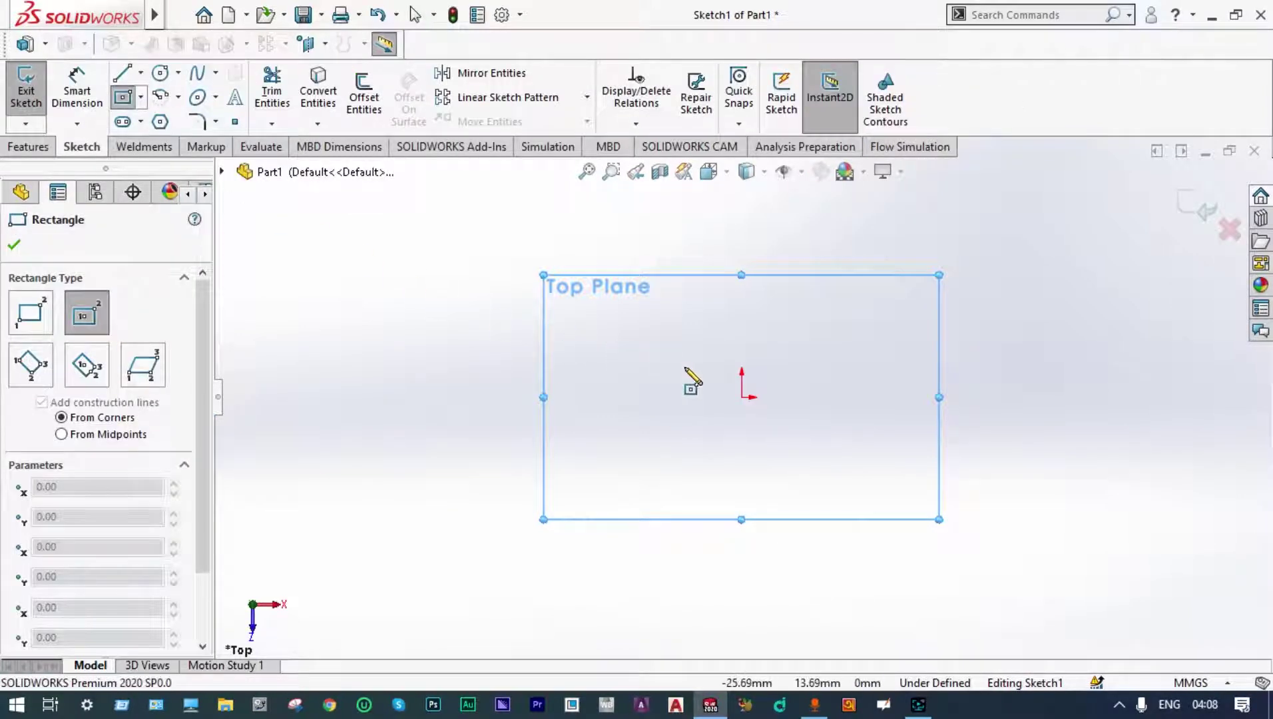
drag(742, 398, 541, 222)
click(14, 246)
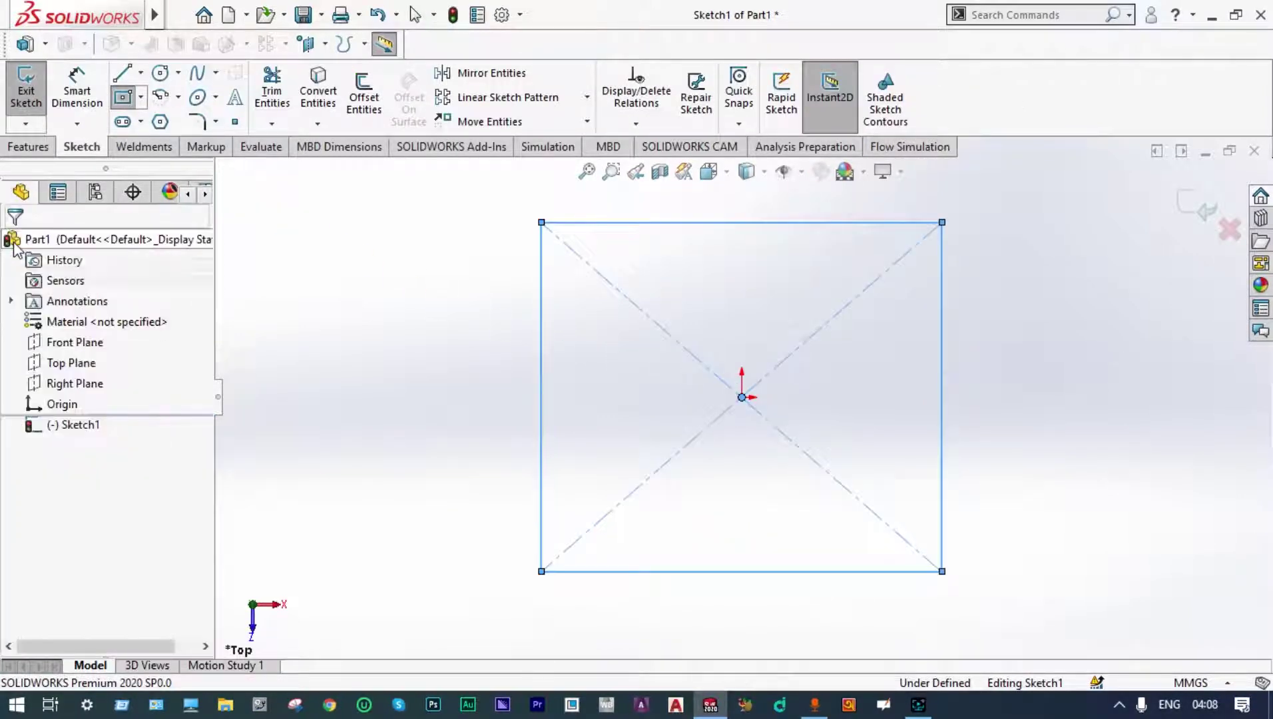
- Add an equal-length relation between the rectangle's upper and left sides to make it square
click(573, 224)
key(ctrl+a)
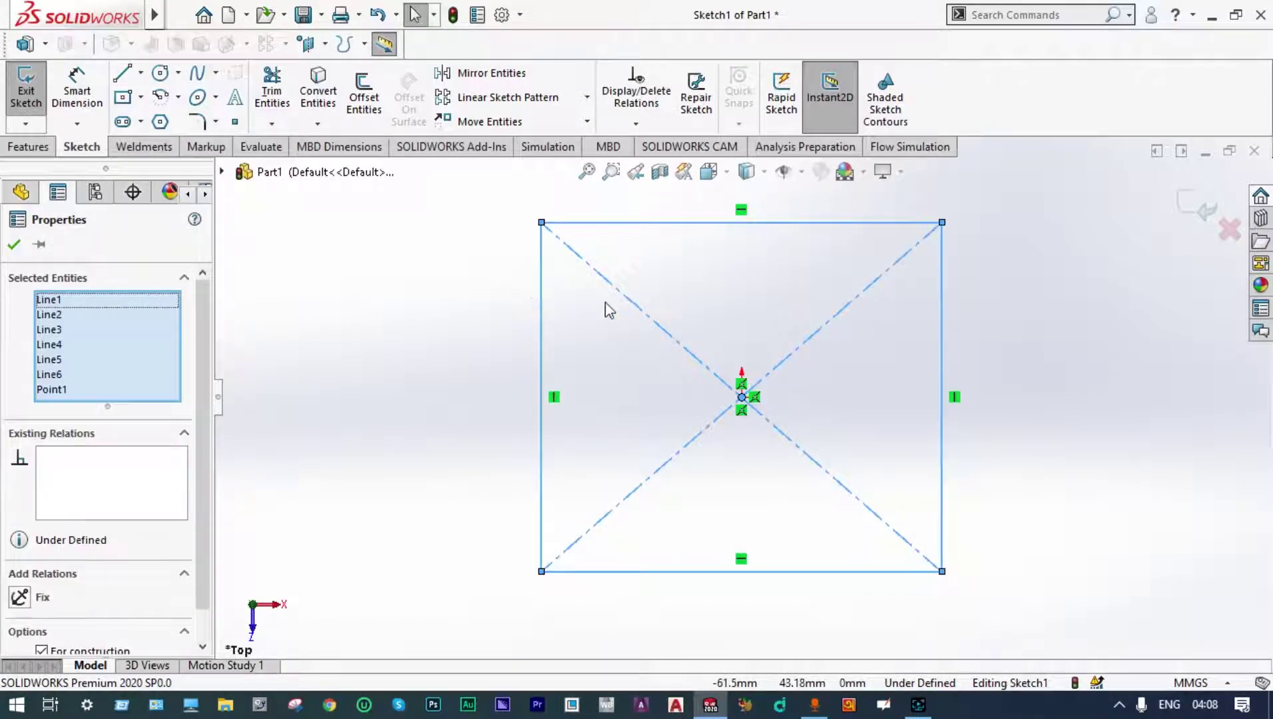
ctrl+click(541, 321)
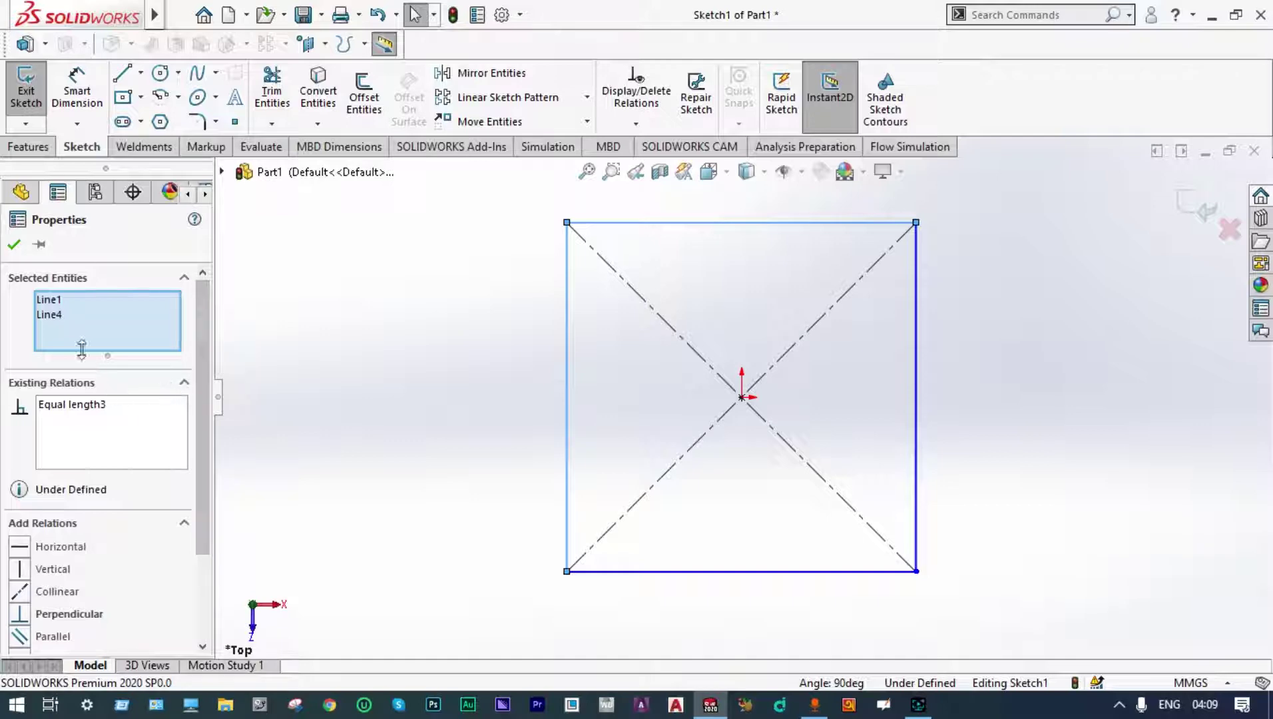
click(14, 245)
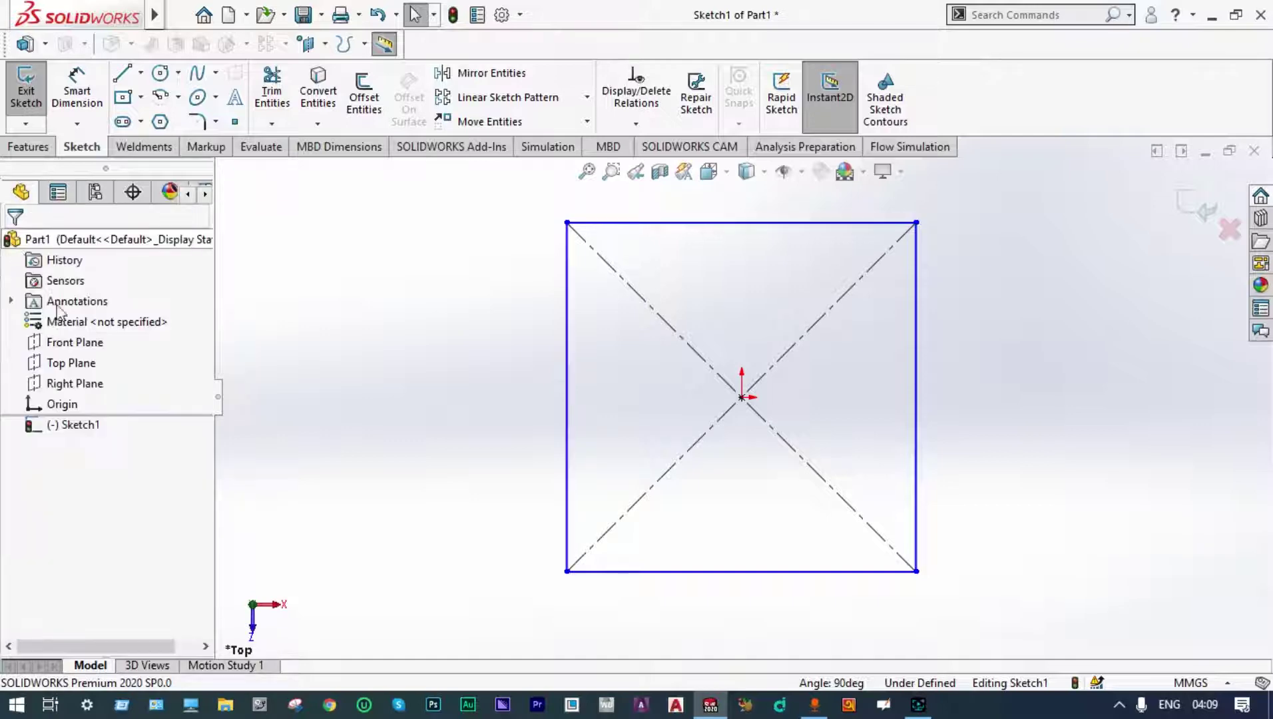
- Convert all four sides of the square to construction geometry
double_click(564, 282)
click(40, 618)
click(14, 244)
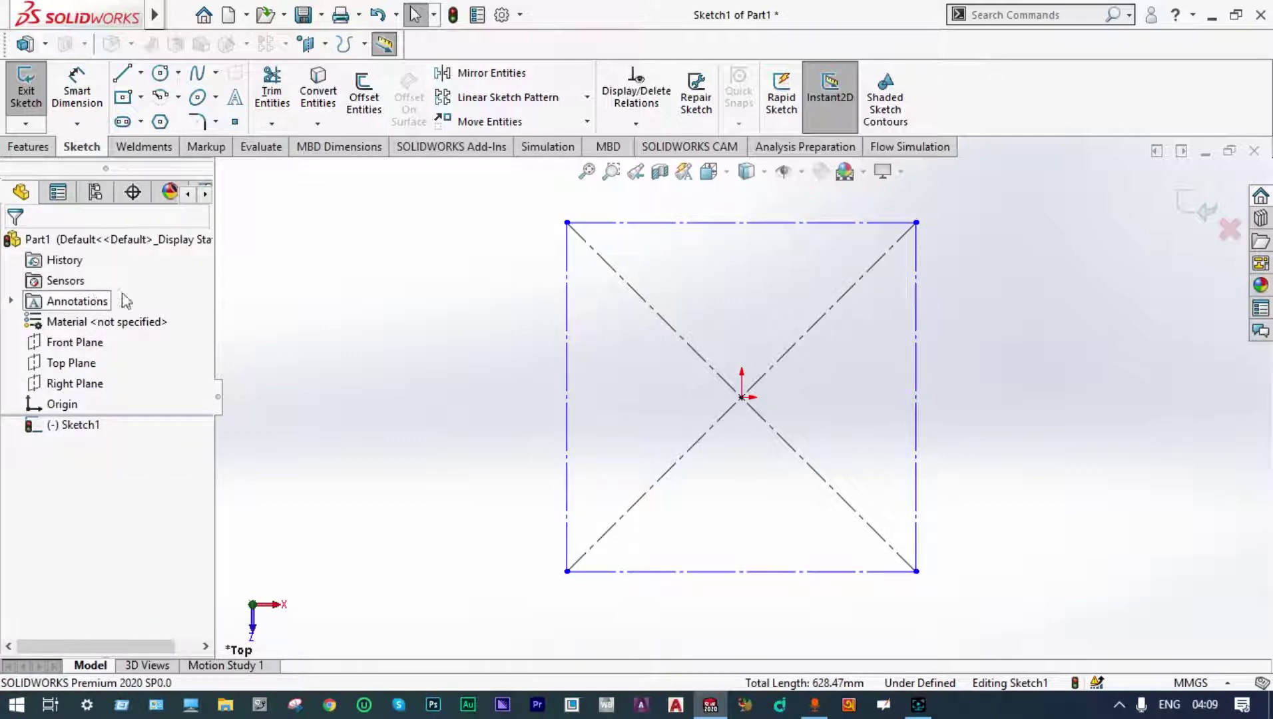
- Dimension the lower side of the construction square to 250 mm
click(77, 98)
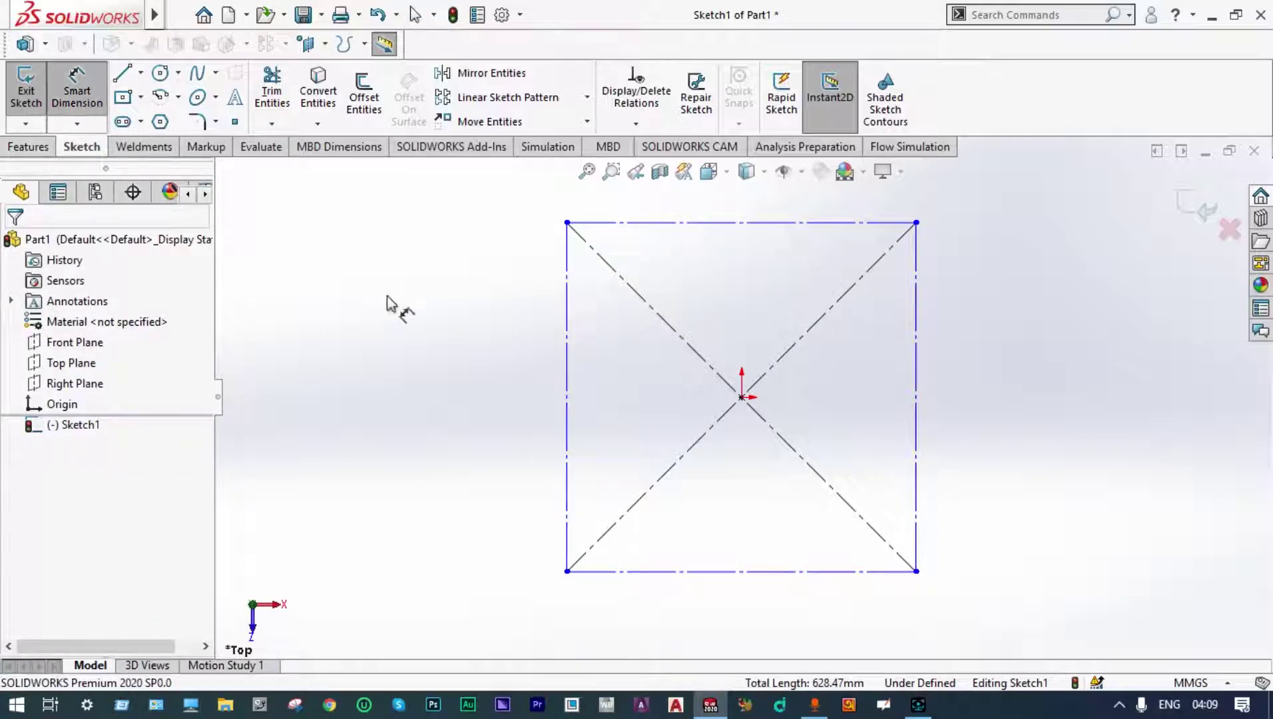
click(696, 572)
click(695, 586)
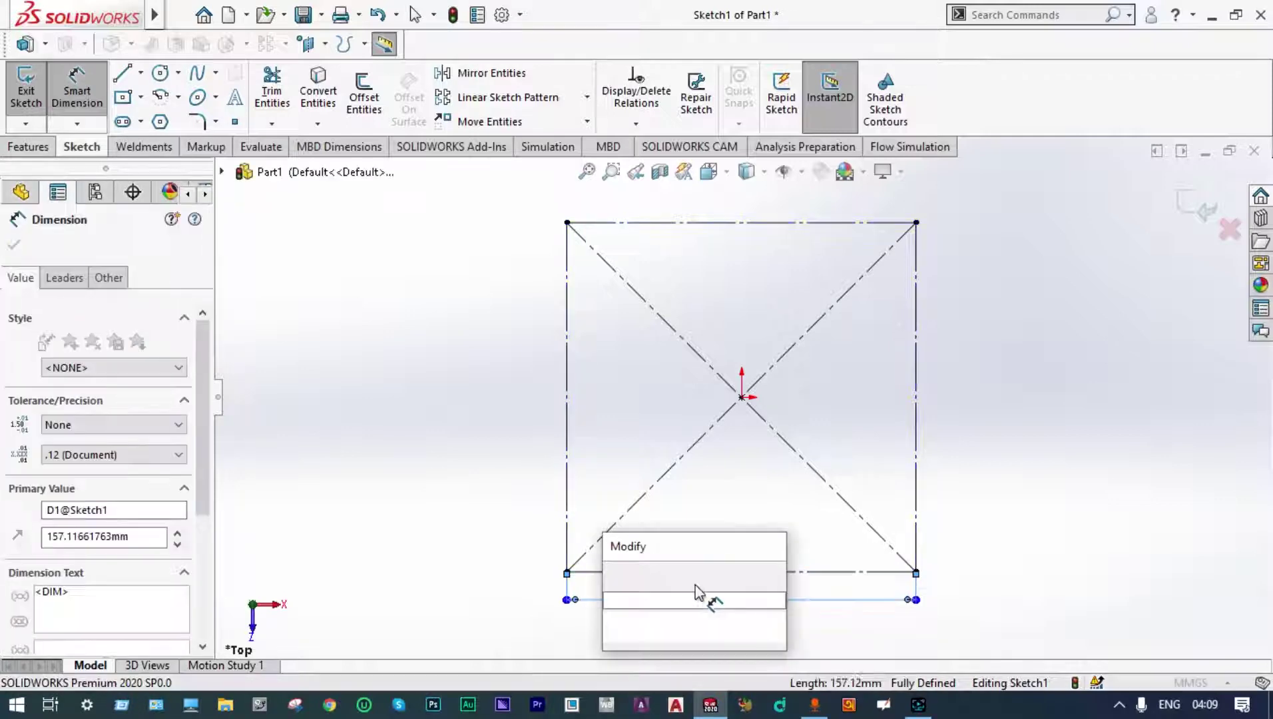
text(250)
key(Return)
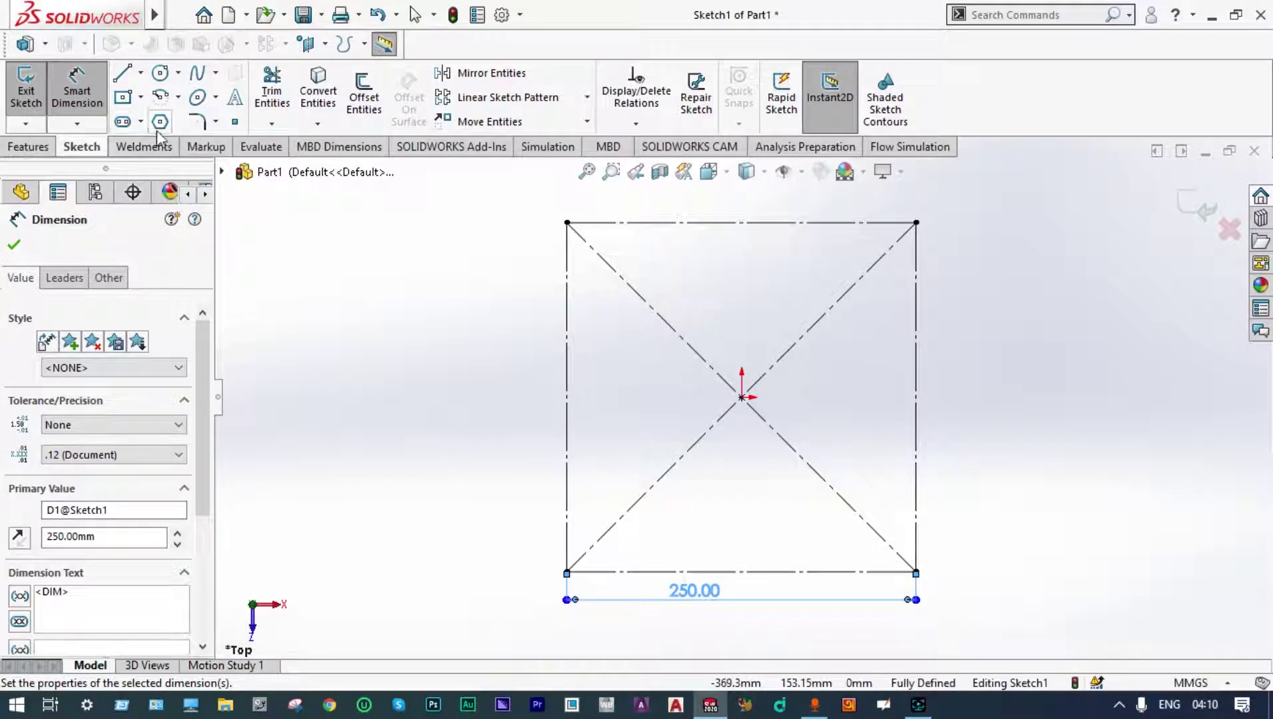
- Draw a smaller center rectangle about 88 mm wide from the origin, with its corner on the construction square's diagonal
click(123, 96)
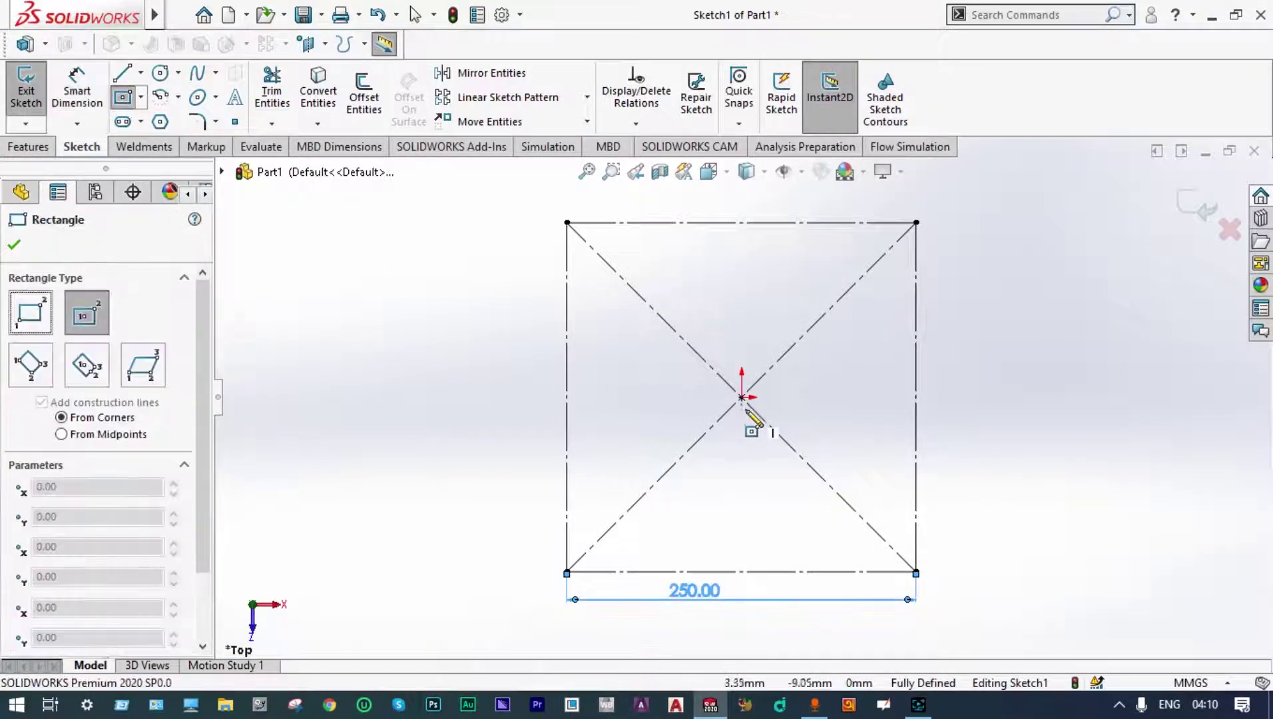
click(741, 398)
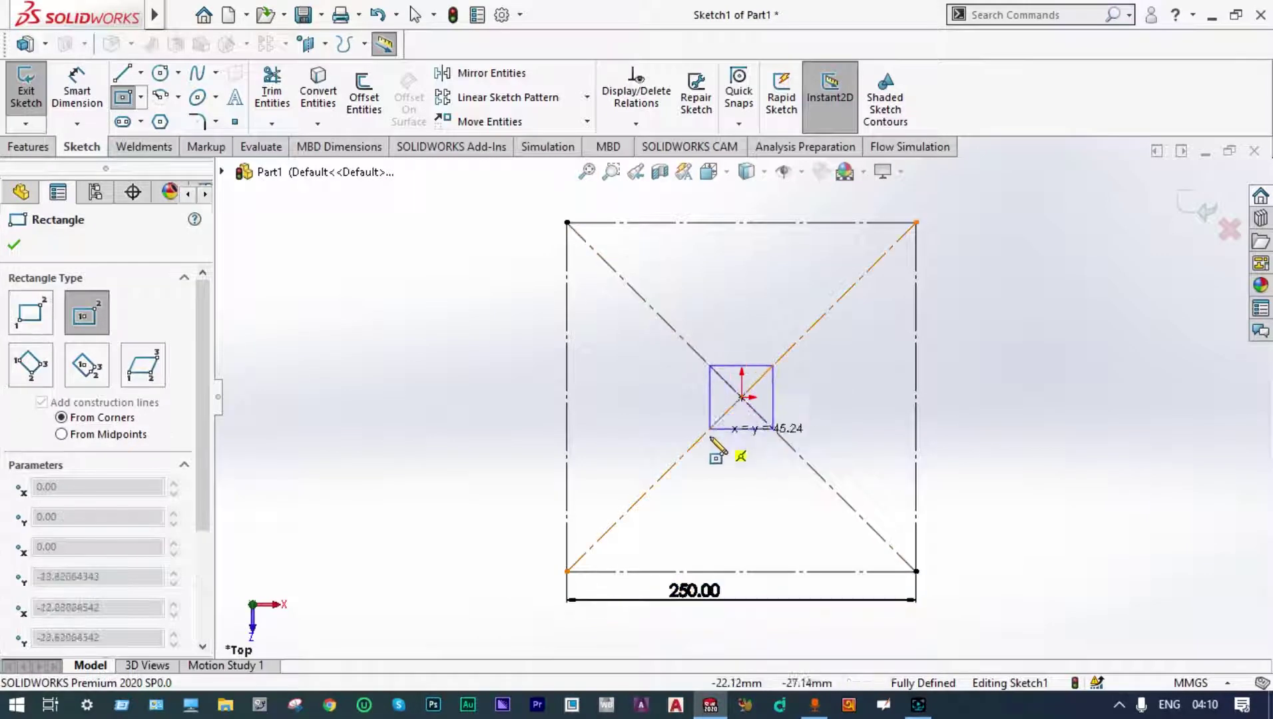
click(680, 459)
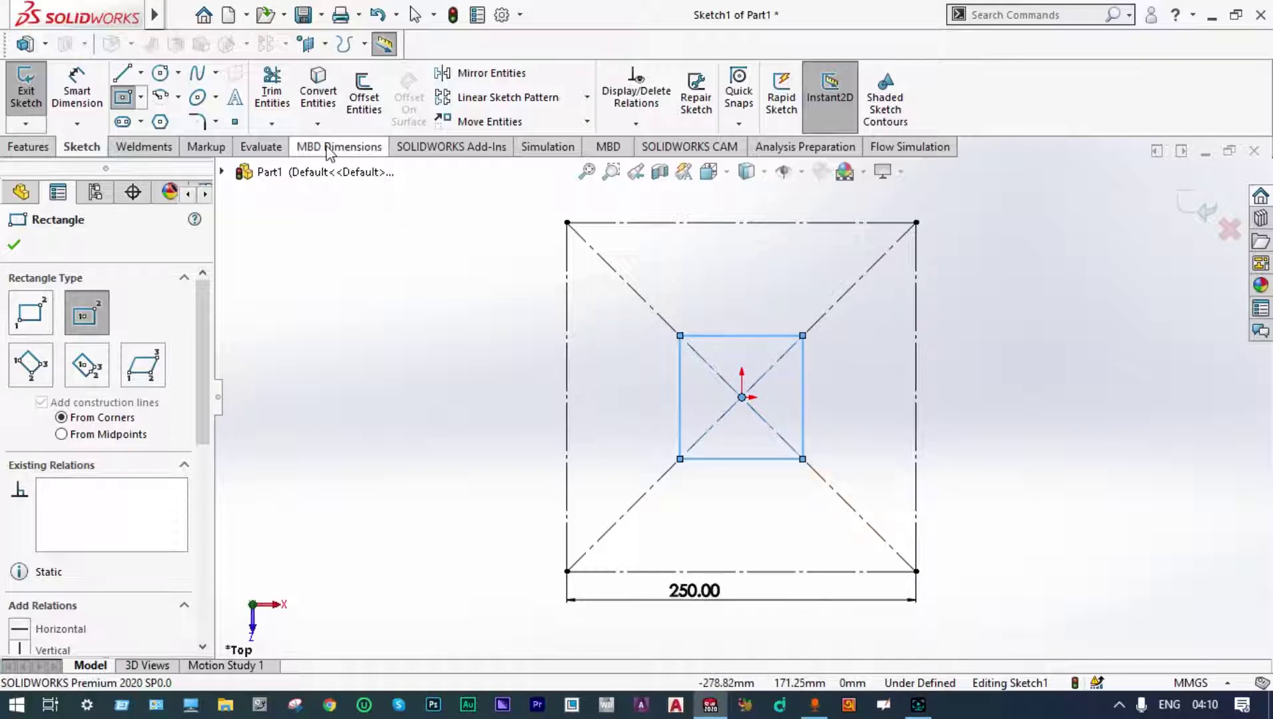
- Dimension the lower side of the inner square to 75 mm
click(77, 88)
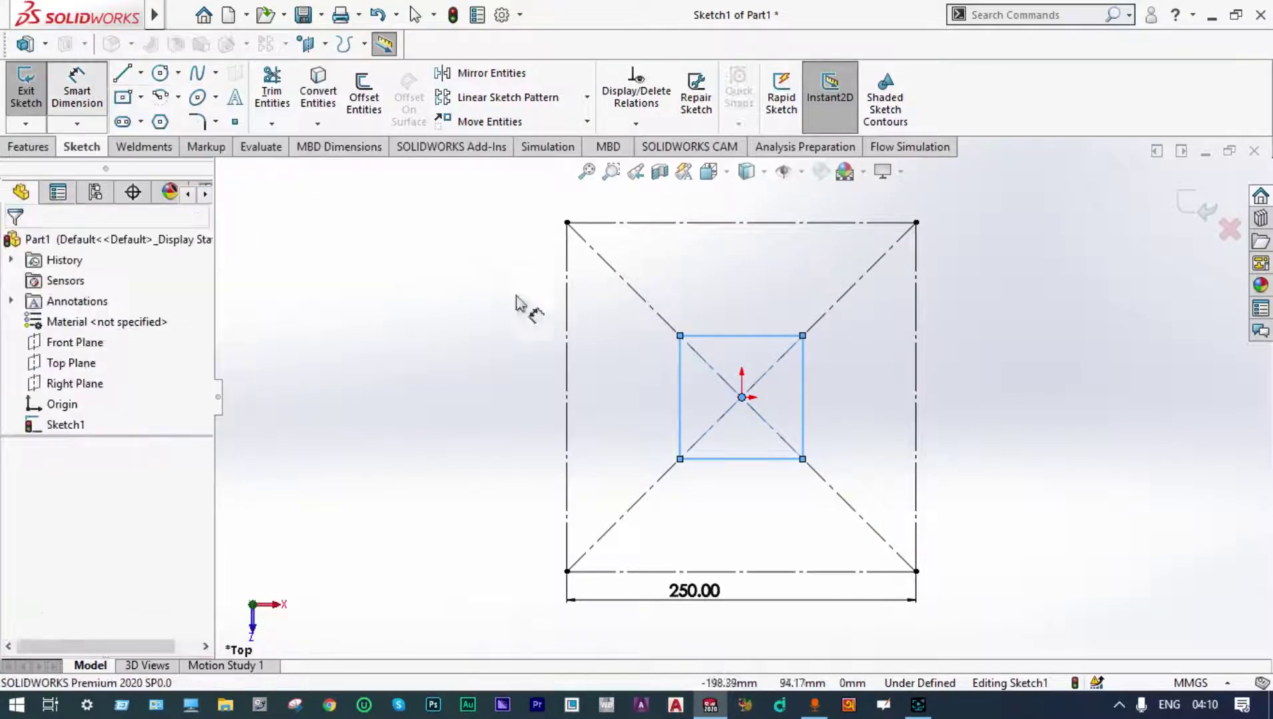
click(760, 465)
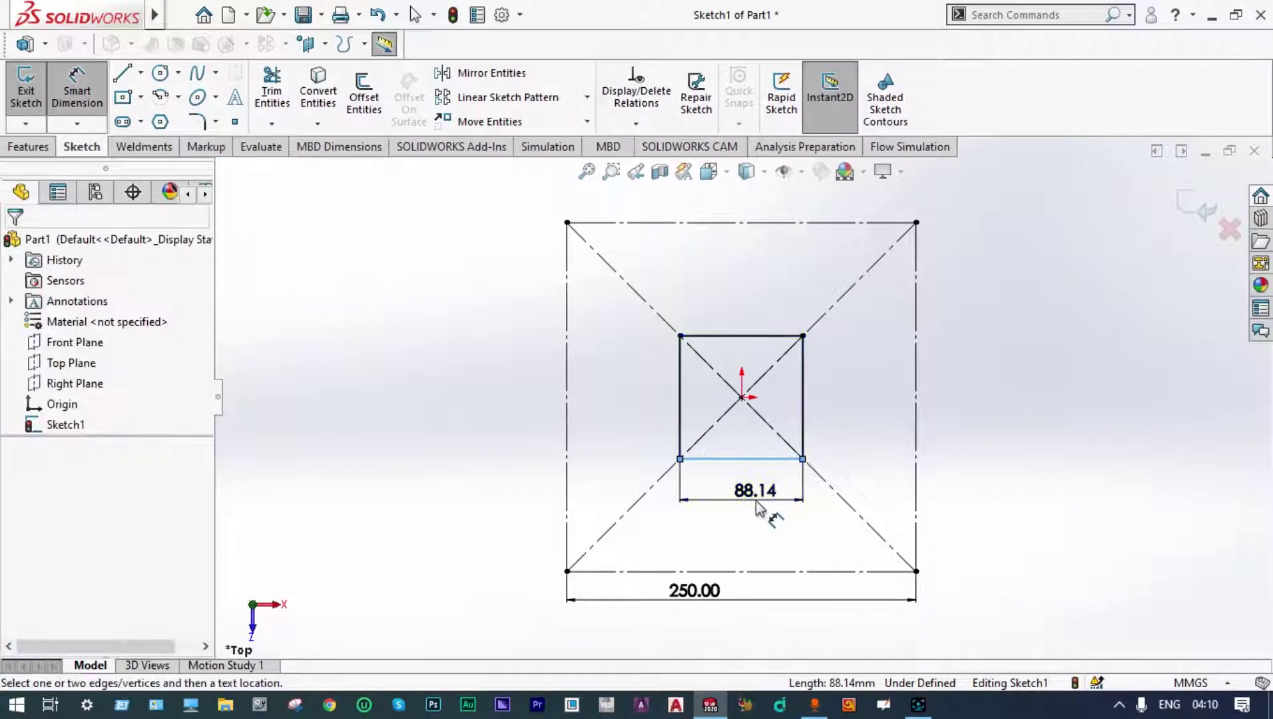
click(761, 514)
text(75)
key(Return)
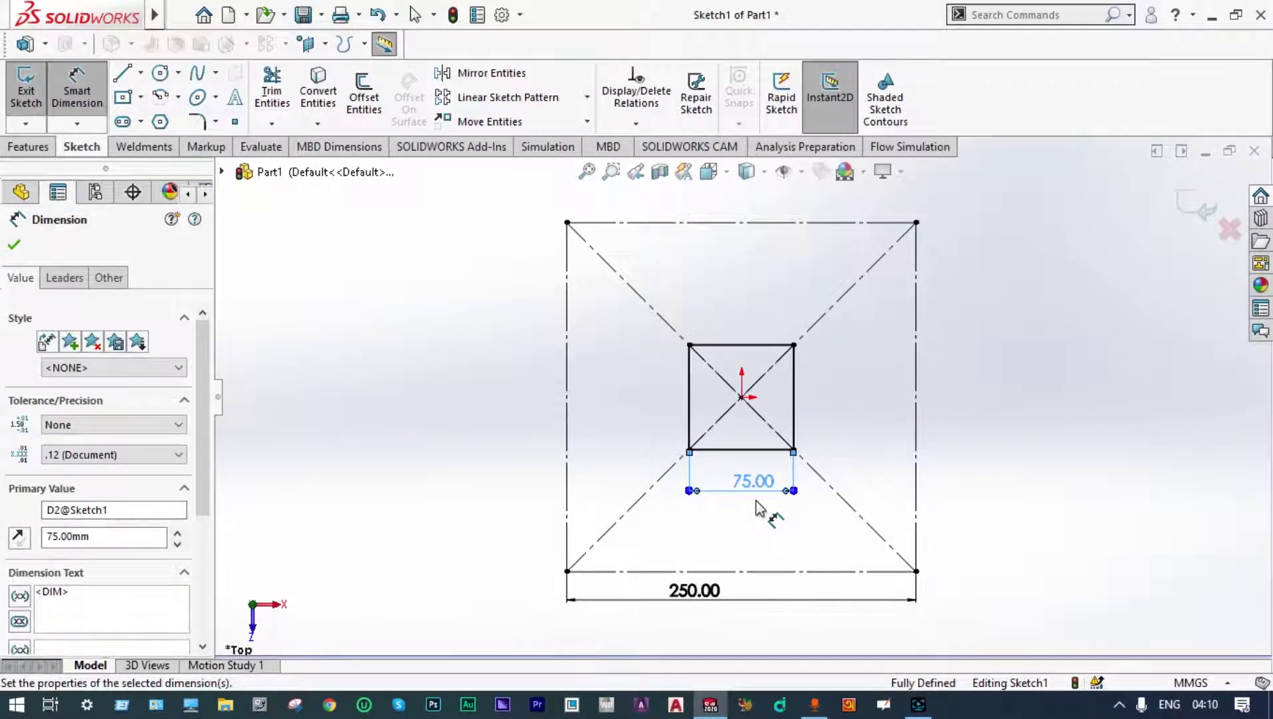
- Draw a circle of about 28 mm radius centred on the diagonal near the construction square's upper-right corner
click(162, 75)
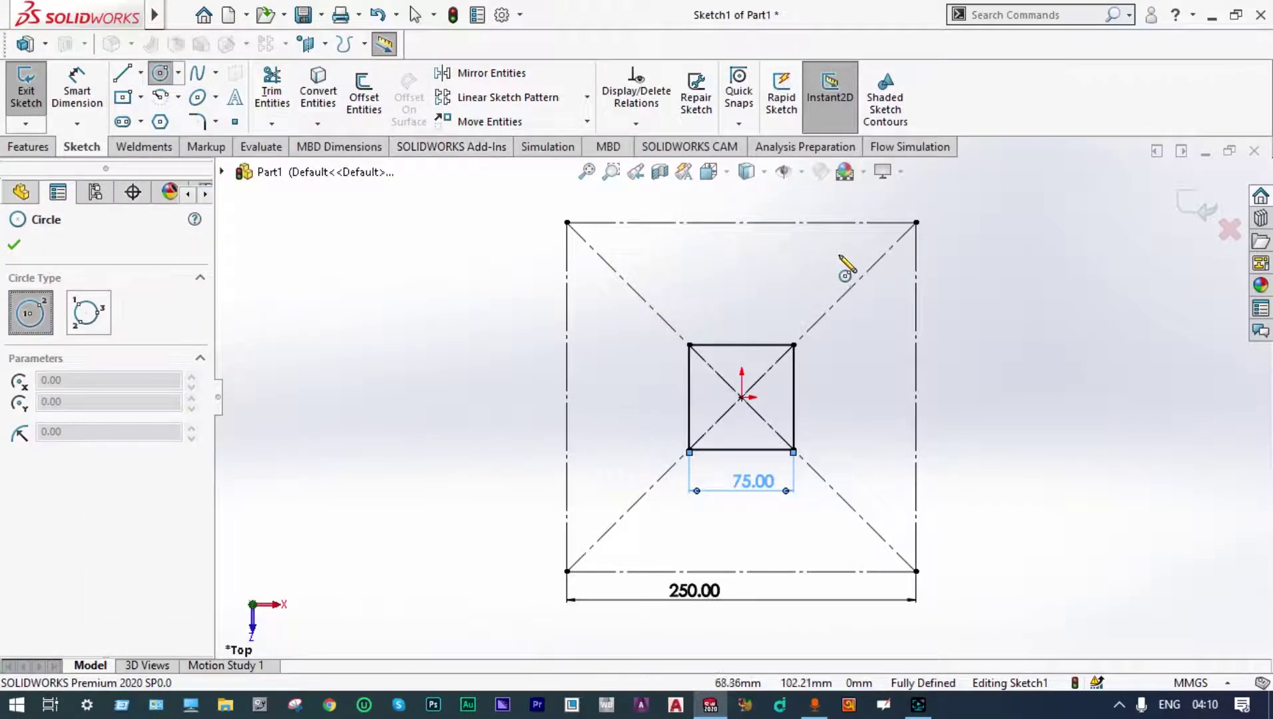
click(877, 260)
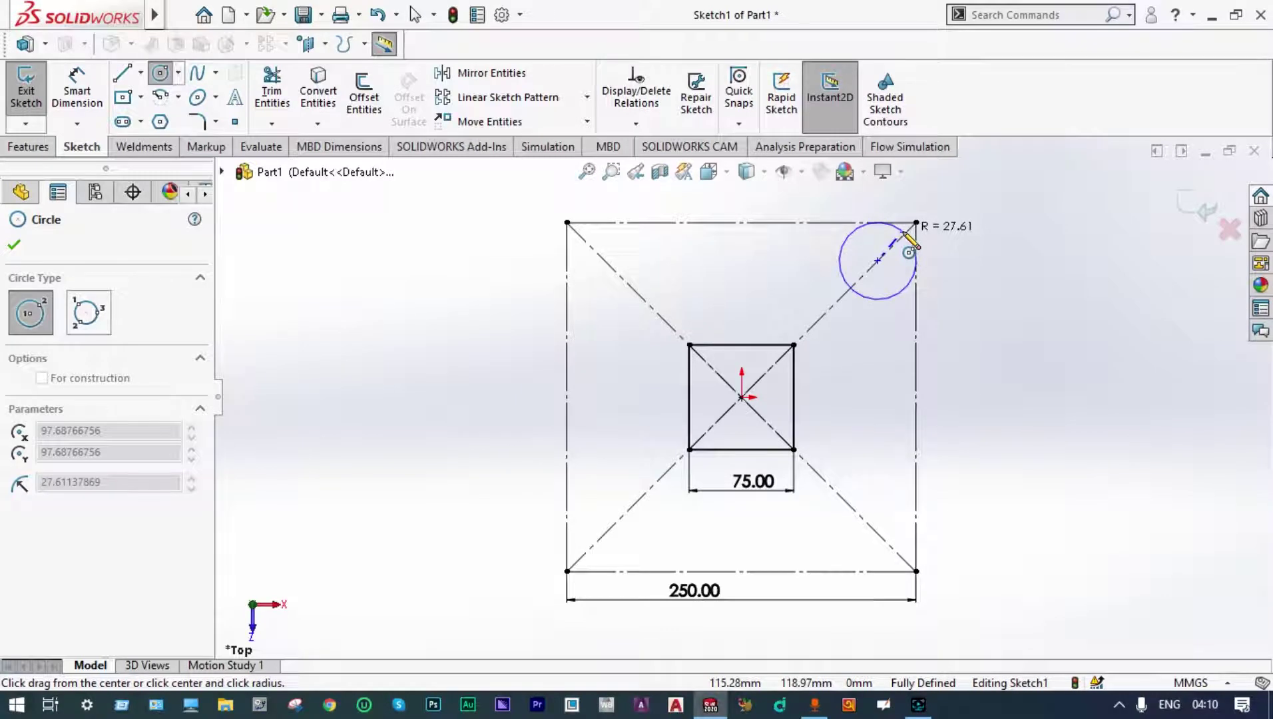
click(905, 233)
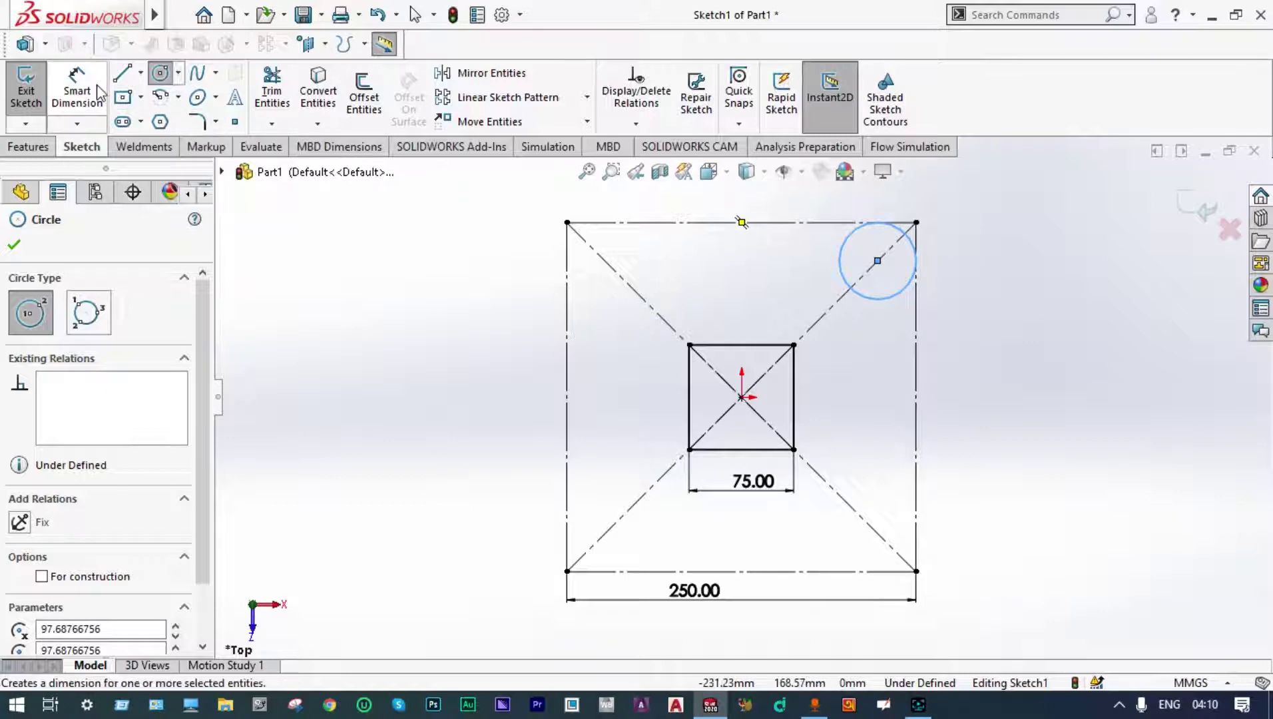
- Dimension the corner circle's diameter to 80 mm
click(77, 90)
click(867, 303)
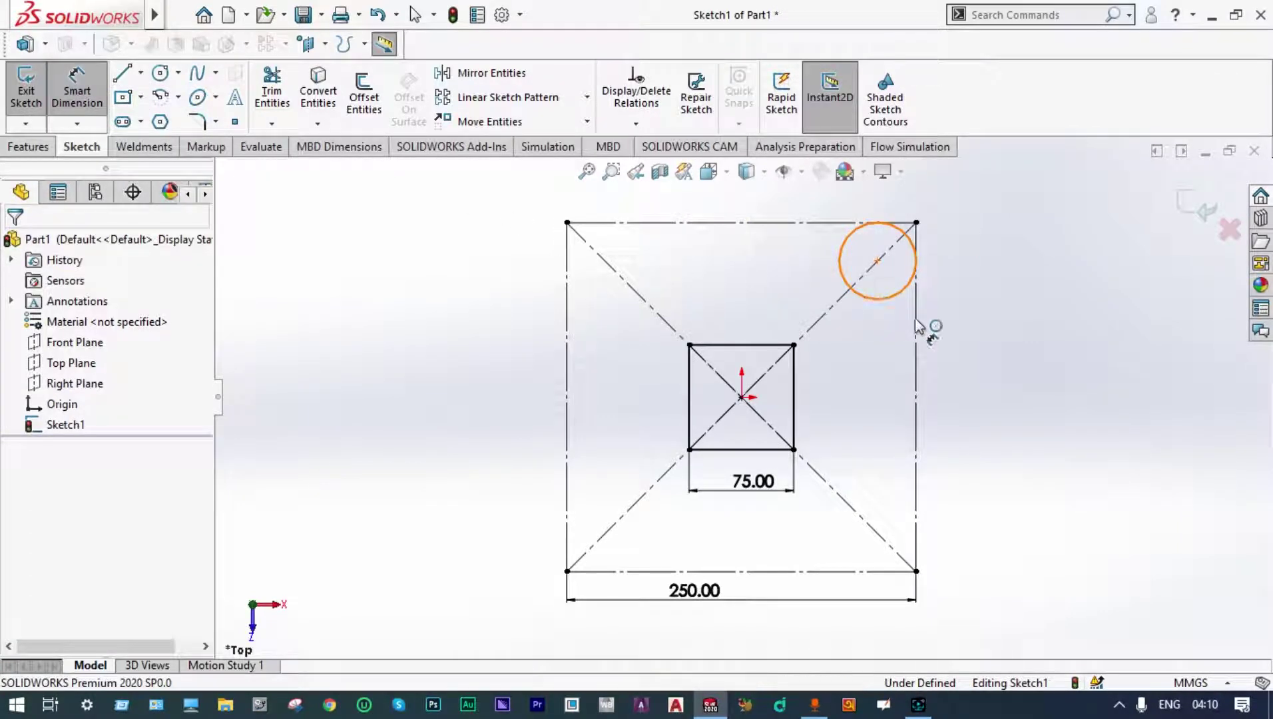
click(968, 333)
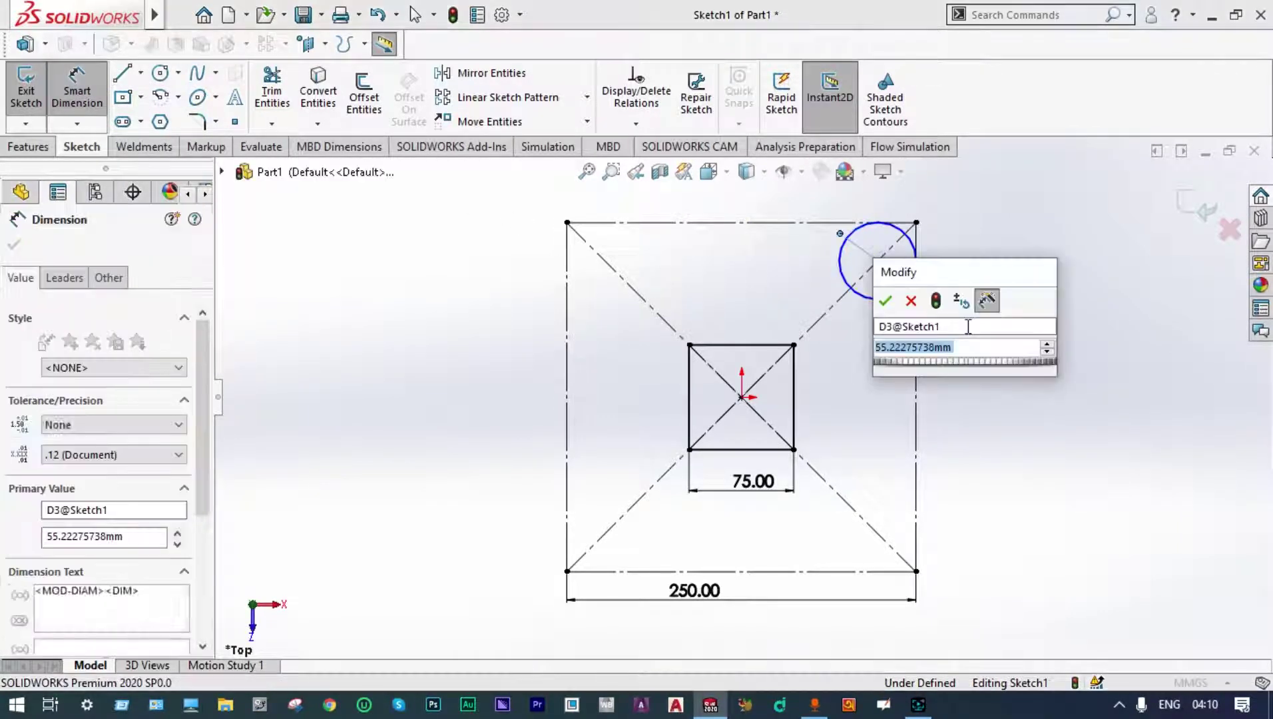
text(80)
key(Return)
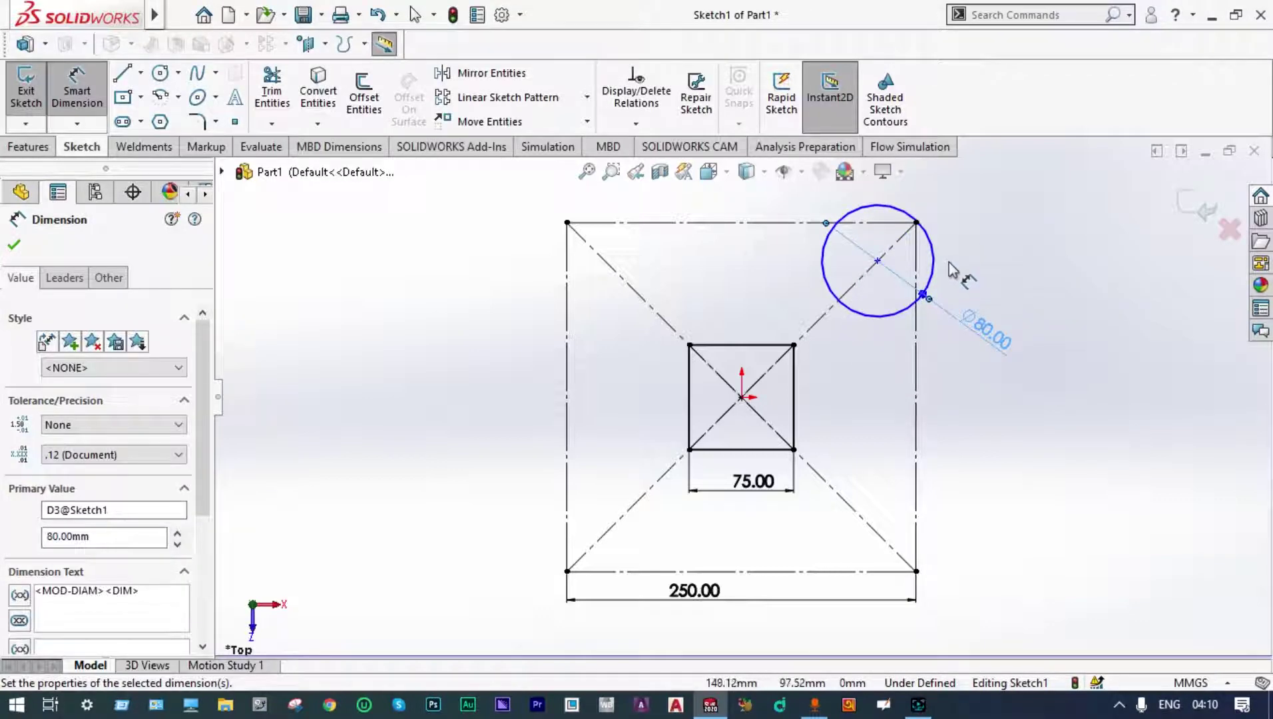
key(Escape)
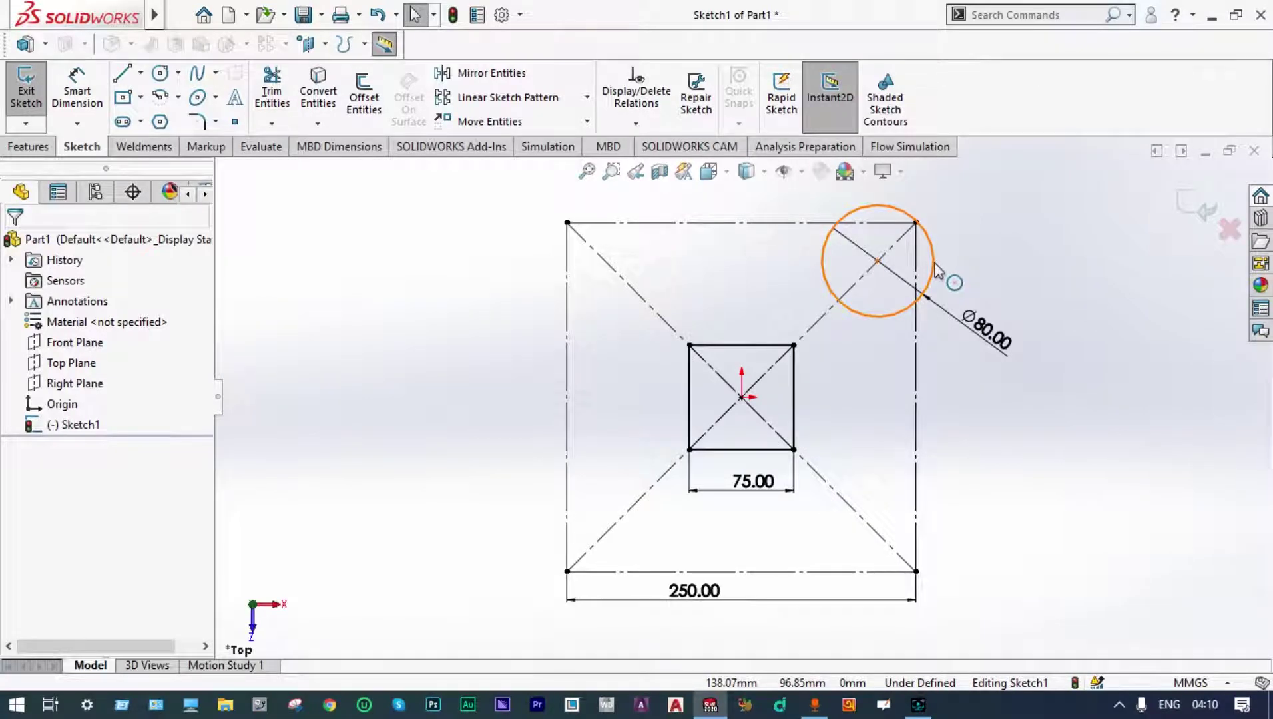
- Make the corner circle tangent to the right side of the construction square
click(933, 266)
ctrl+click(916, 399)
click(19, 546)
click(14, 245)
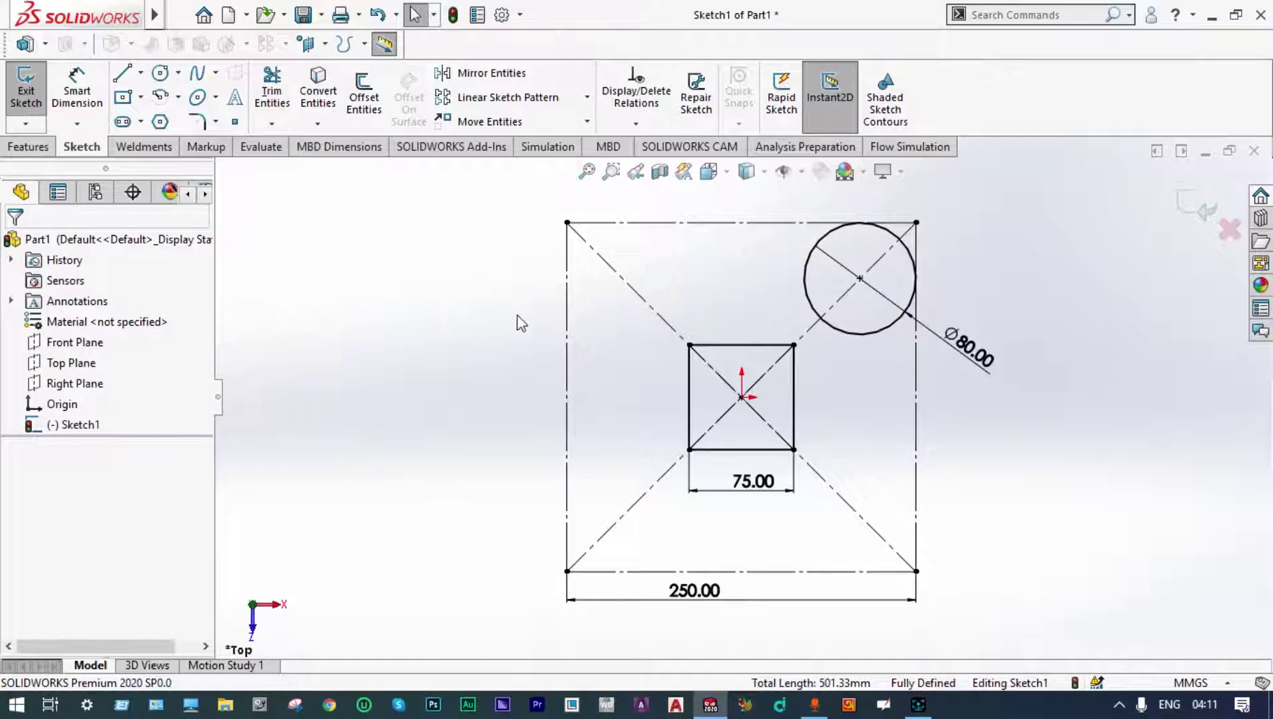
- Convert the 80 mm corner circle to construction geometry
click(812, 310)
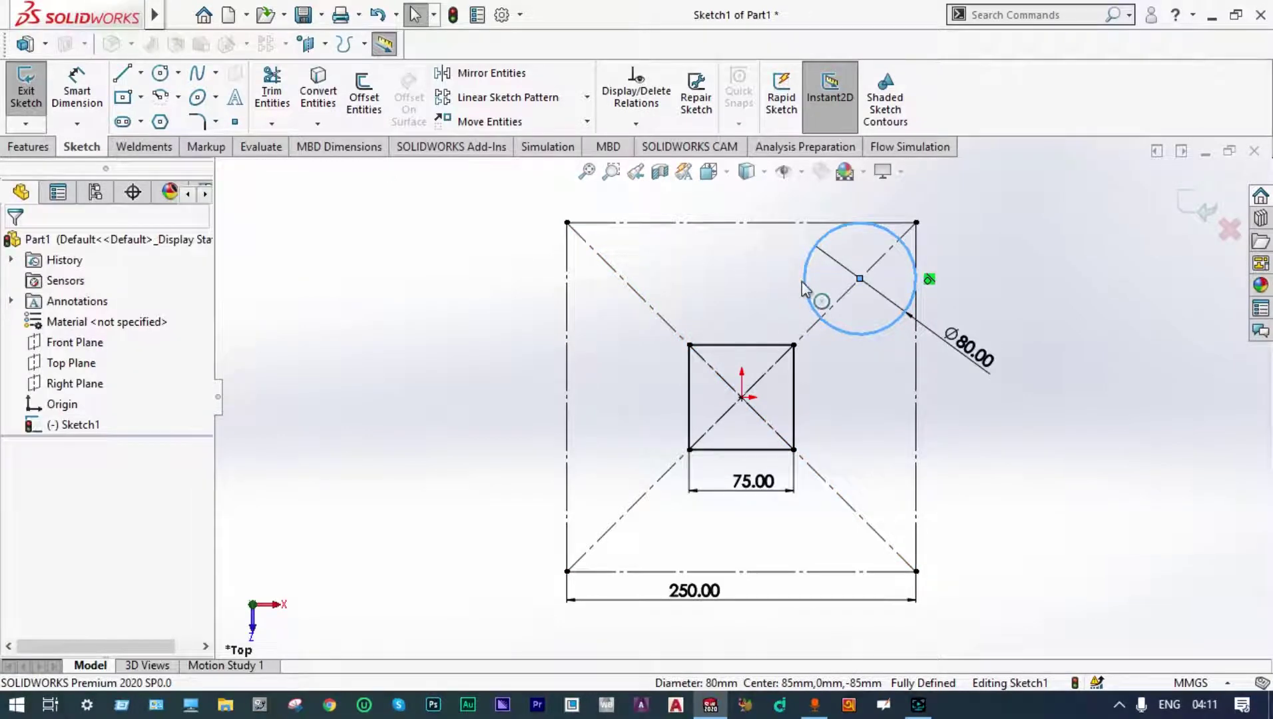
click(802, 283)
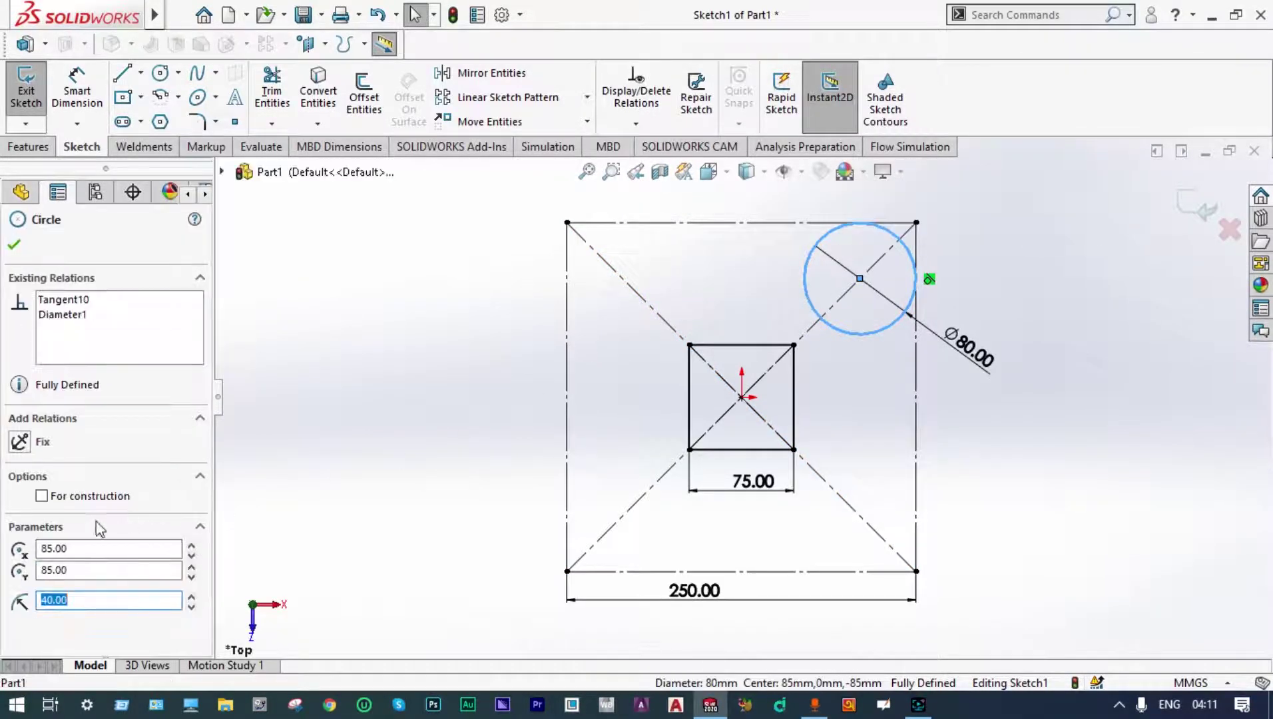
click(42, 496)
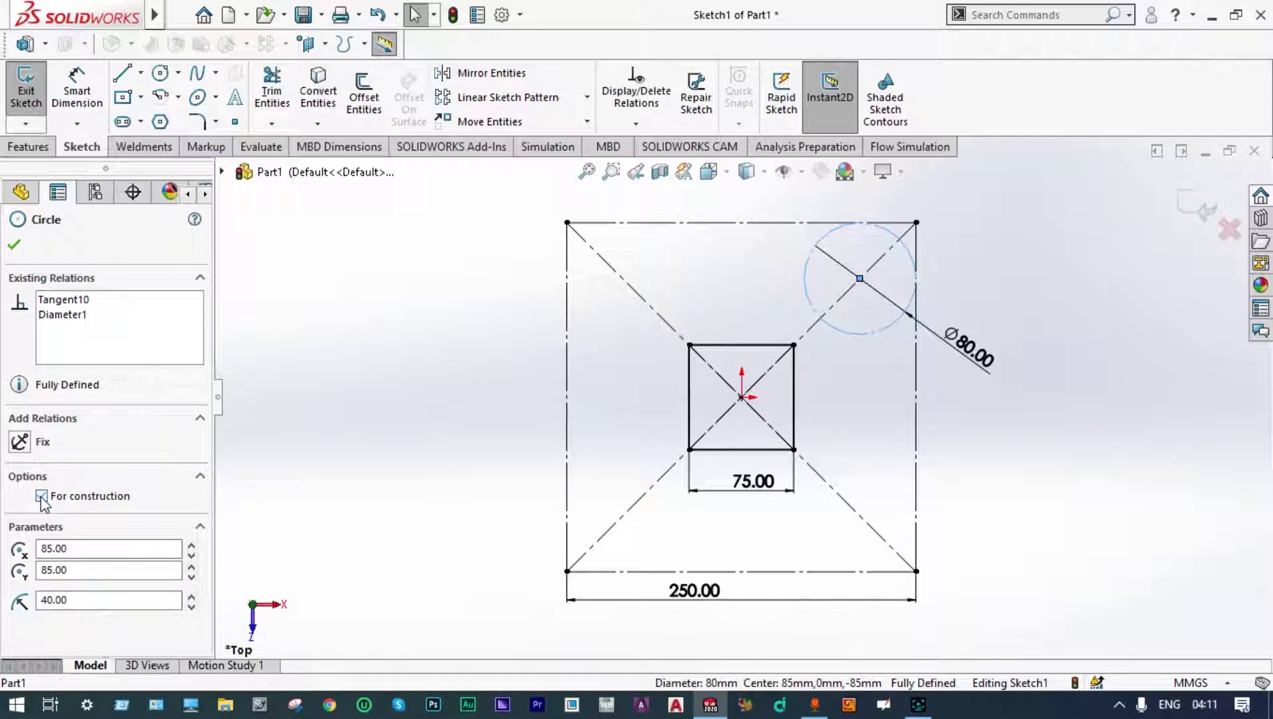
key(Escape)
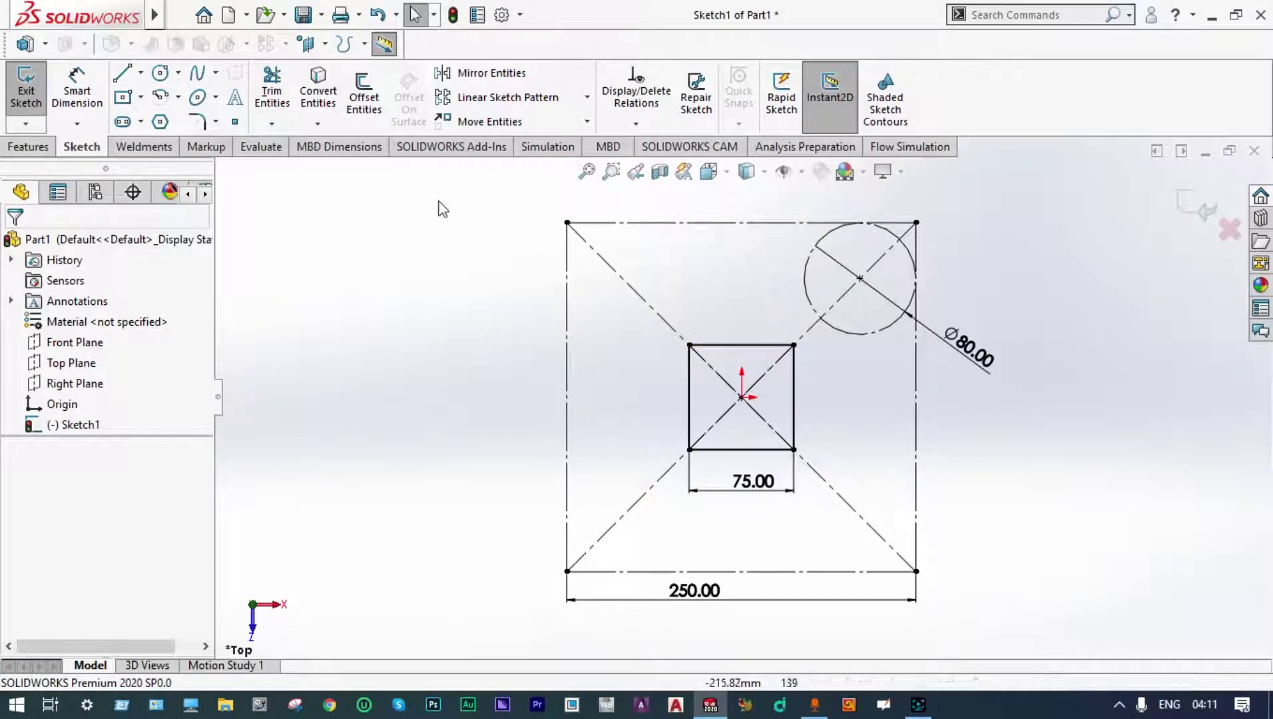
- Draw a centerpoint arc of about 99 mm radius between the inner square's two upper corners, centred directly below the origin
click(164, 100)
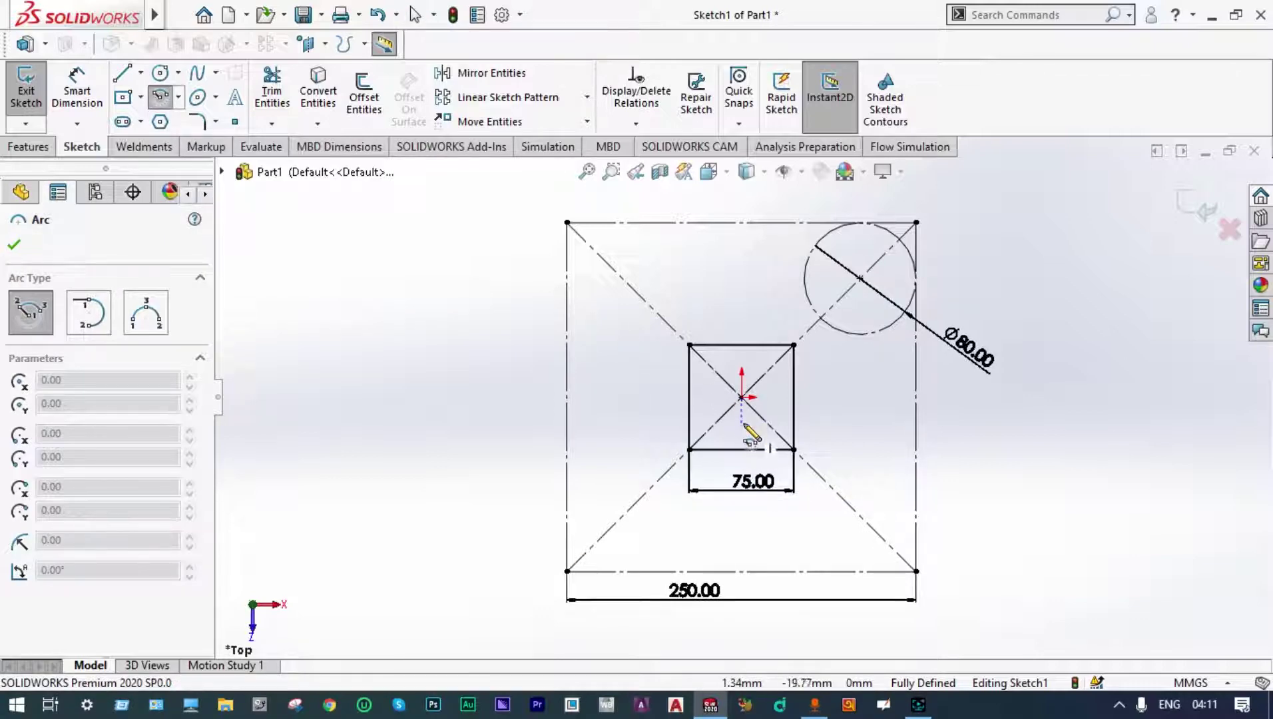
click(742, 471)
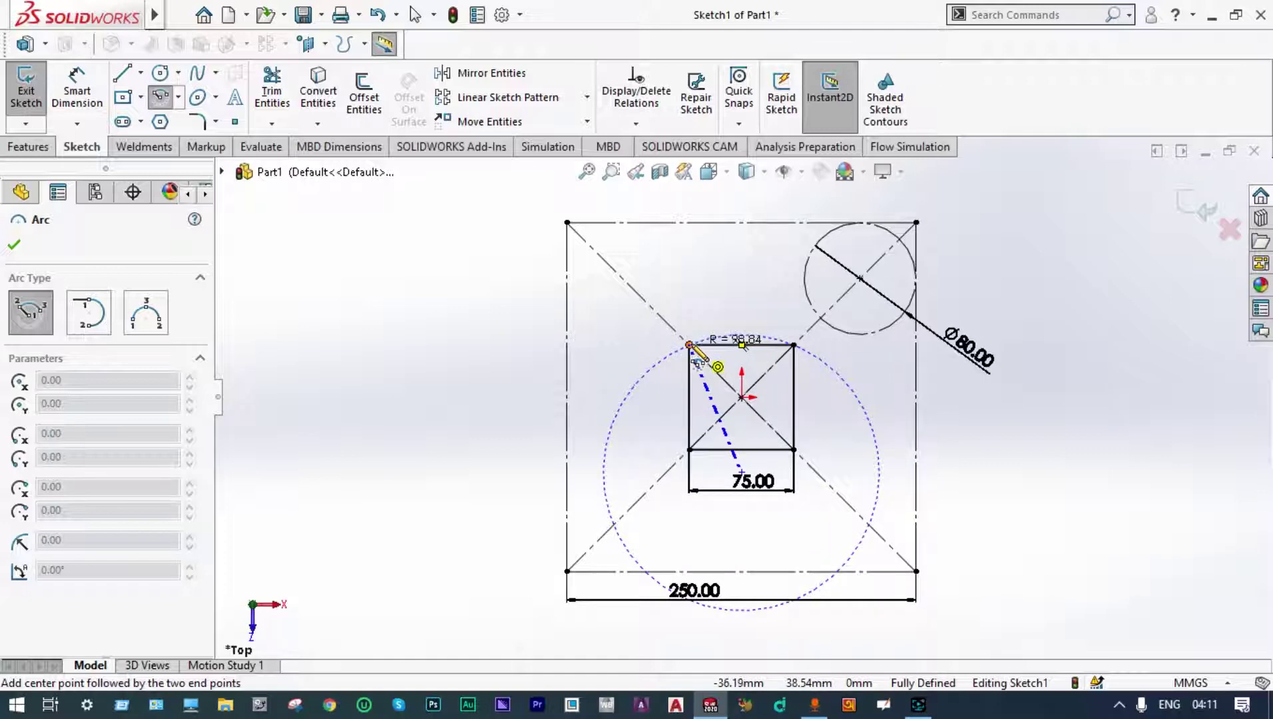
click(689, 345)
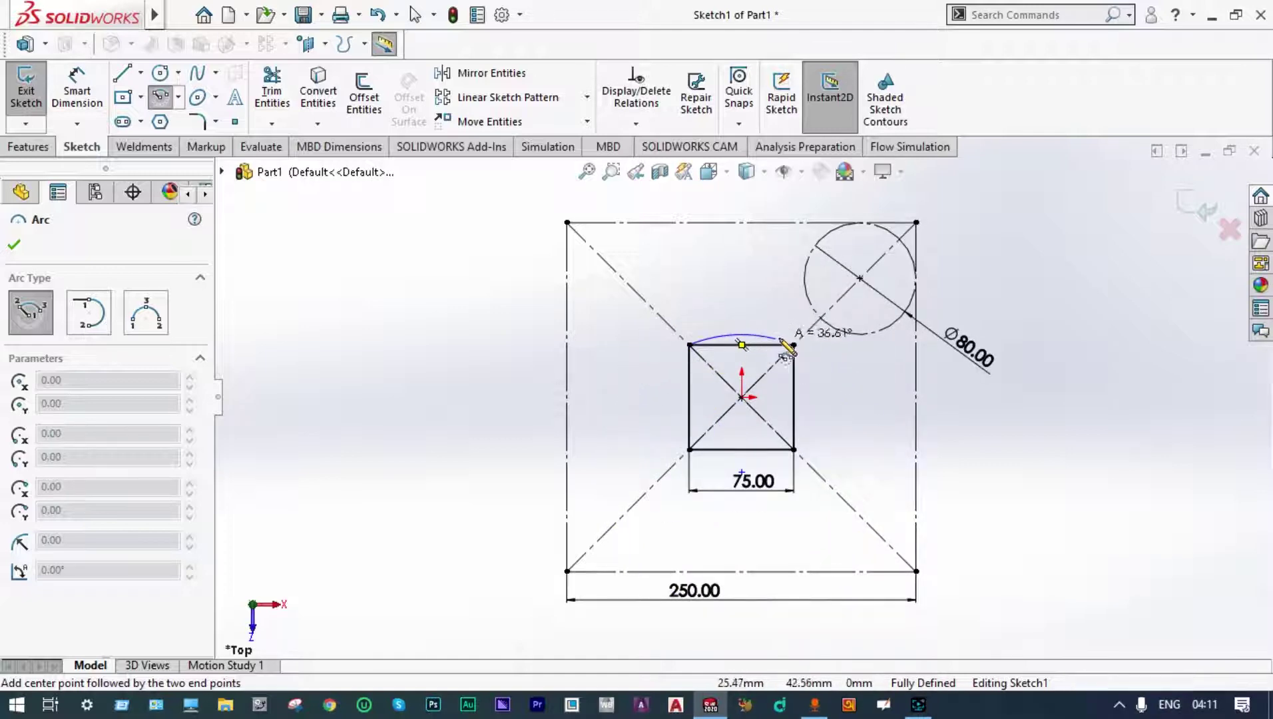
click(794, 345)
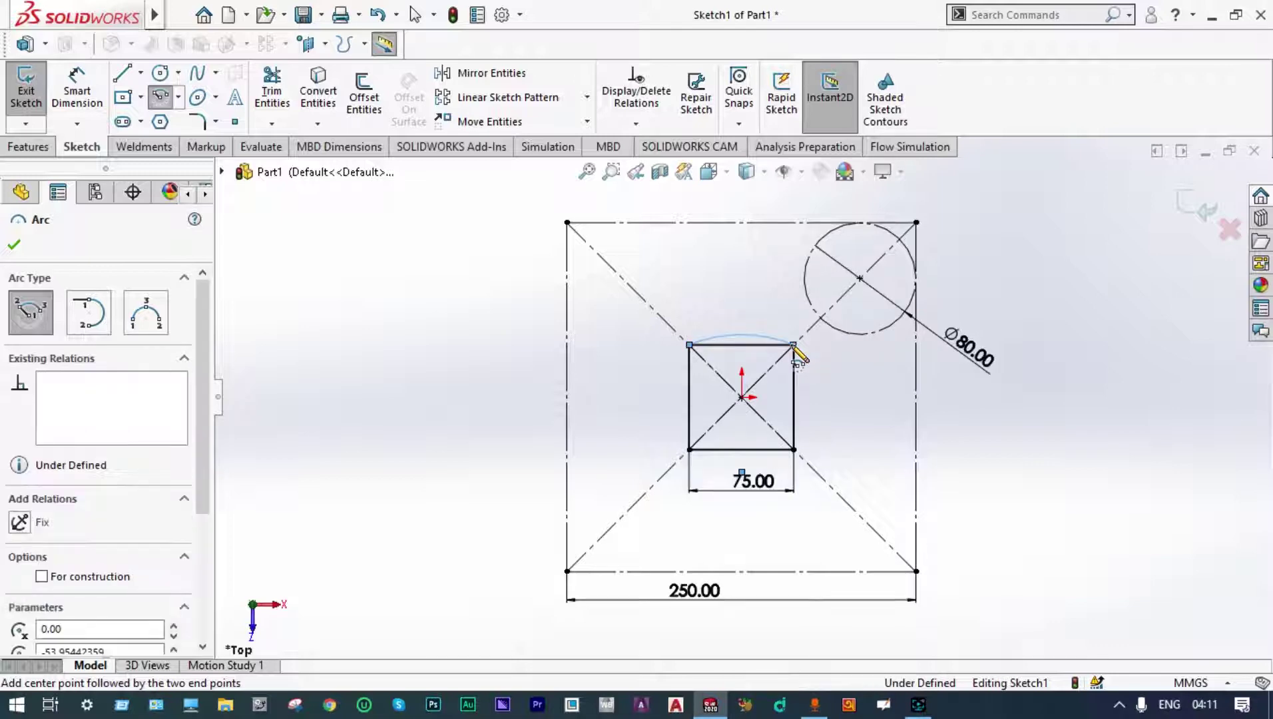
key(Escape)
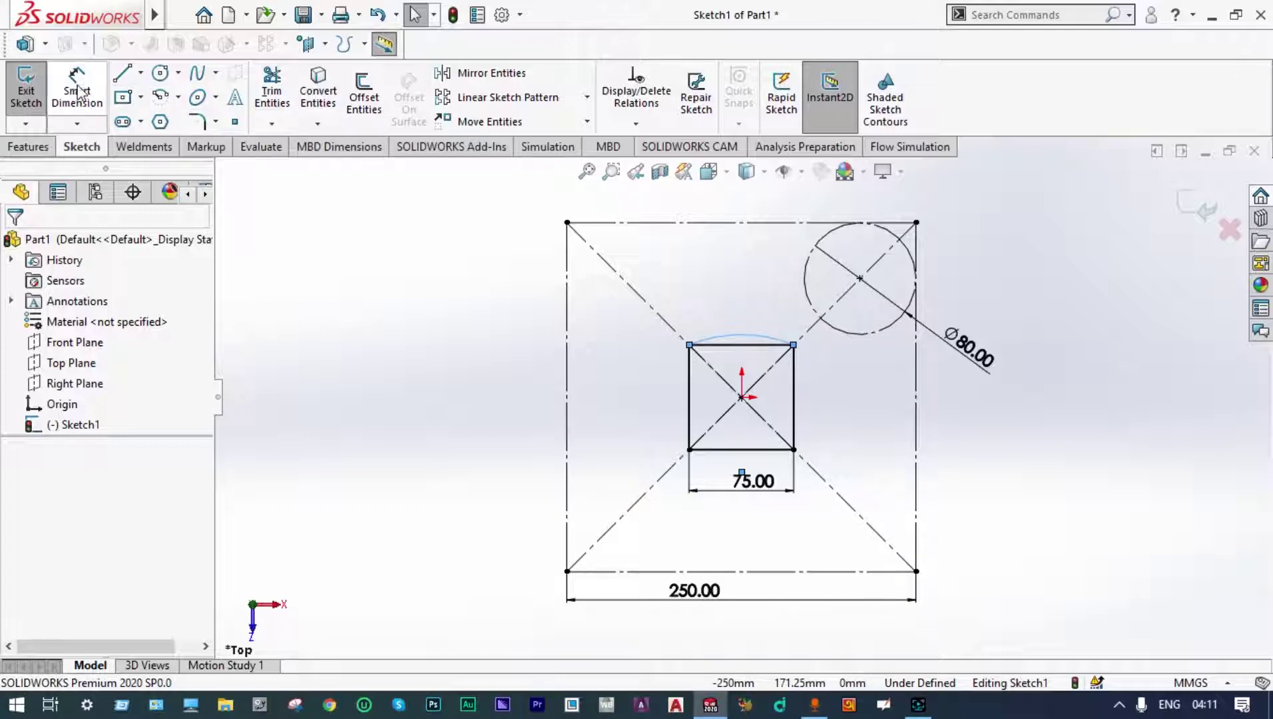
- Dimension the radius of the arc above the inner square to 90 mm
click(78, 93)
click(760, 336)
click(649, 390)
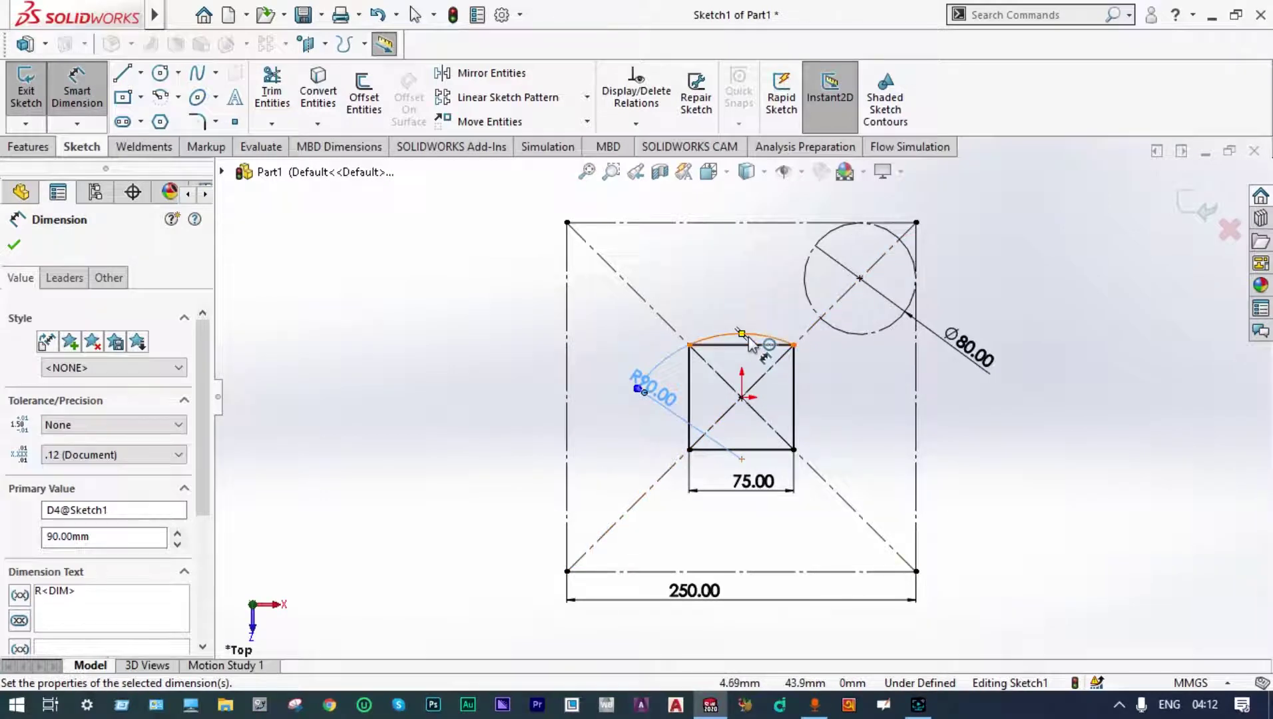
- Circular-pattern the 90 mm arc about the origin with 4 equally spaced instances over 360 degrees
key(Escape)
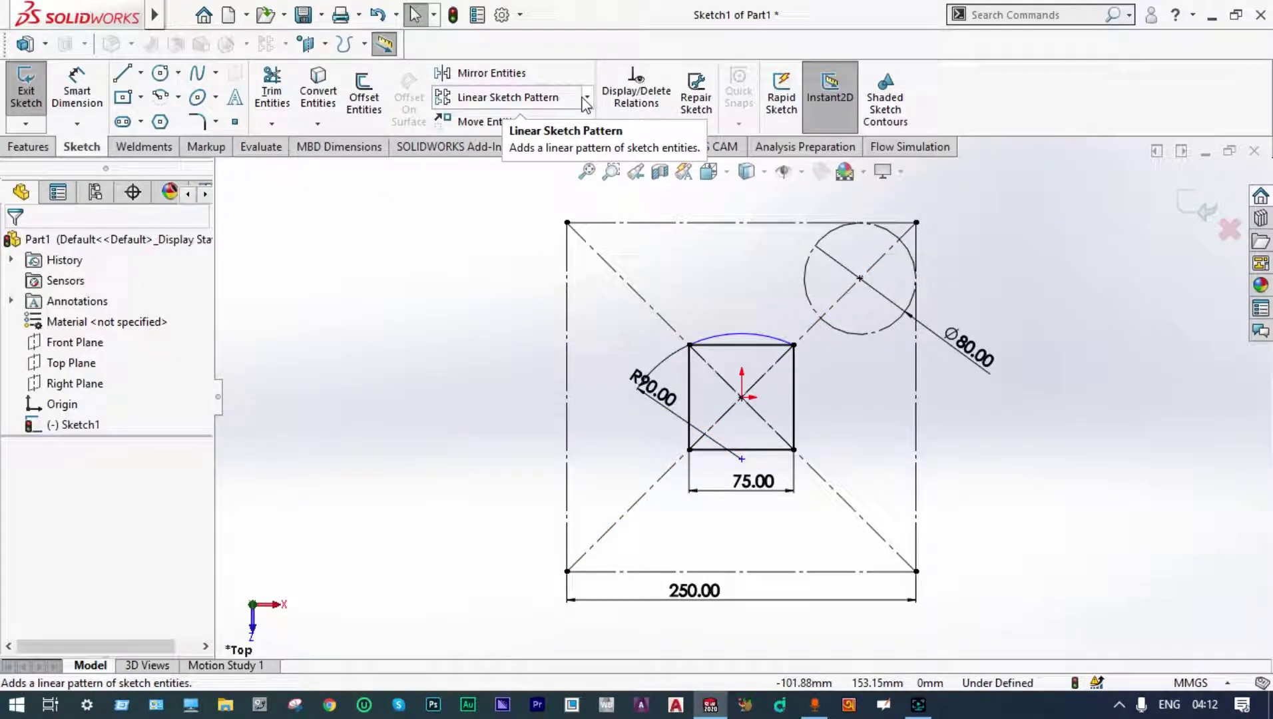
click(586, 98)
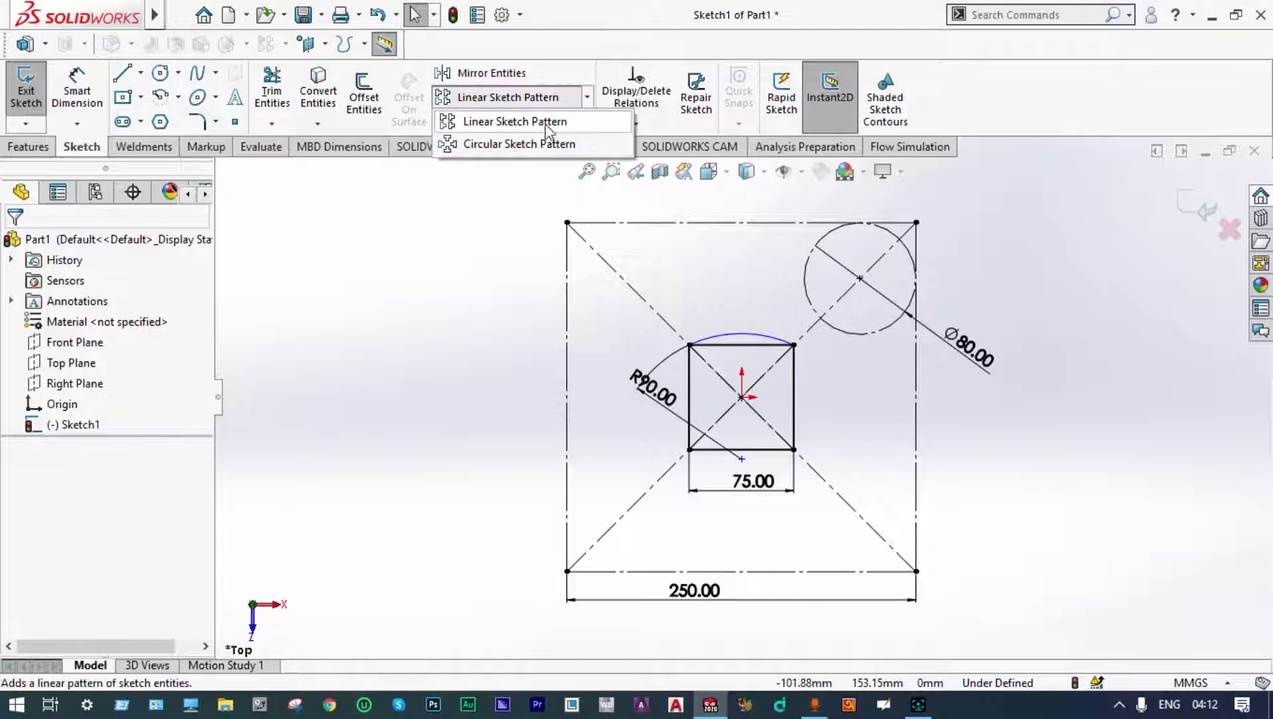
click(534, 146)
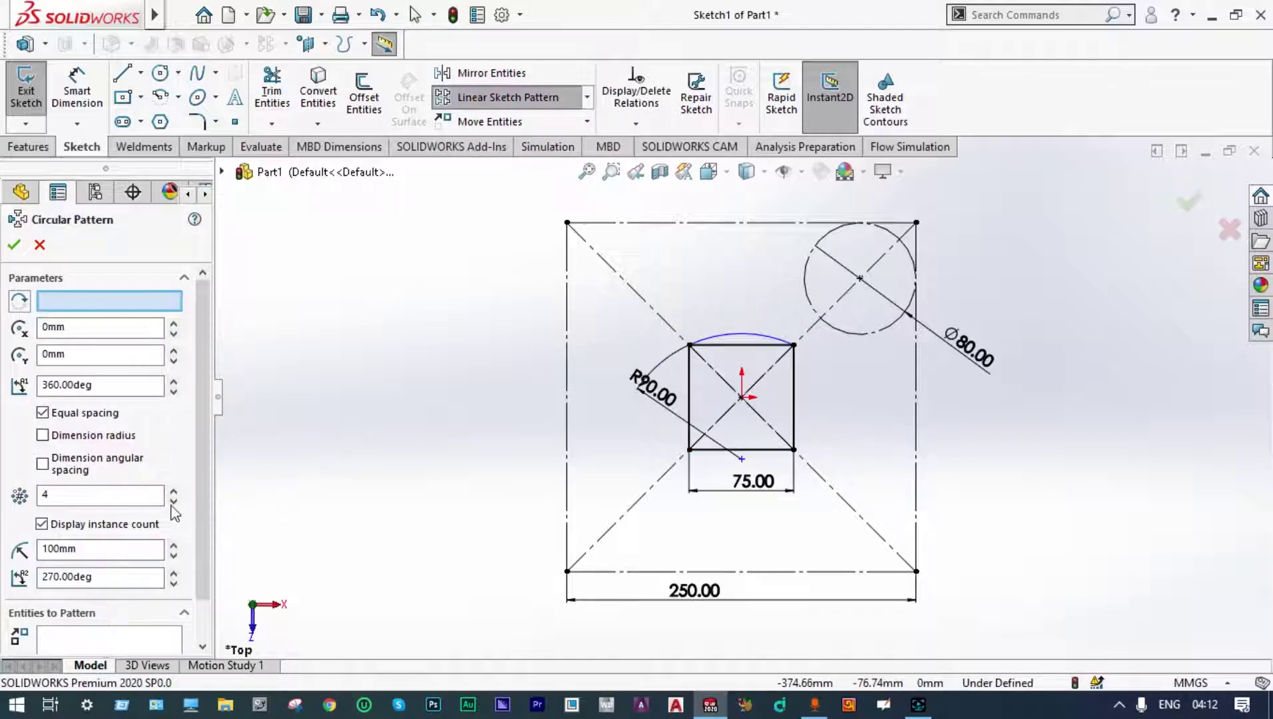
scroll(193, 489, down, 2)
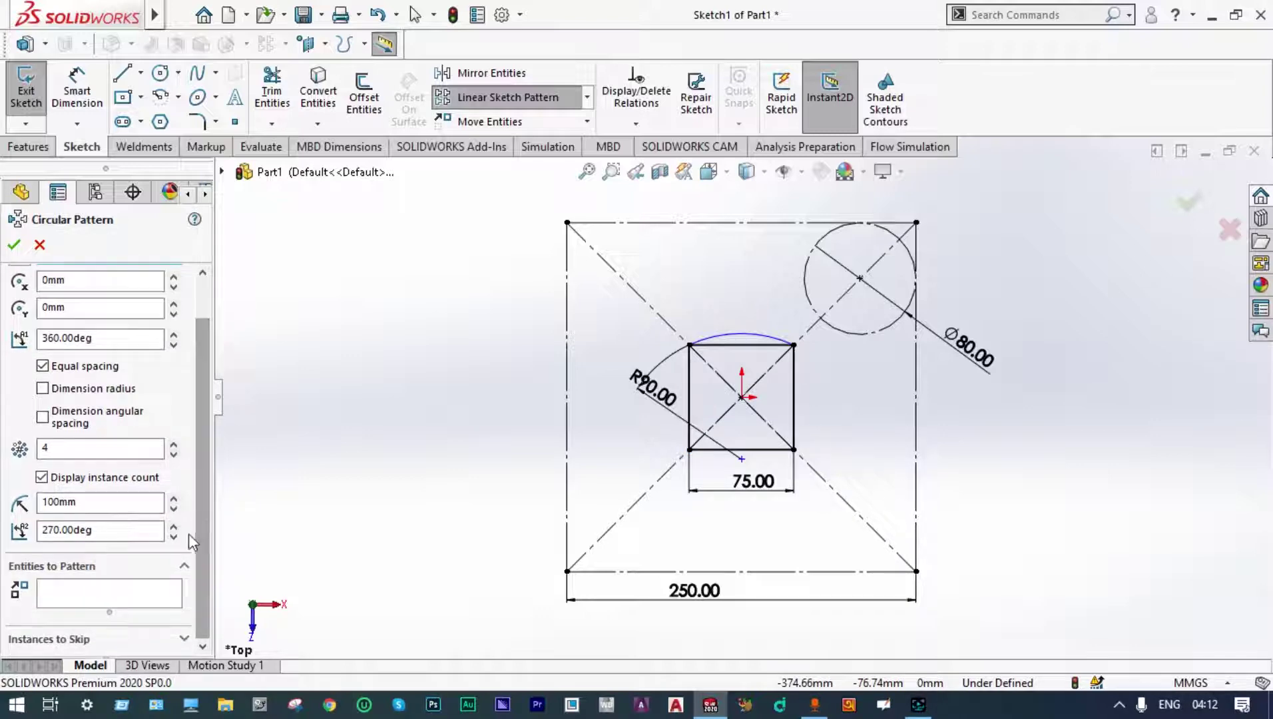
click(154, 599)
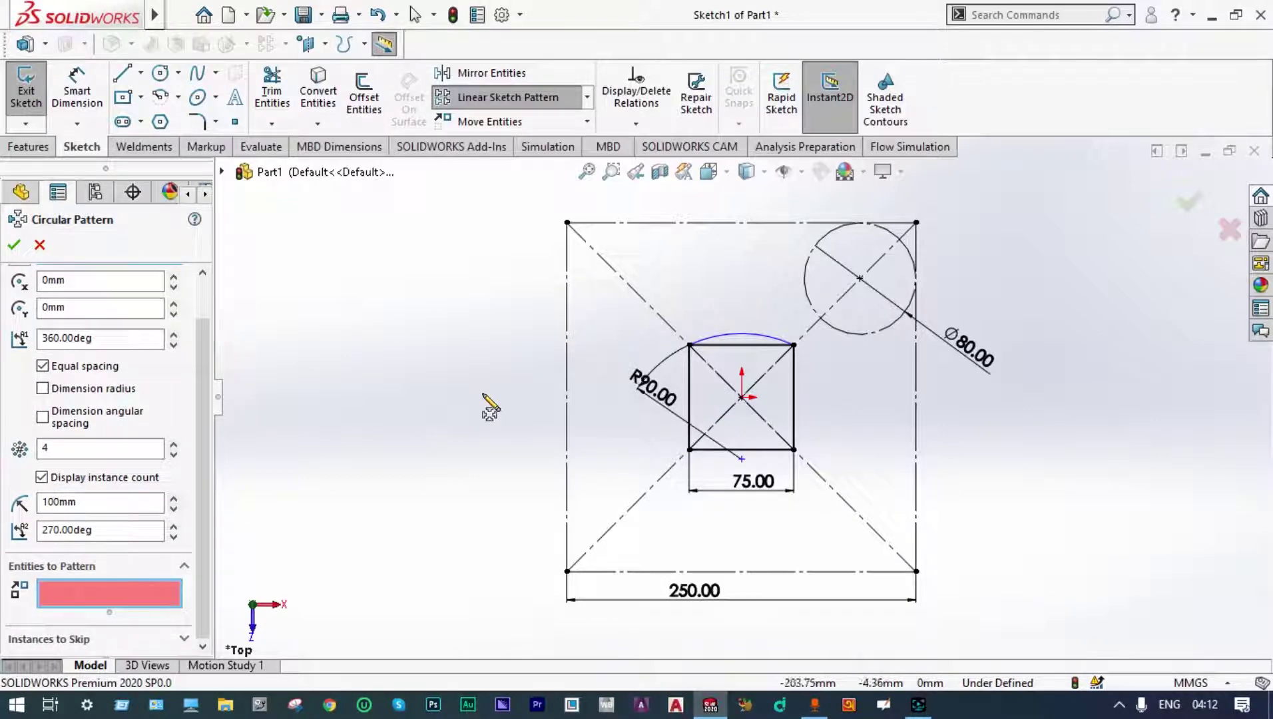
click(732, 340)
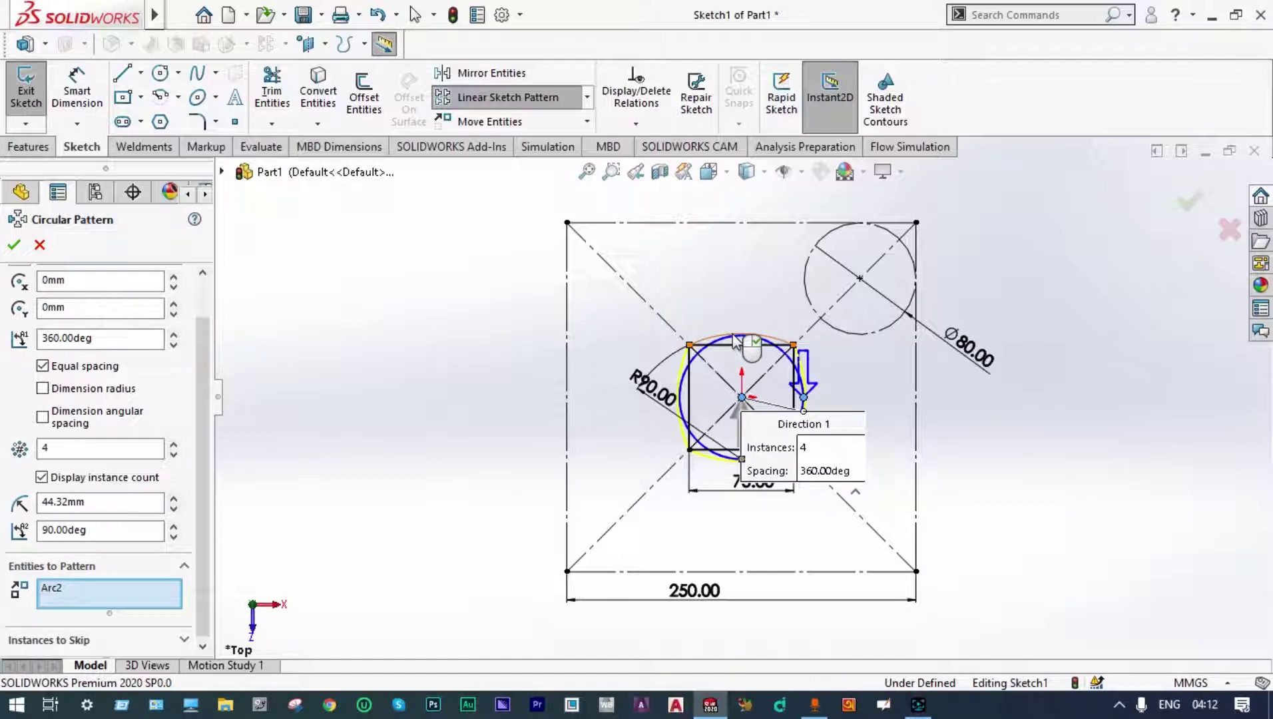
click(14, 244)
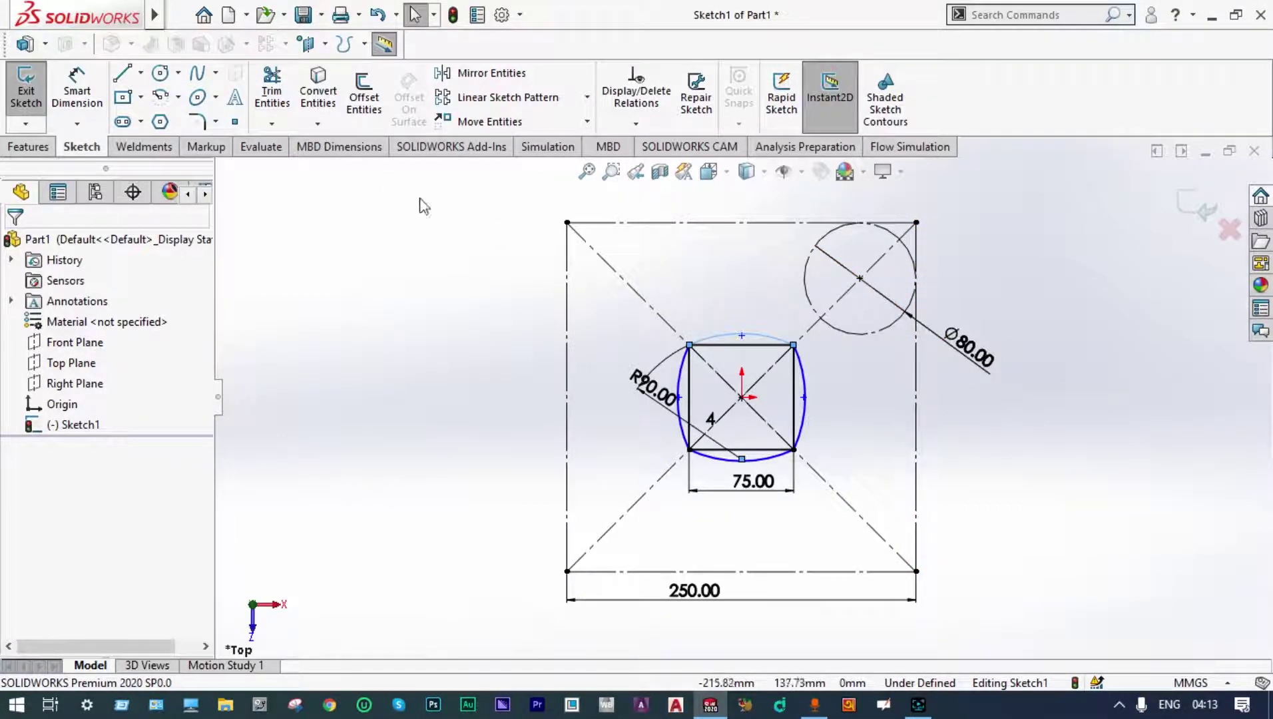
- Draw a circle of about 18 mm radius concentric with the 80 mm construction circle
click(159, 73)
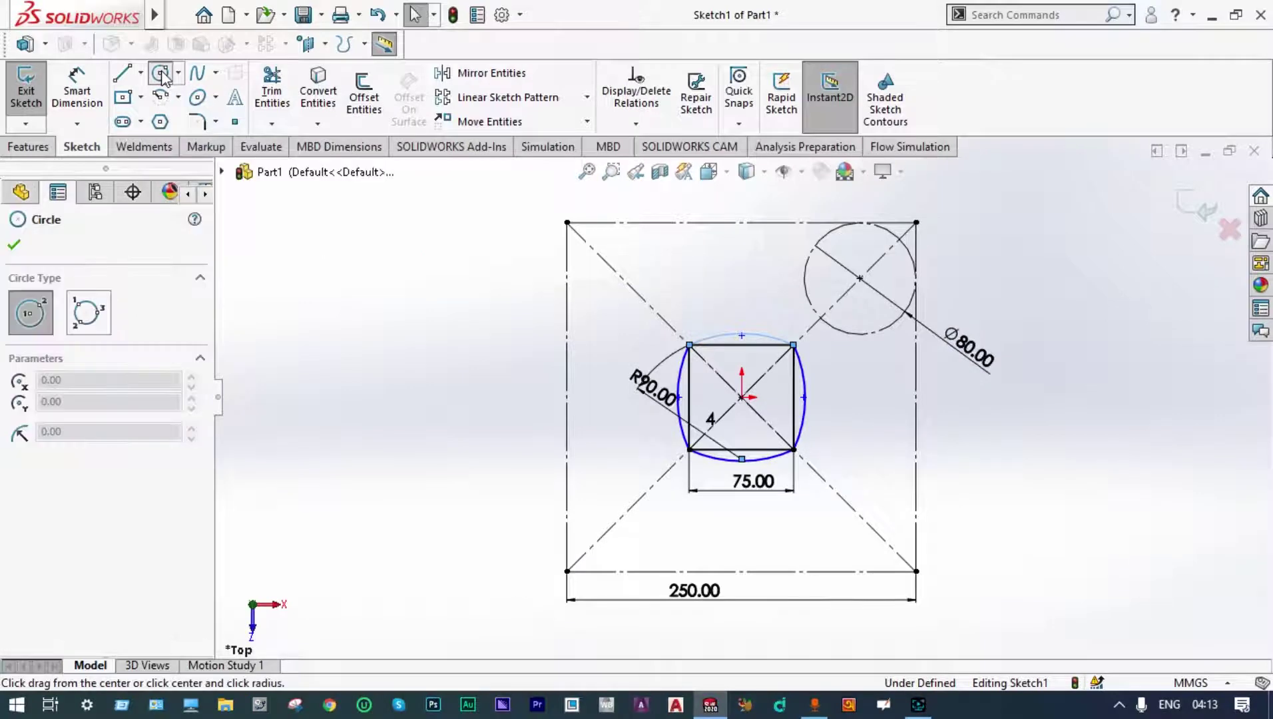
click(860, 278)
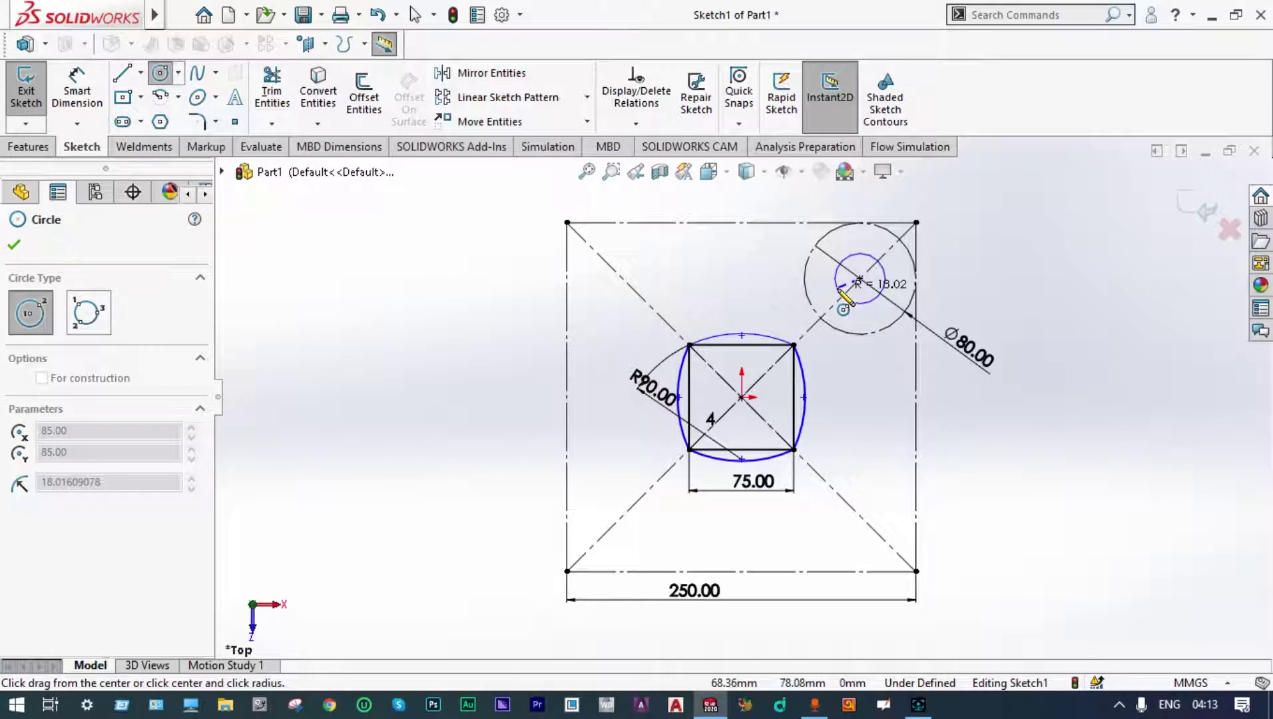
click(844, 298)
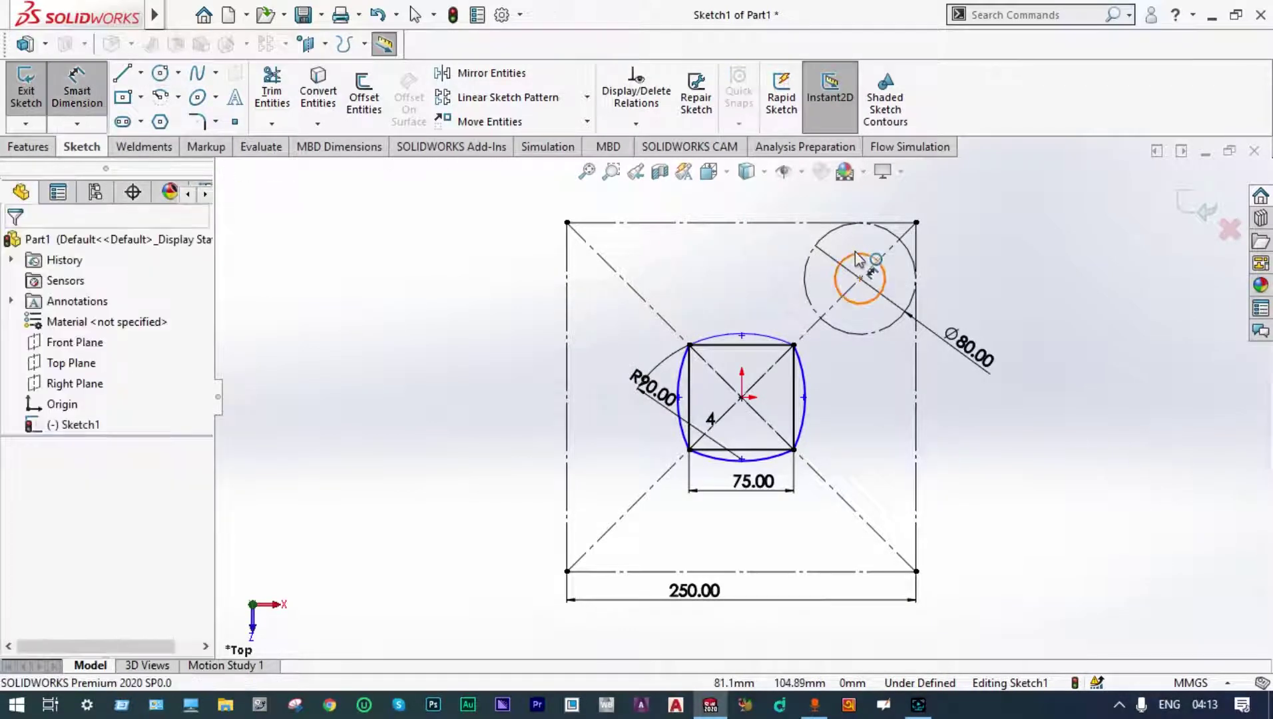
- Dimension the diameter of the circle inside the 80 mm construction circle to 30 mm
key(d)
click(865, 255)
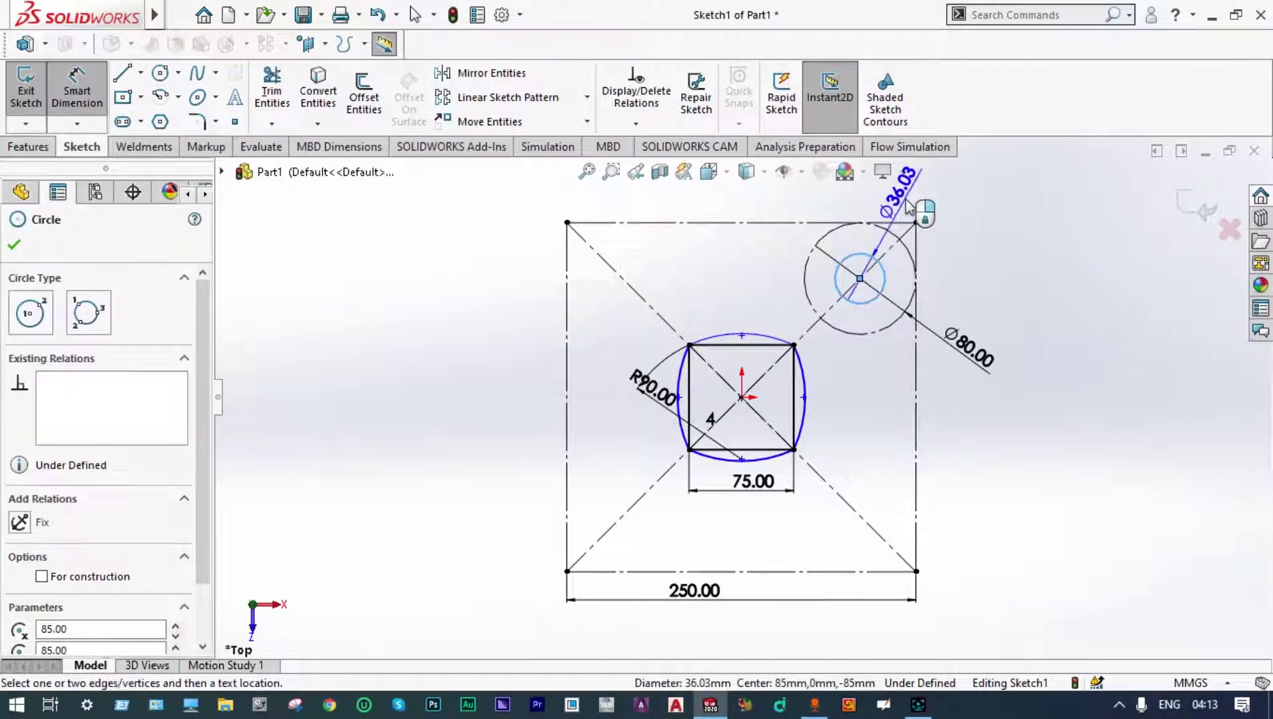
click(961, 223)
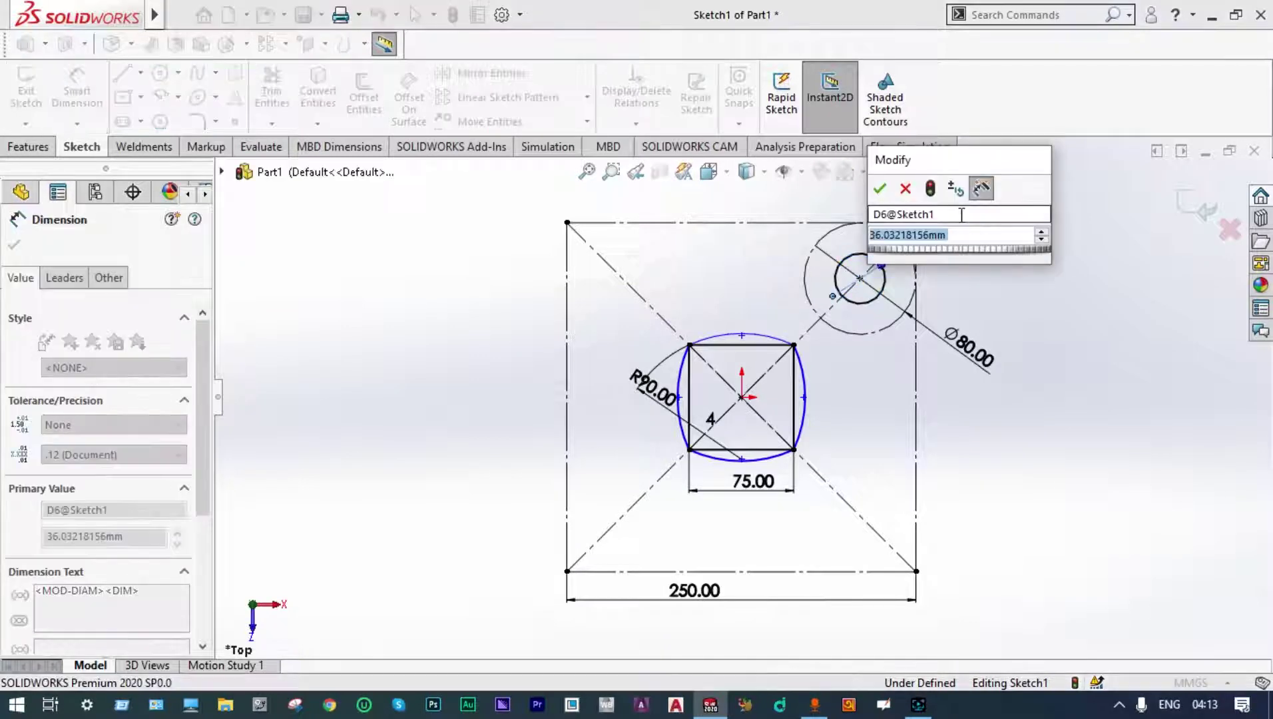
text(30)
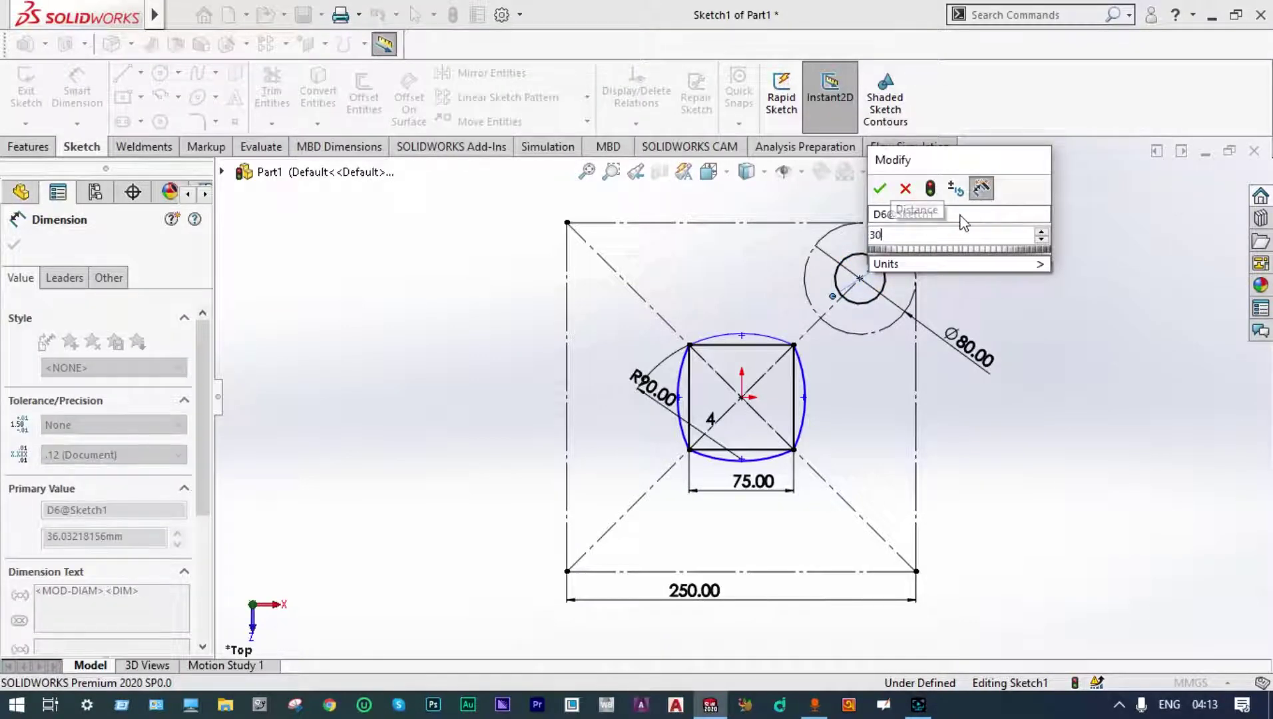
key(Return)
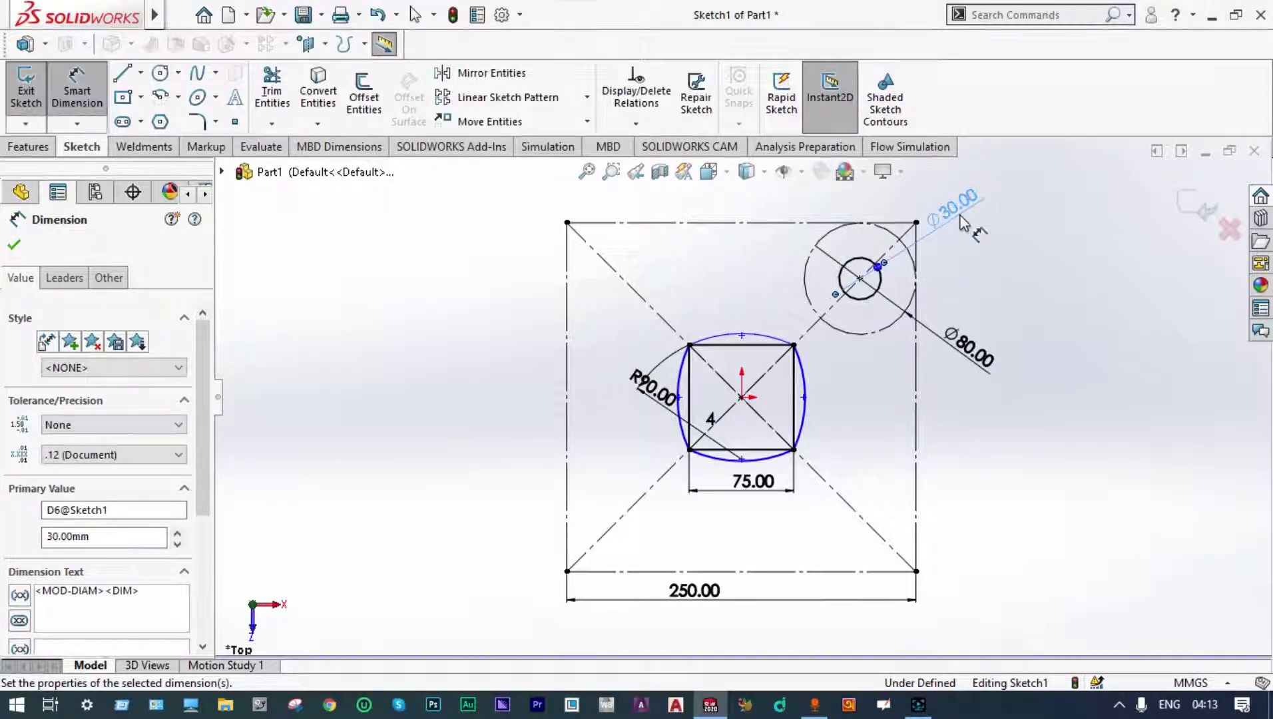
- Draw a centerline from the 30 mm circle's centre diagonally down and outward past the right side of the construction square
scroll(909, 276, down, 5)
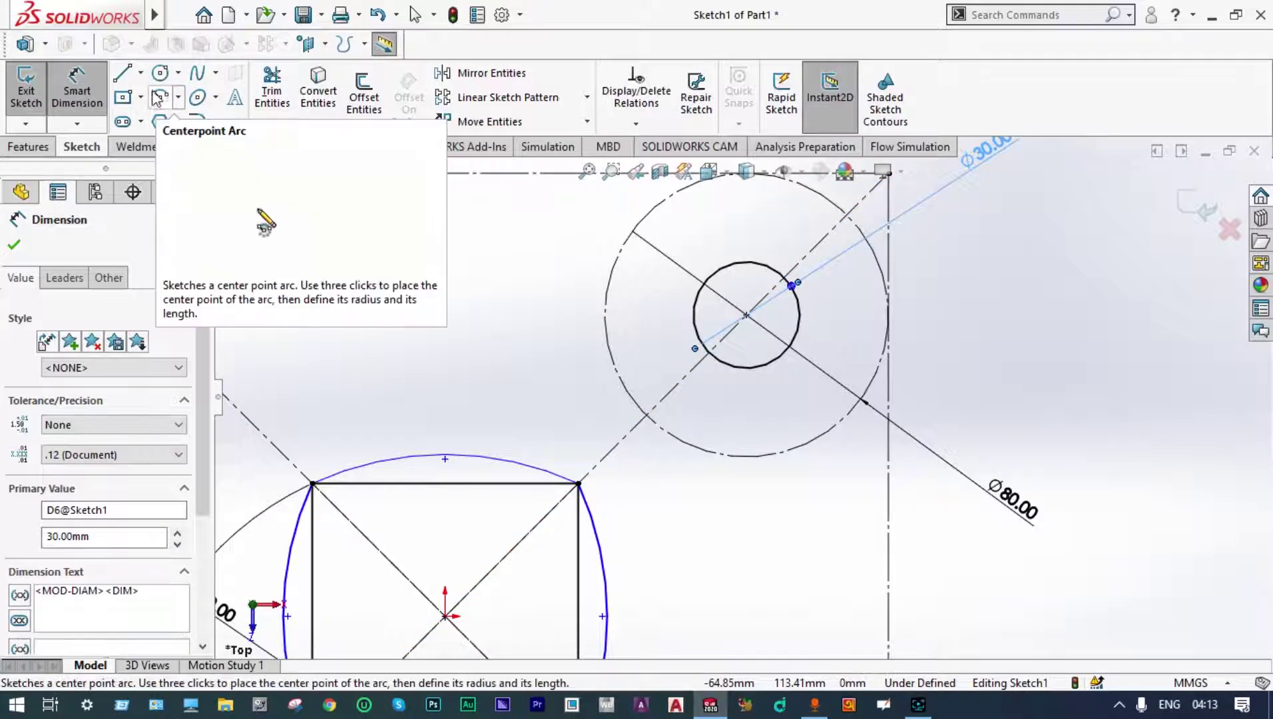
click(140, 73)
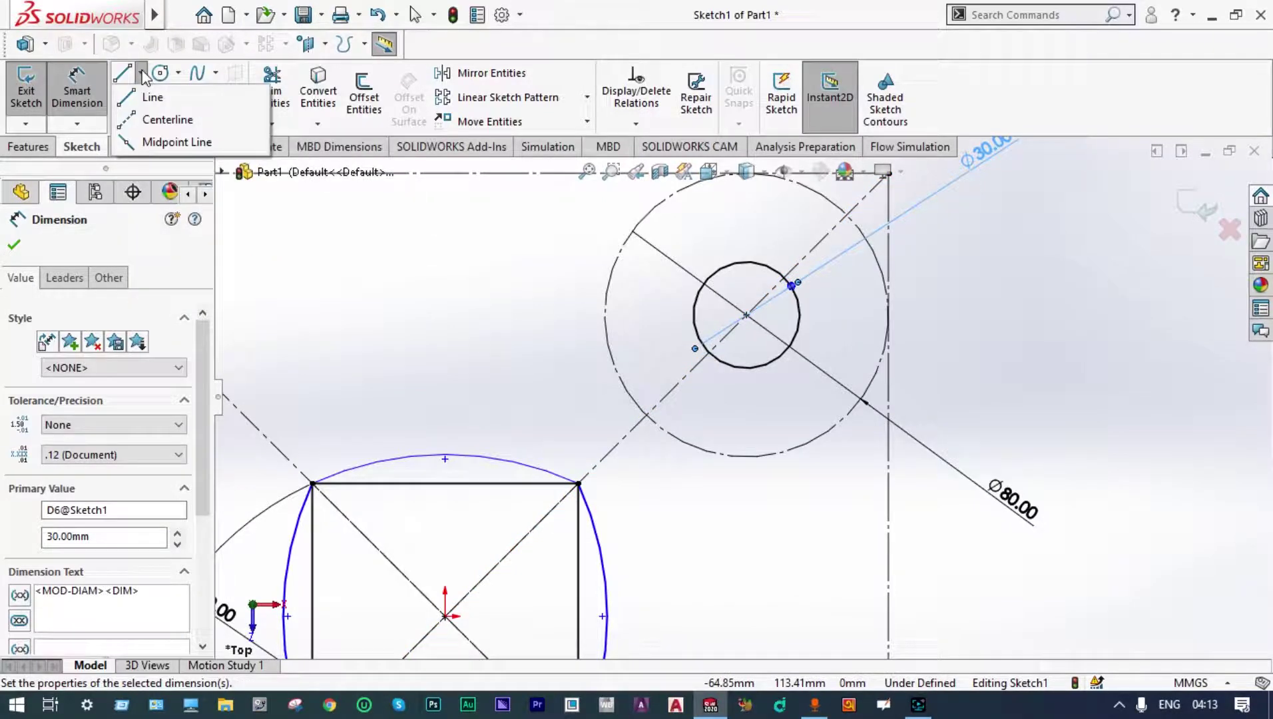
click(140, 119)
click(746, 315)
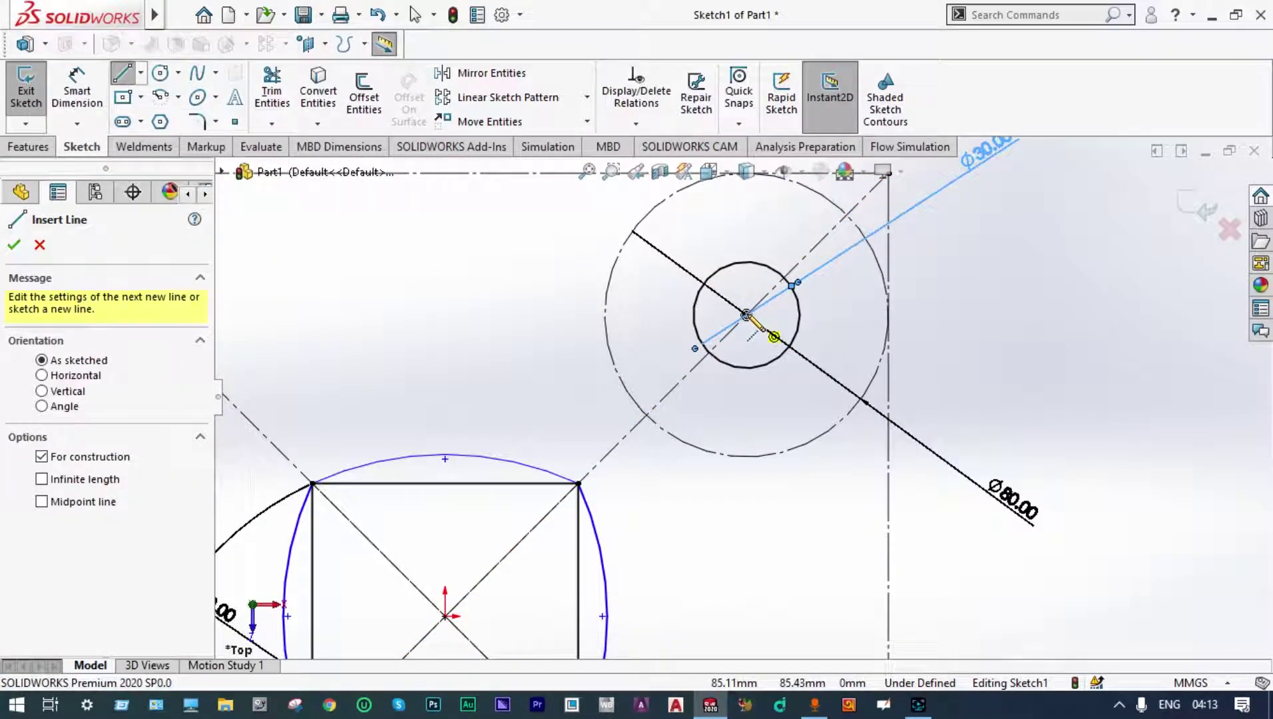
click(958, 537)
key(Escape)
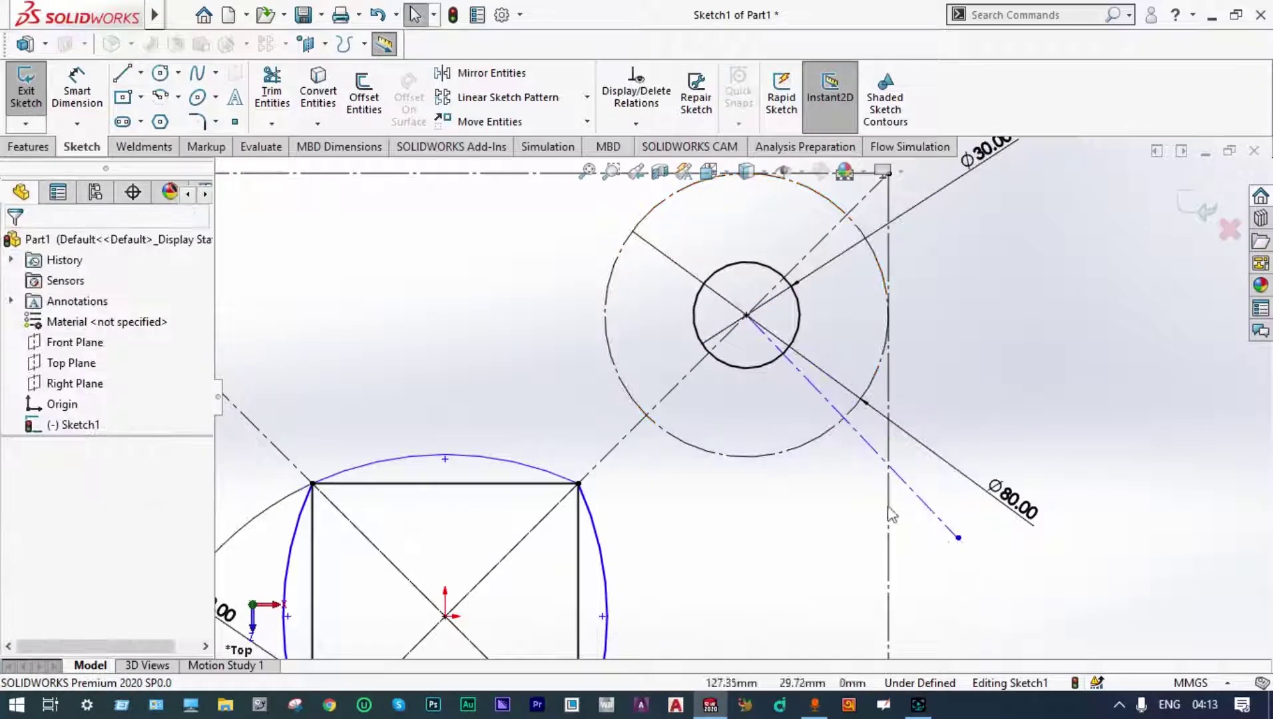
- Make the new centerline perpendicular to the construction square's diagonal through the circle centre
click(830, 410)
ctrl+click(591, 470)
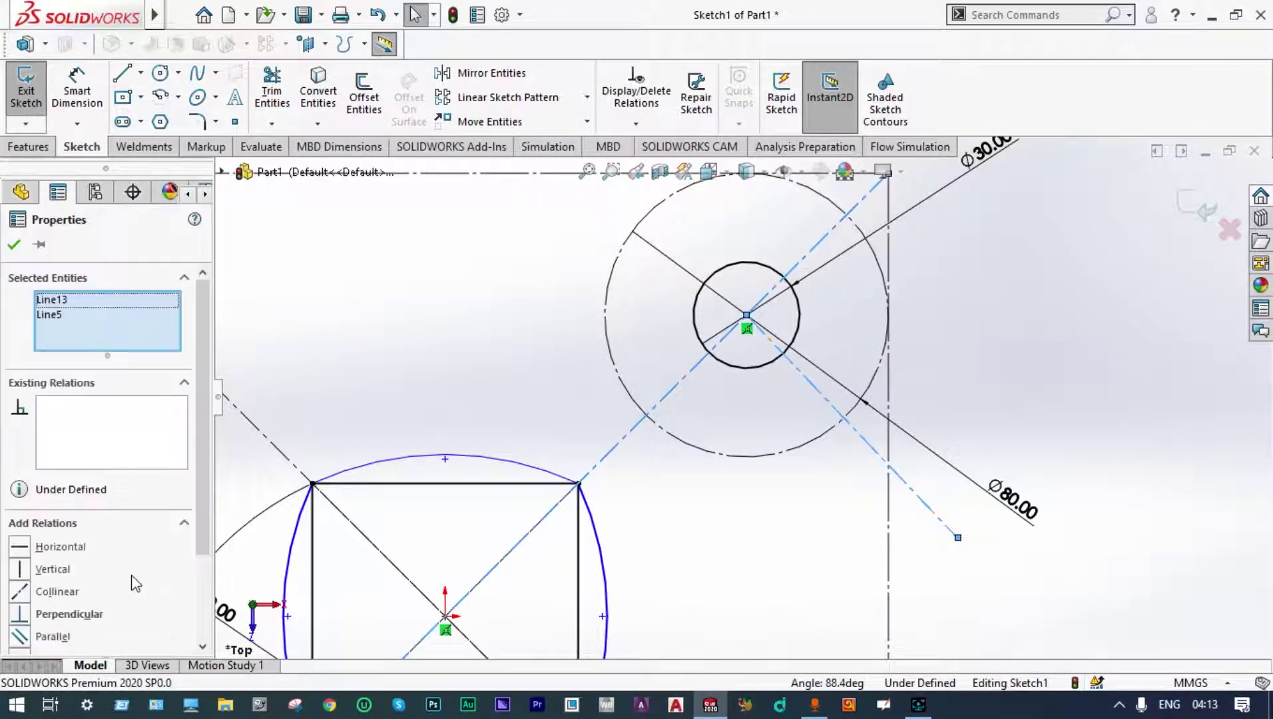
click(21, 620)
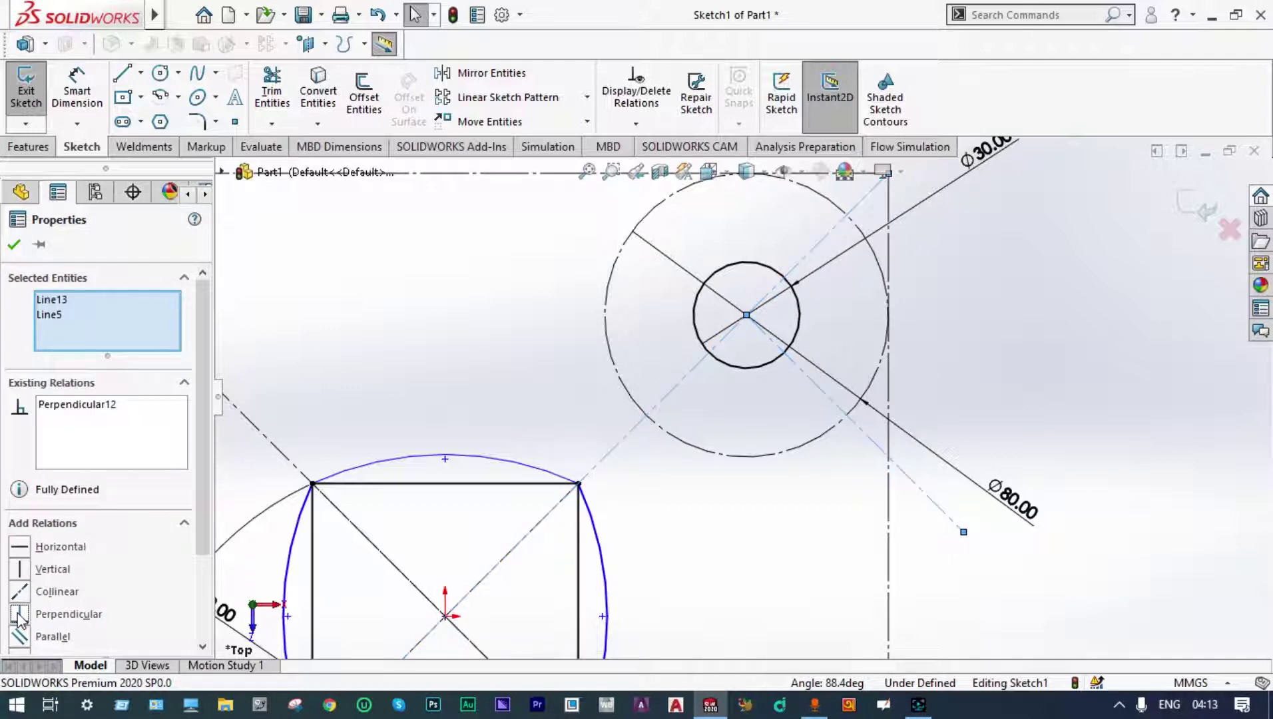
click(14, 246)
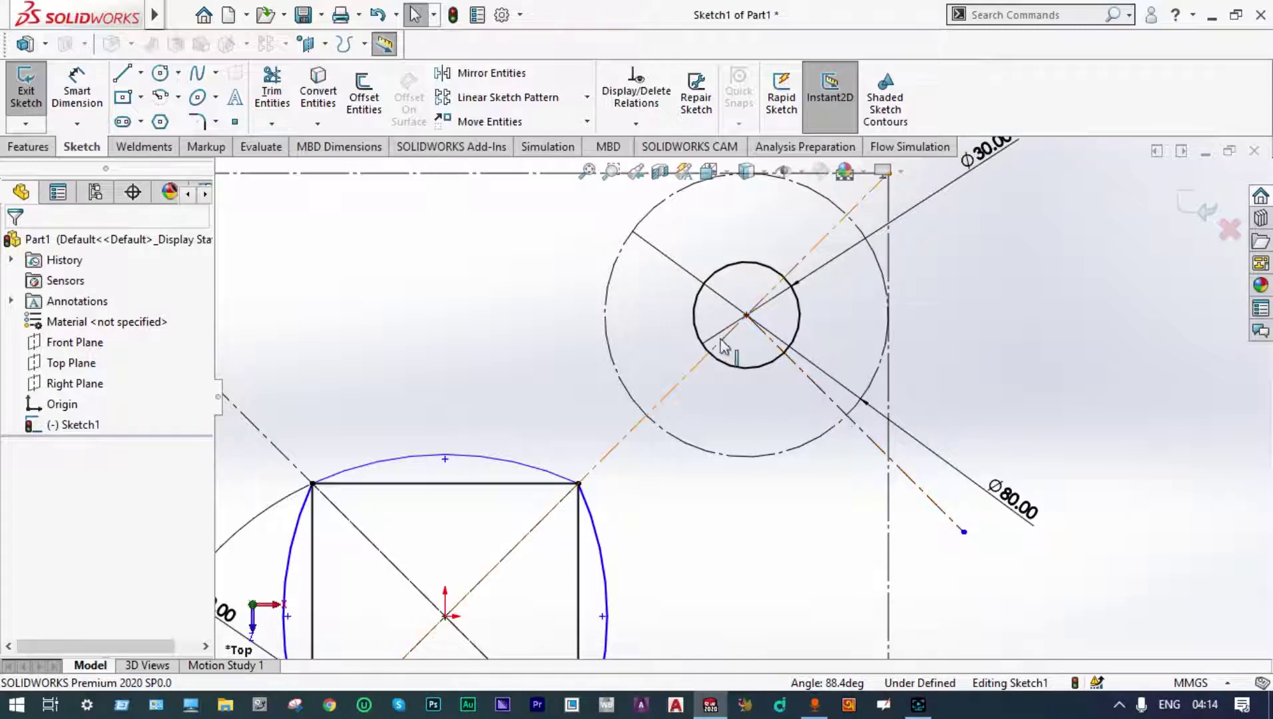
- Draw a circle about 4 mm in diameter centred on the new centerline, between the 30 mm and 80 mm circles
click(164, 77)
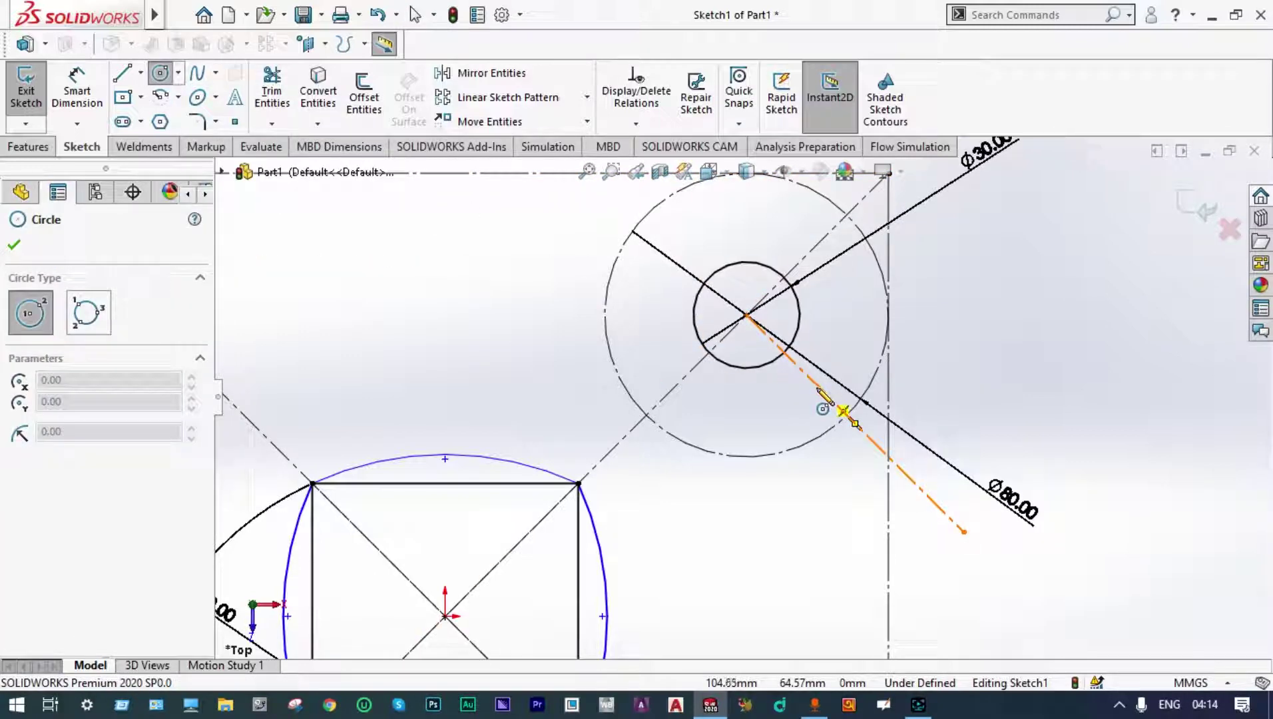
click(818, 386)
click(825, 386)
- Dimension the diameter of the small circle on the centerline to 10 mm
key(d)
click(824, 382)
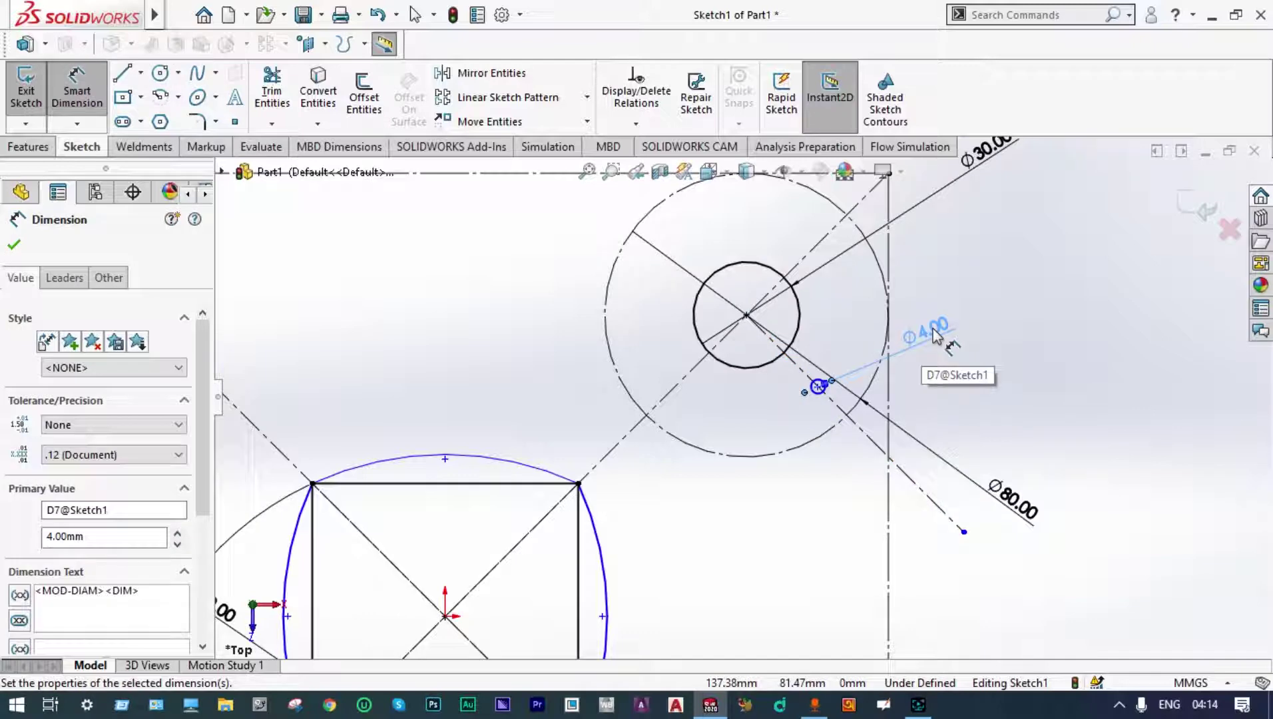
click(932, 336)
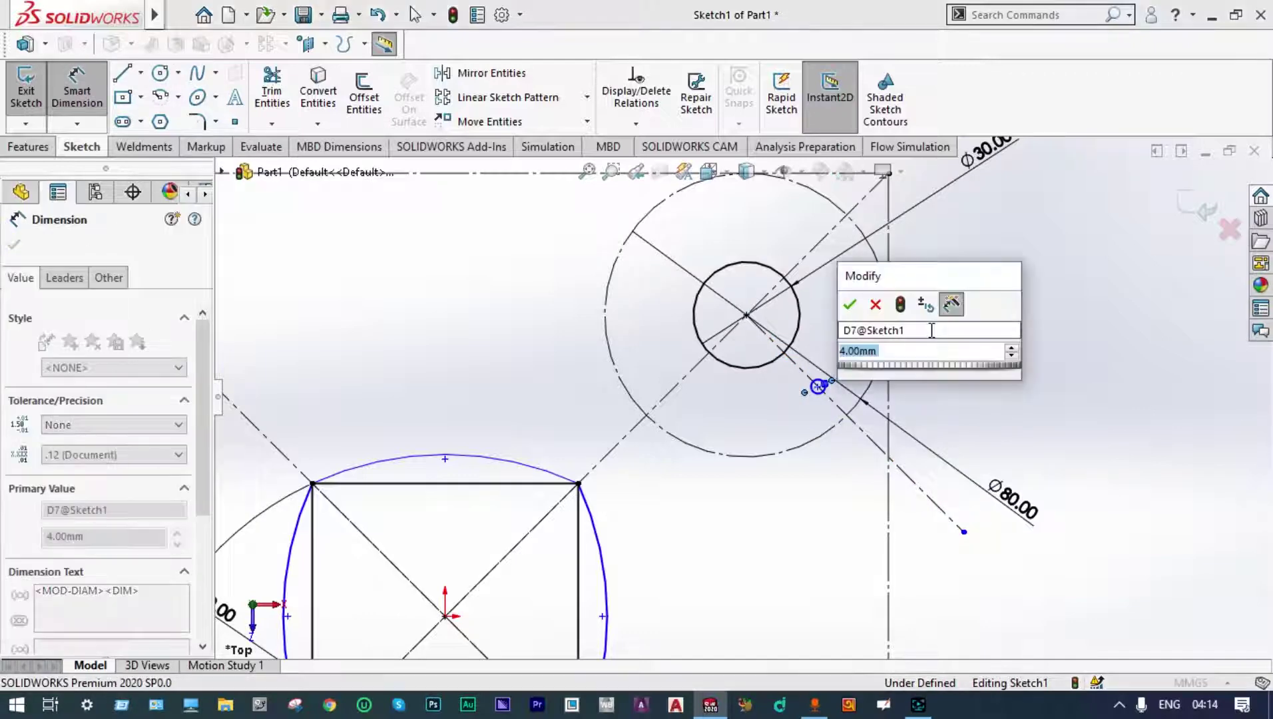
scroll(929, 331, up, 2)
text(6)
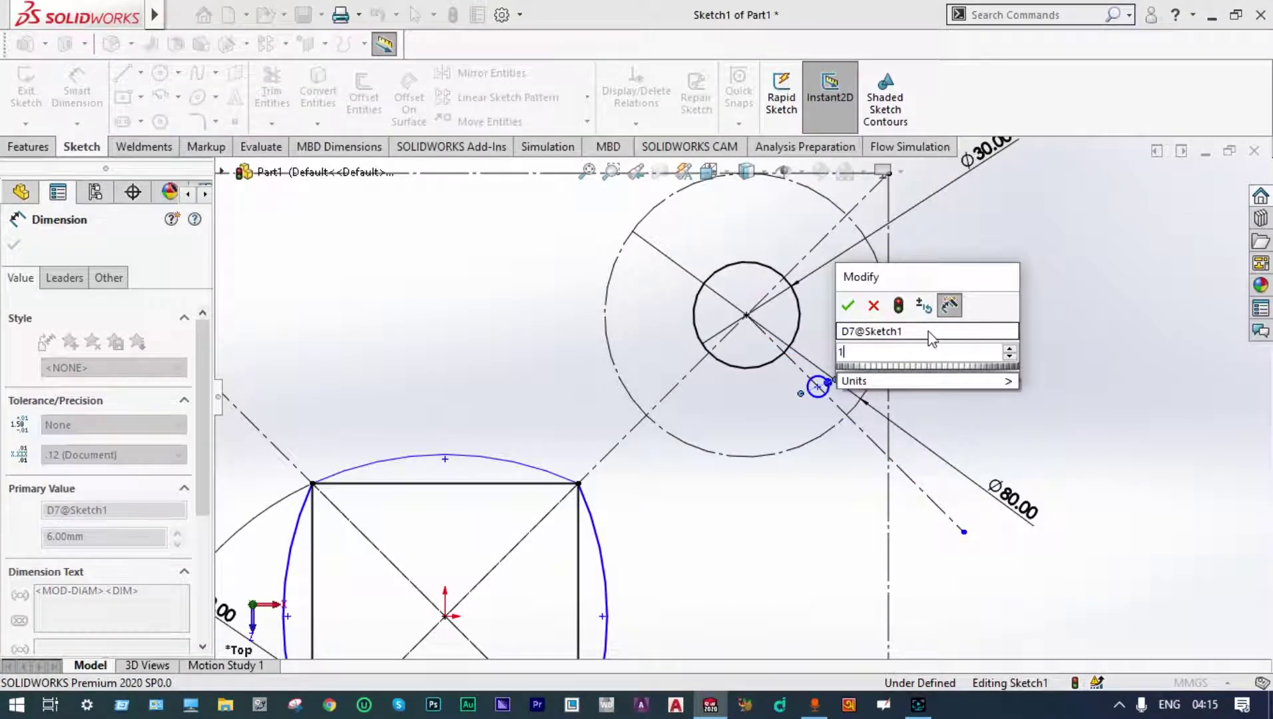
key(Return)
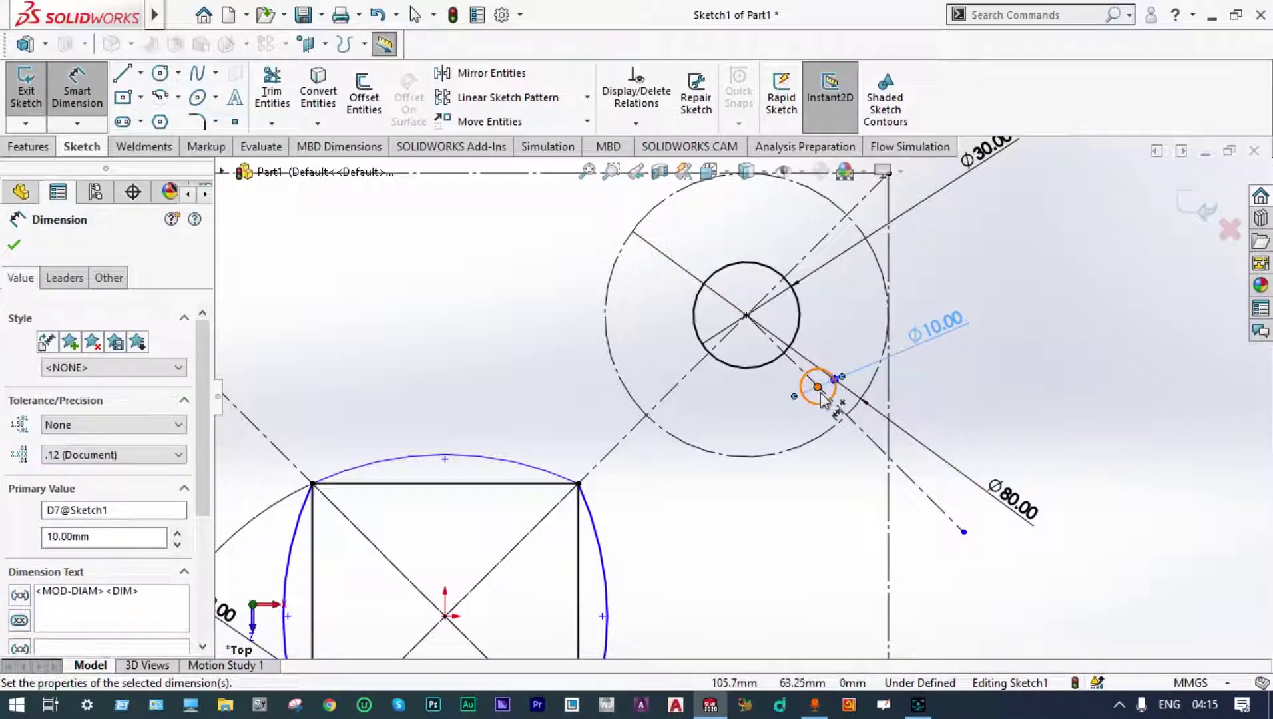
- Dimension the aligned distance between the centres of the 10 mm and 30 mm circles to 20 mm
click(747, 316)
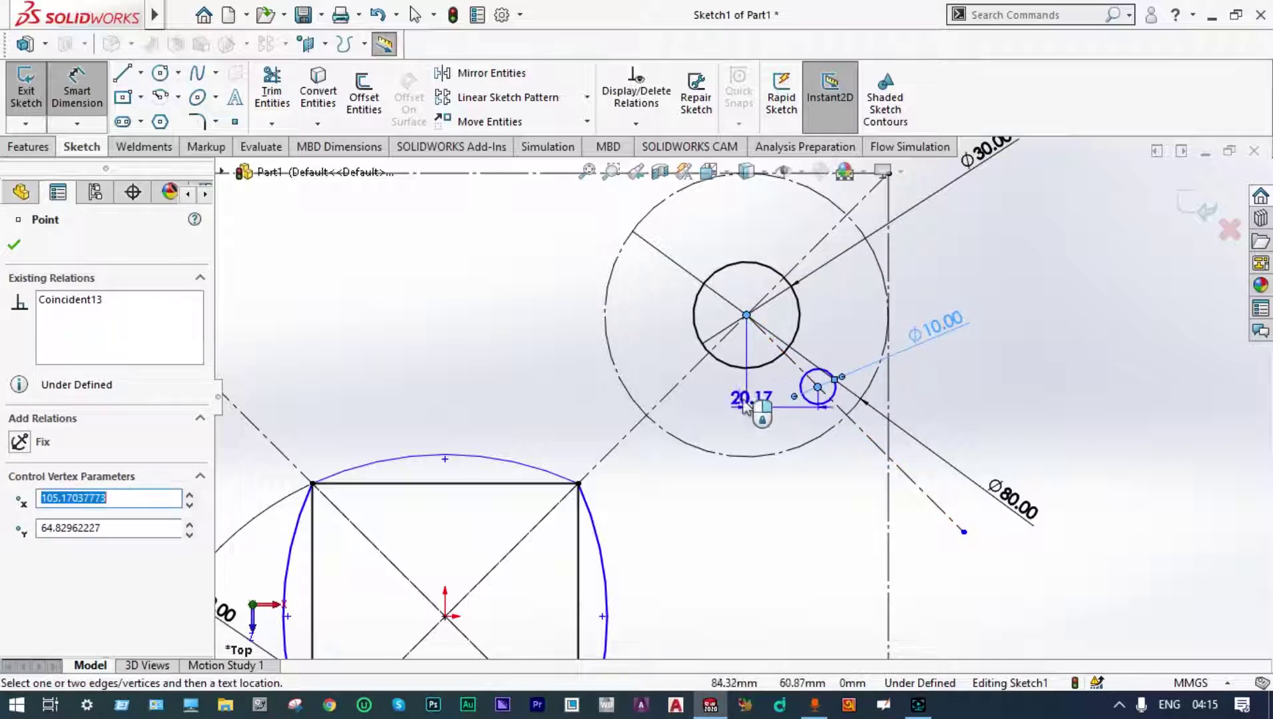
click(720, 416)
text(20)
key(Return)
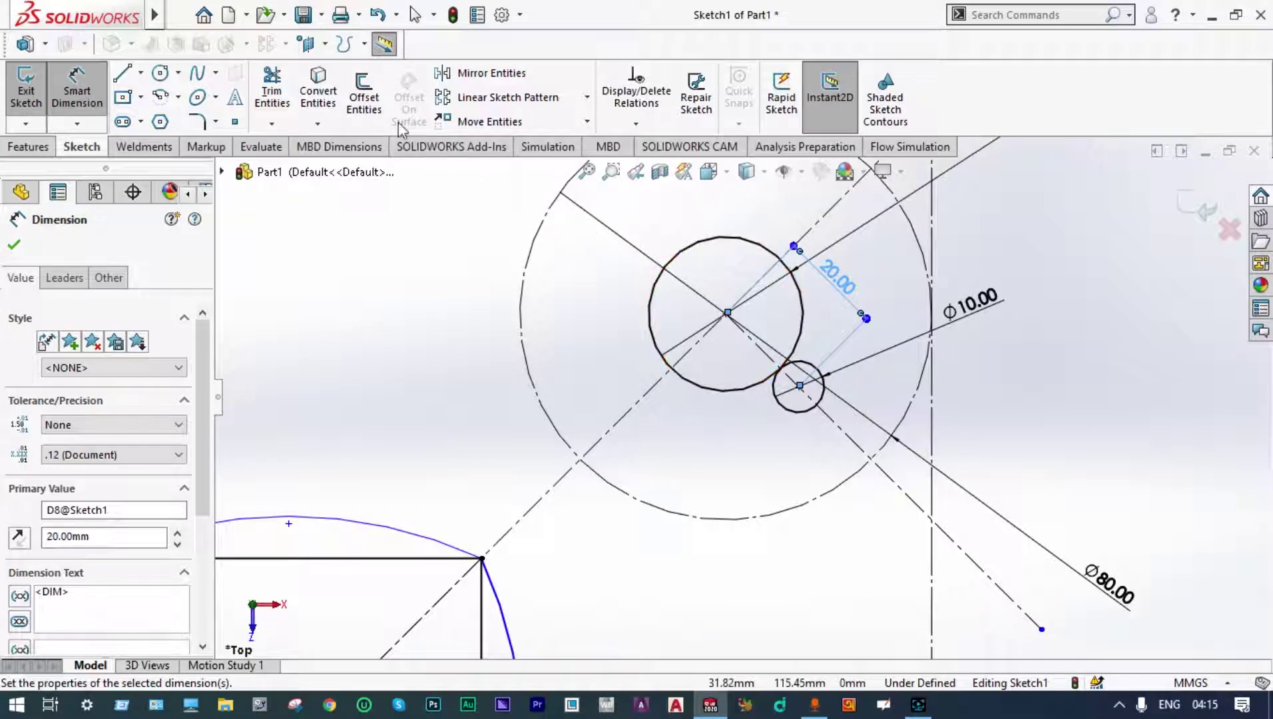
- Offset the 30 mm circle inward by 10 mm
click(375, 106)
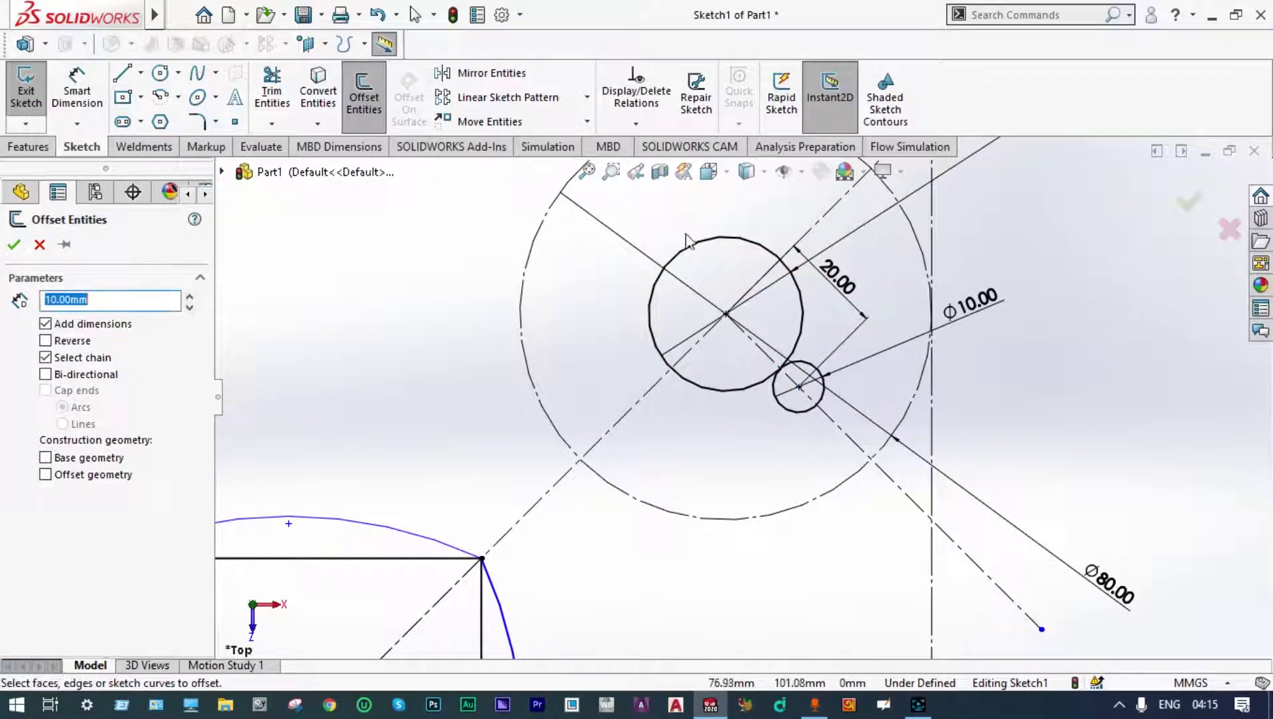
click(708, 259)
click(715, 283)
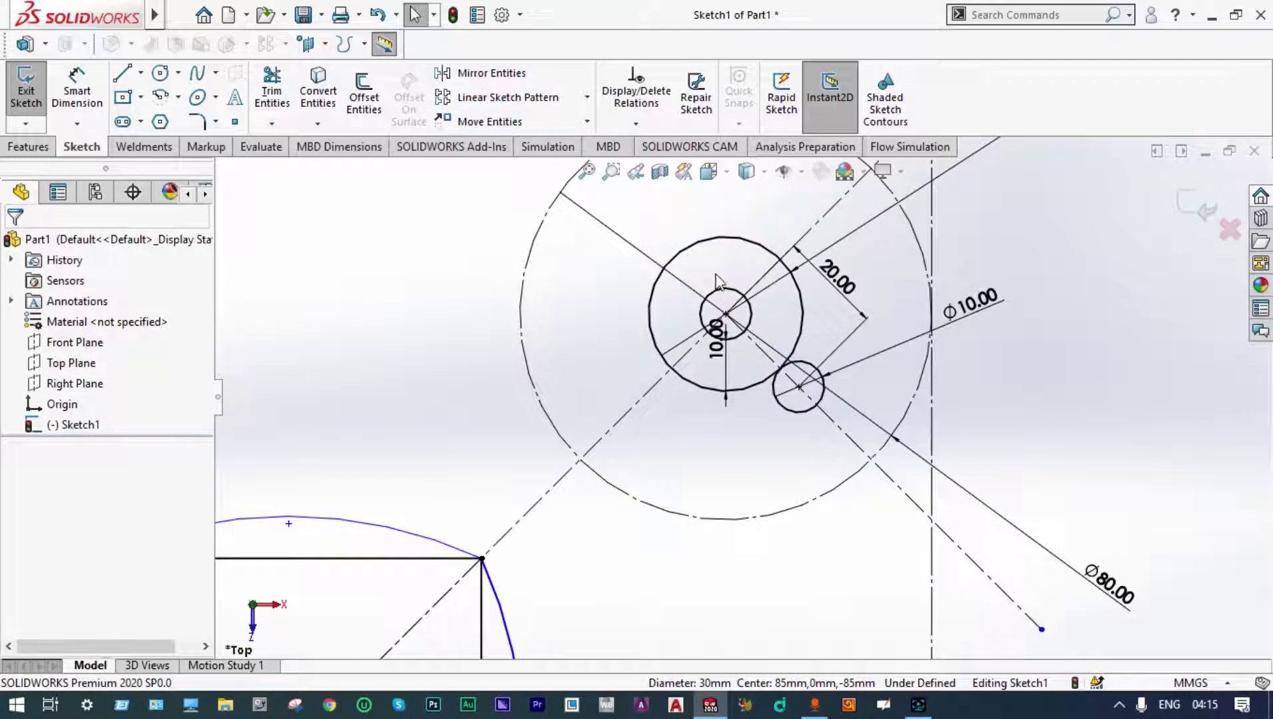
- Set the circle's inward offset to 6 mm and the centre distance of the 10 mm circle to 25 mm
double_click(715, 352)
text(25)
key(Return)
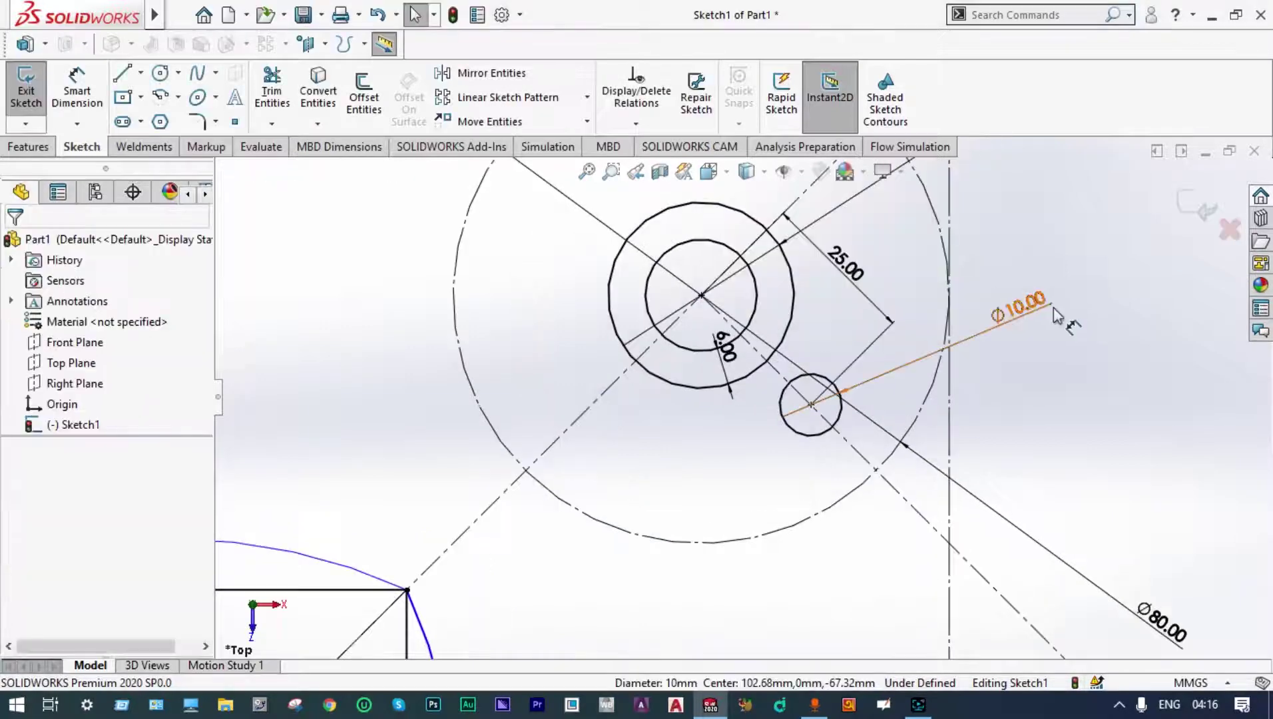
- Try a 15 mm diameter on the small circle and return it to 10 mm
double_click(1015, 313)
text(10)
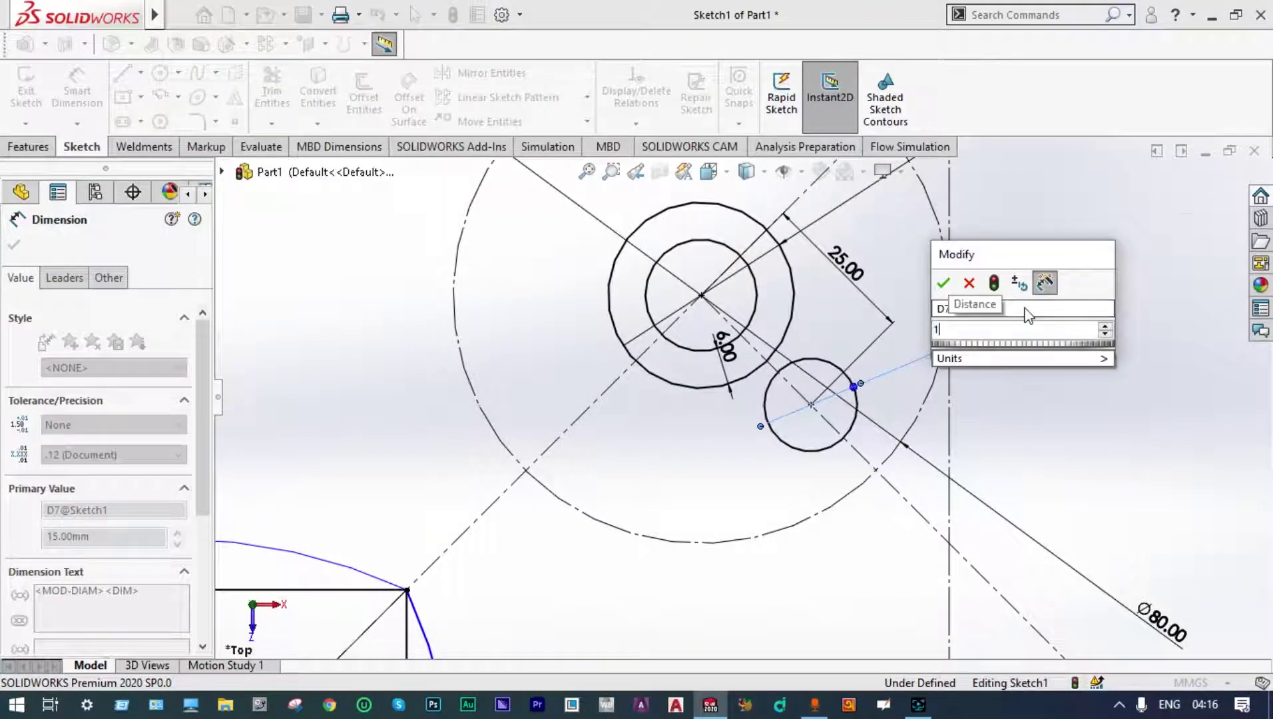
key(Return)
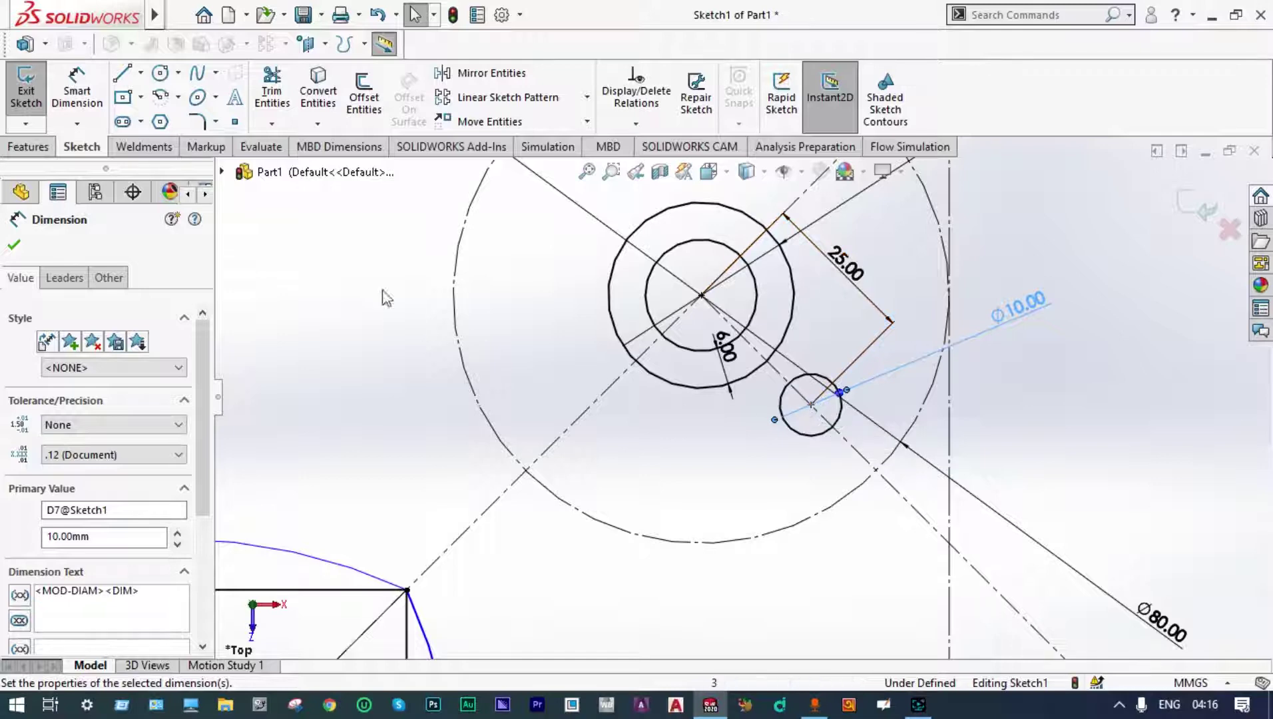
- Draw a circle concentric with the 10 mm circle and dimension its diameter to 5 mm
click(160, 73)
click(76, 90)
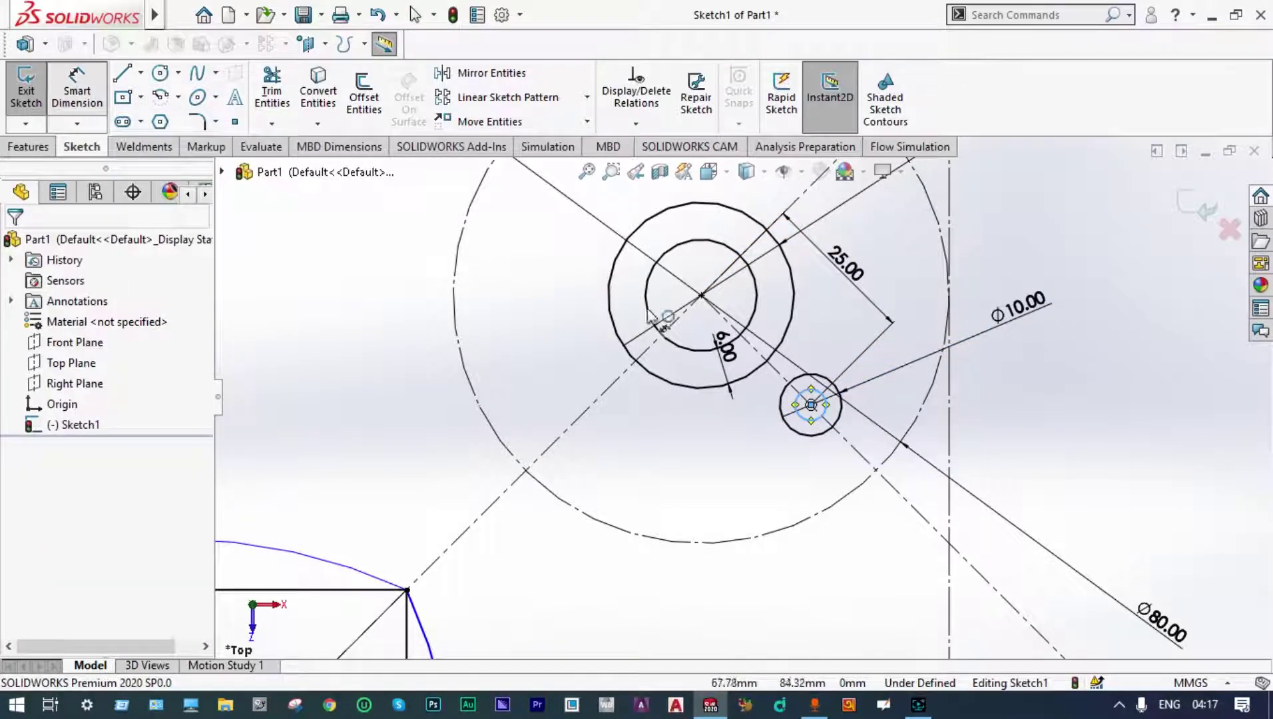
click(826, 404)
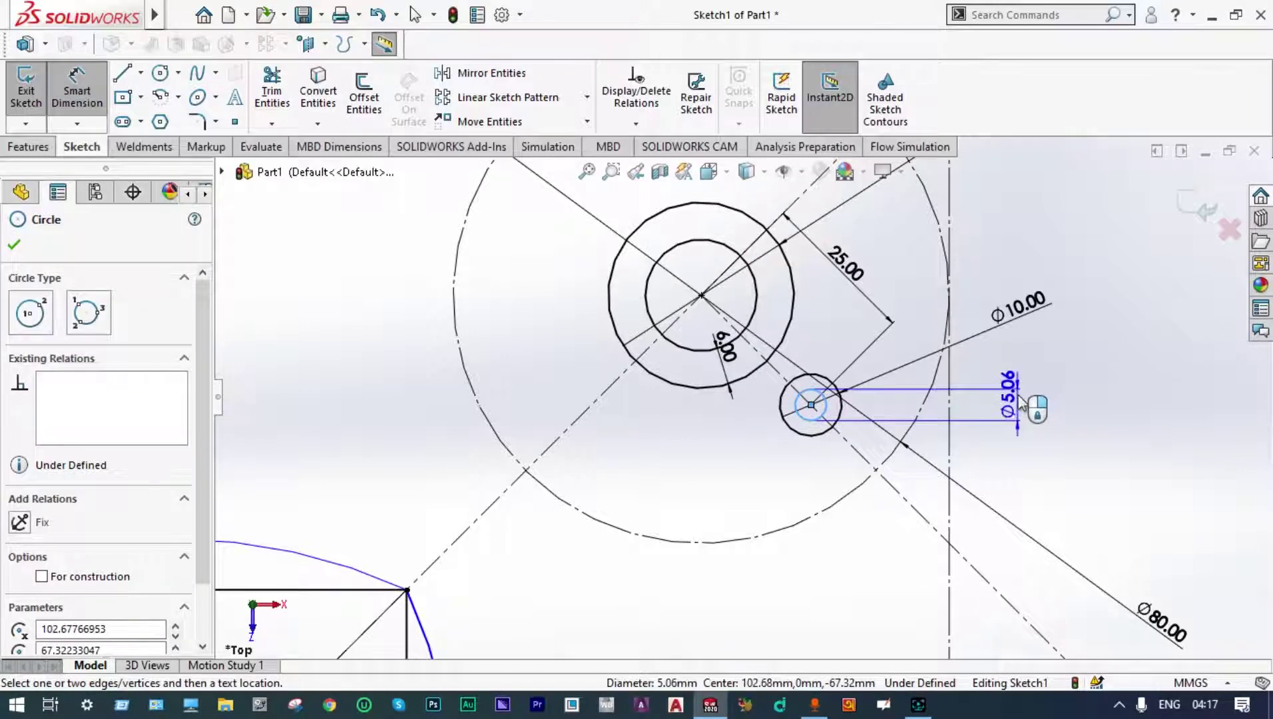
click(1025, 396)
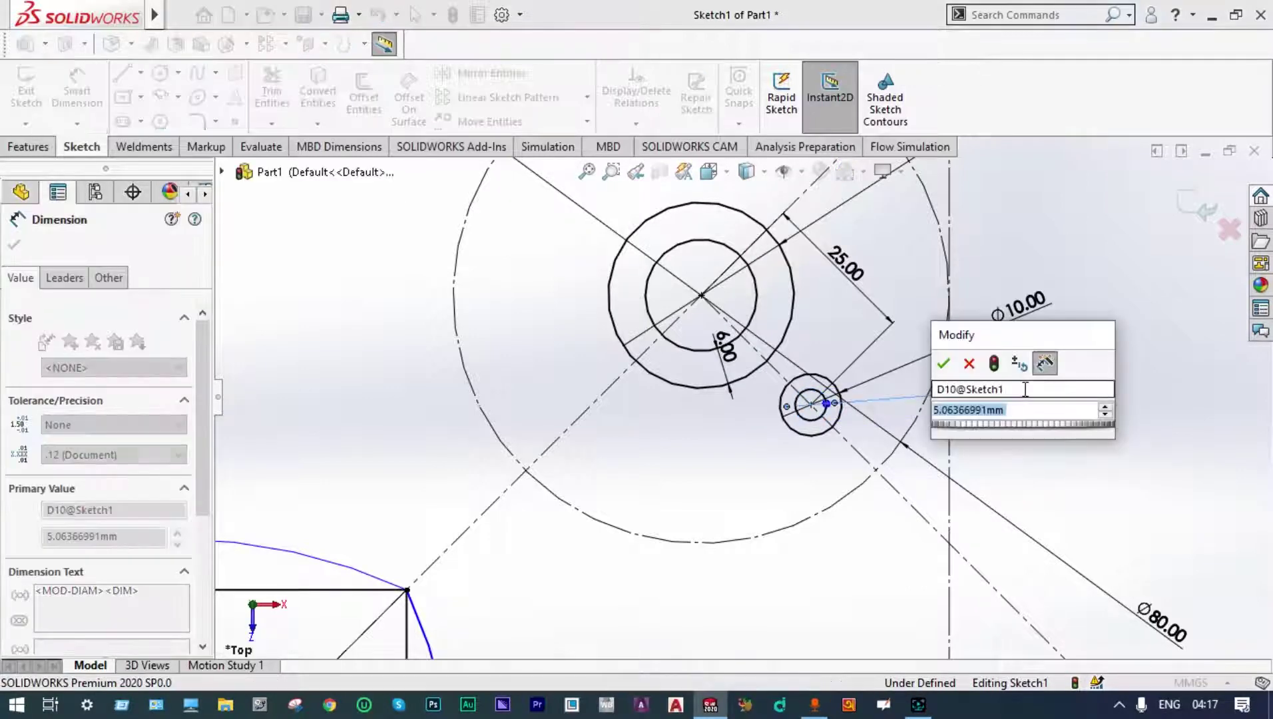
text(5)
key(Return)
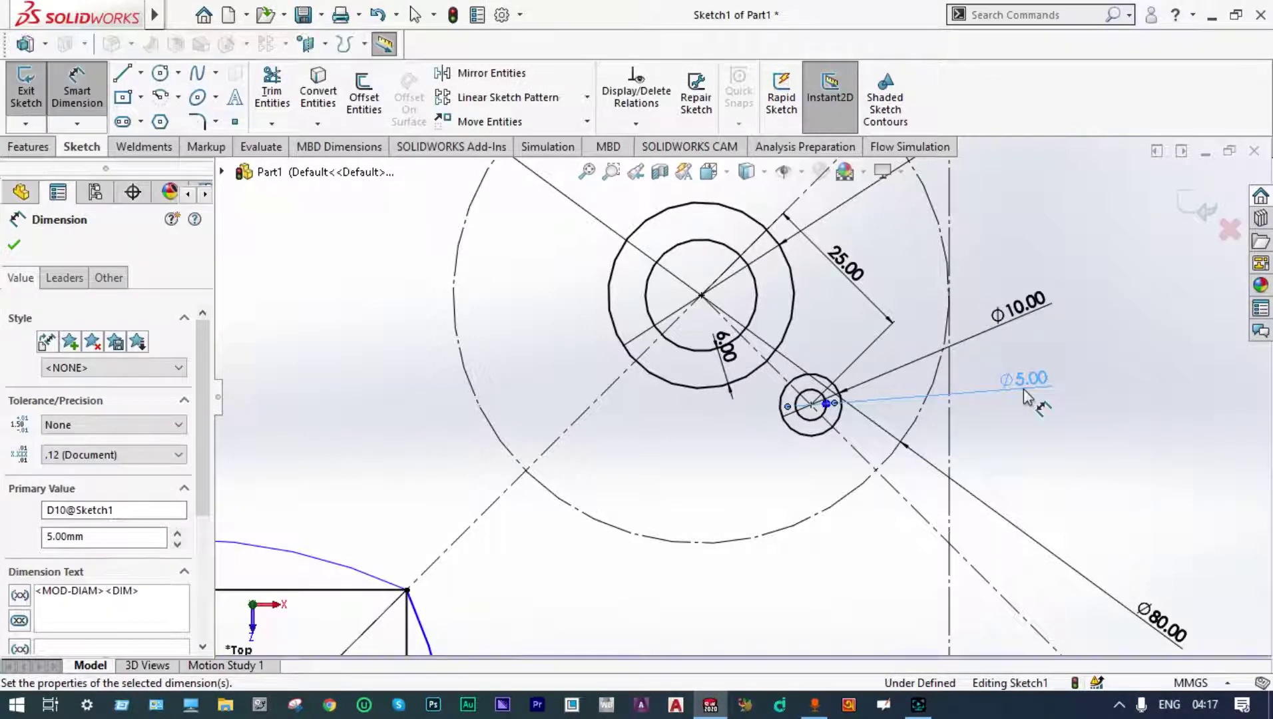
- Sketch a three-point arc of about 26 mm radius joining the outer side of the 30 mm circle to the 10 mm circle
key(z)
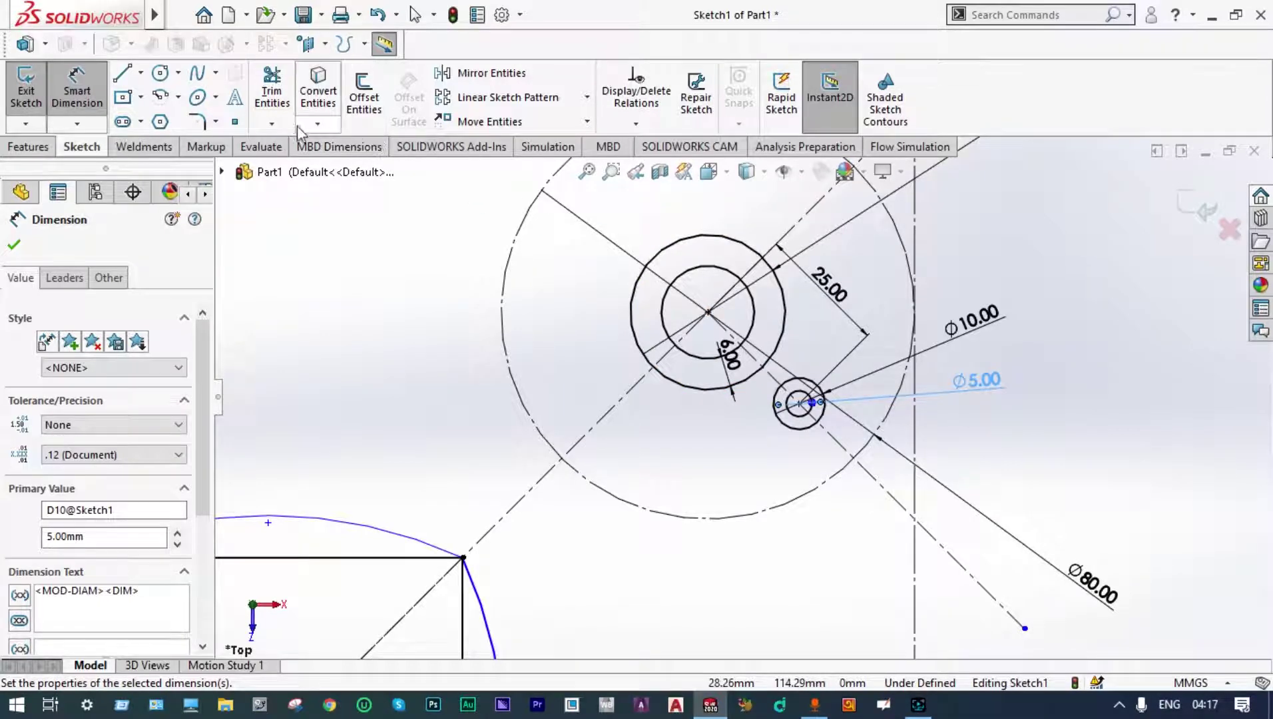
click(179, 98)
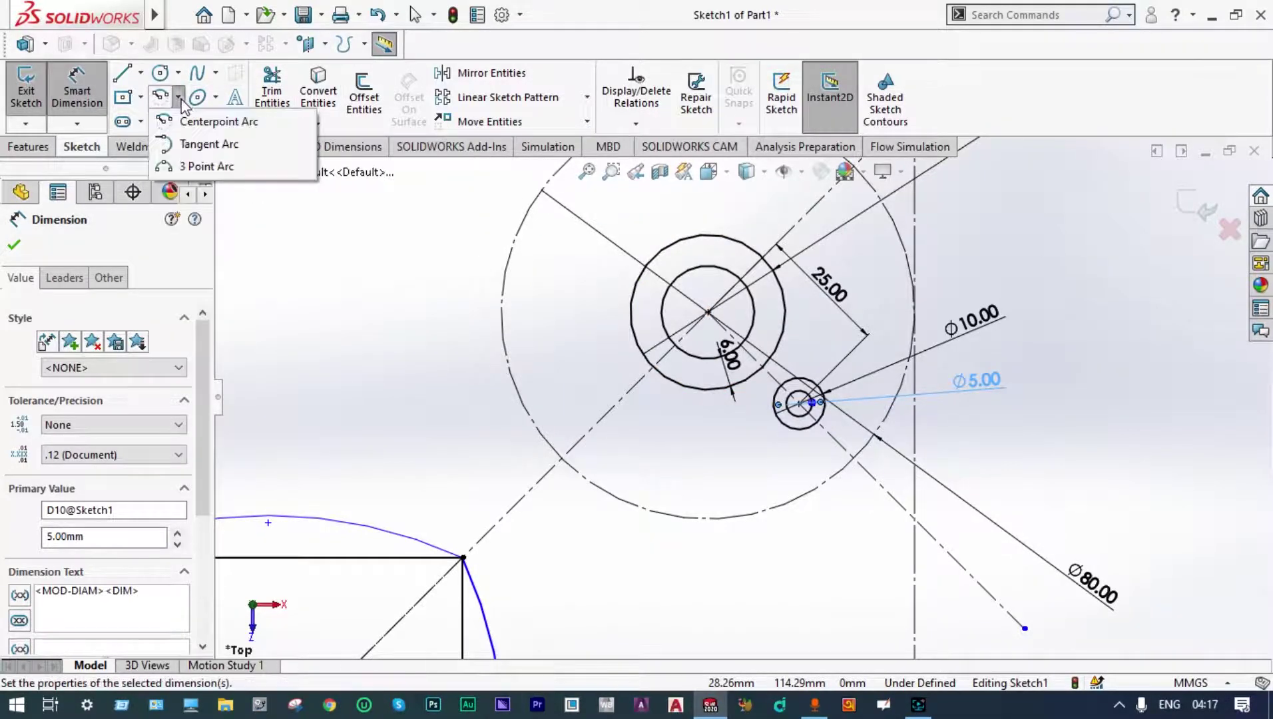
click(193, 167)
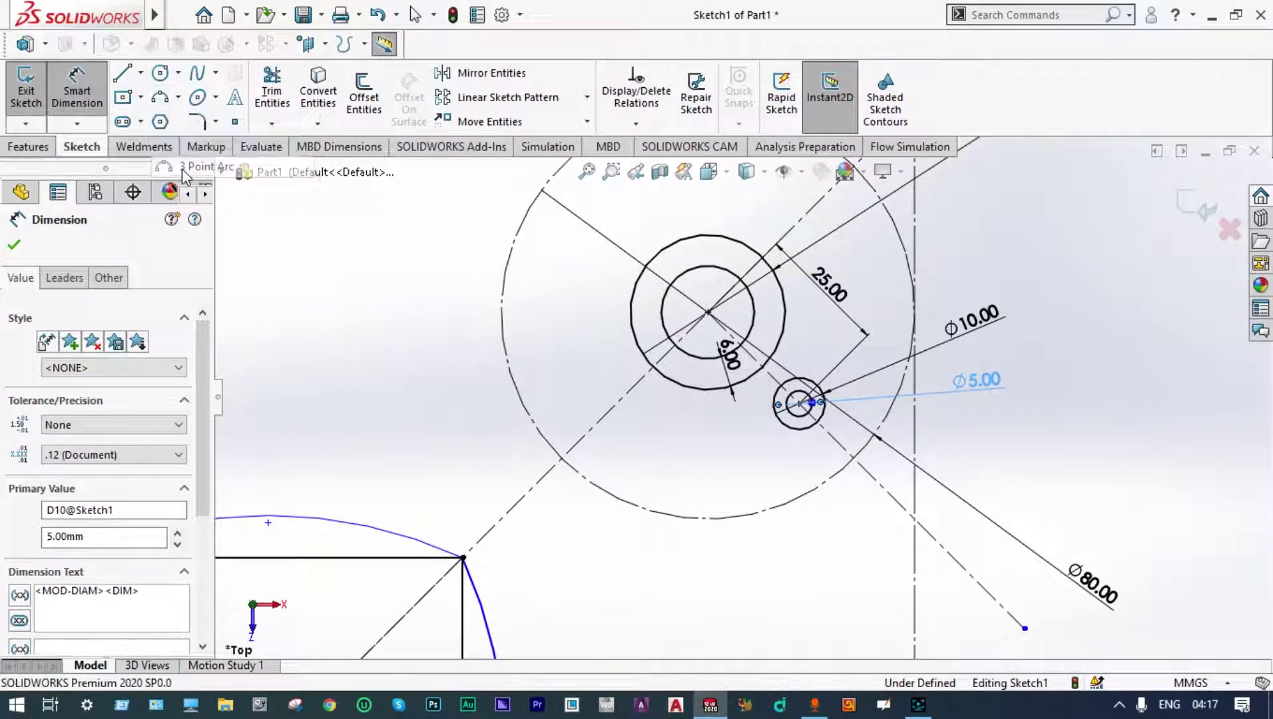
click(786, 310)
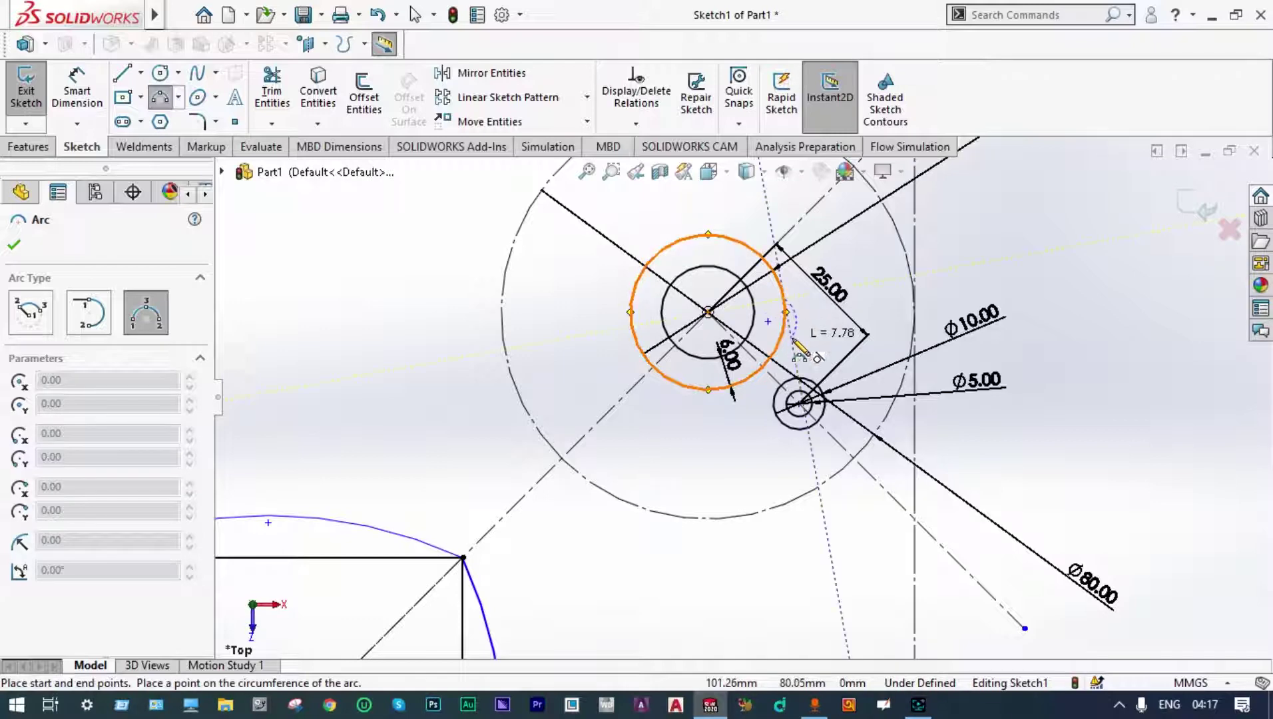
click(821, 392)
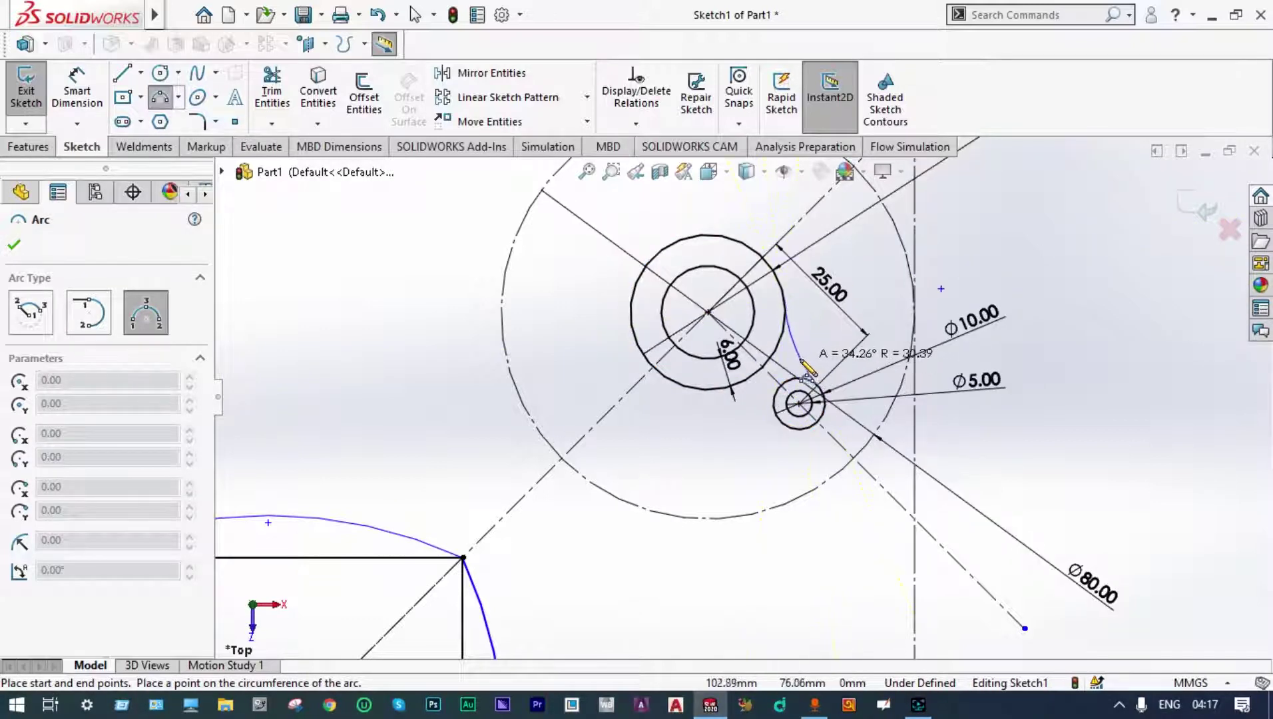
click(806, 363)
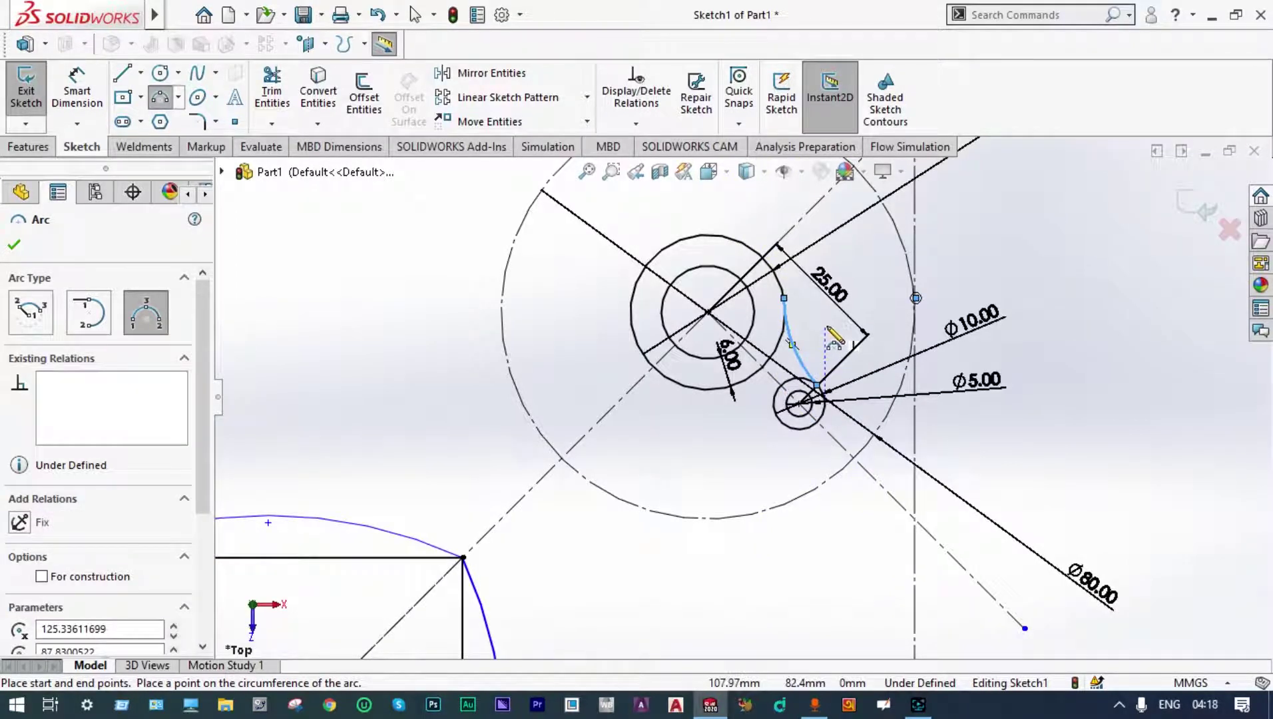
key(Escape)
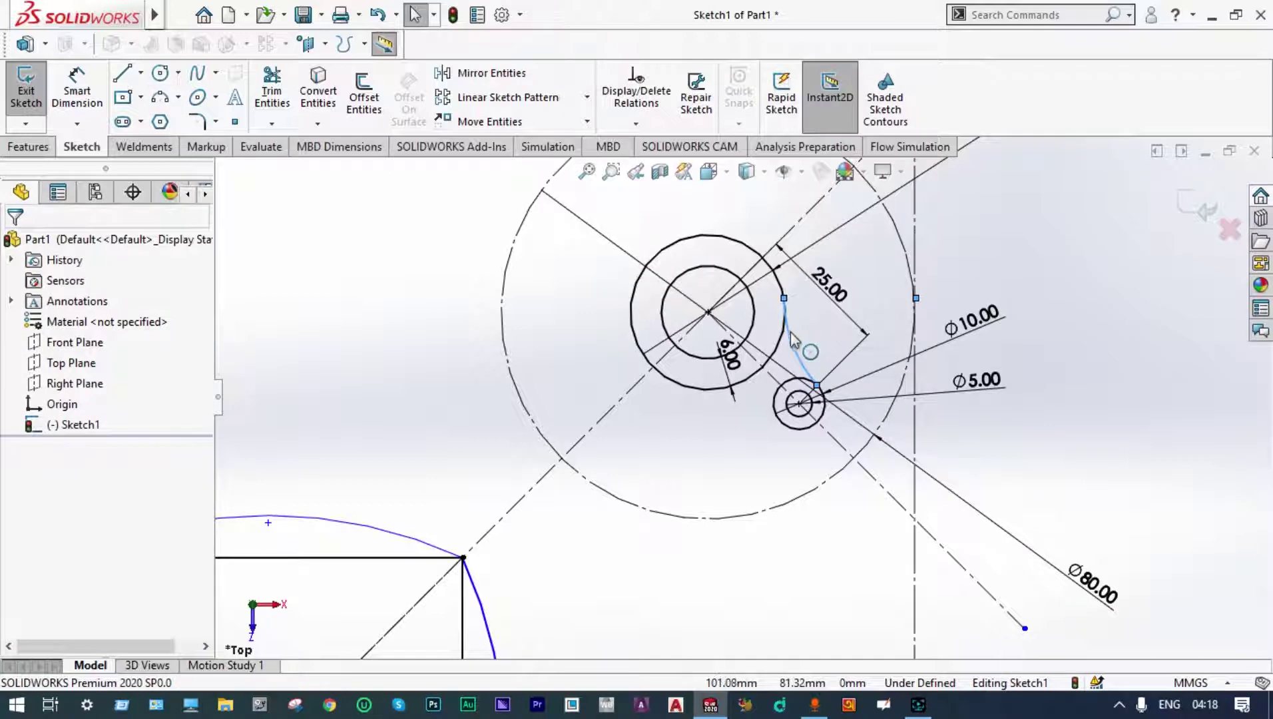
scroll(790, 333, down, 2)
scroll(790, 354, down, 1)
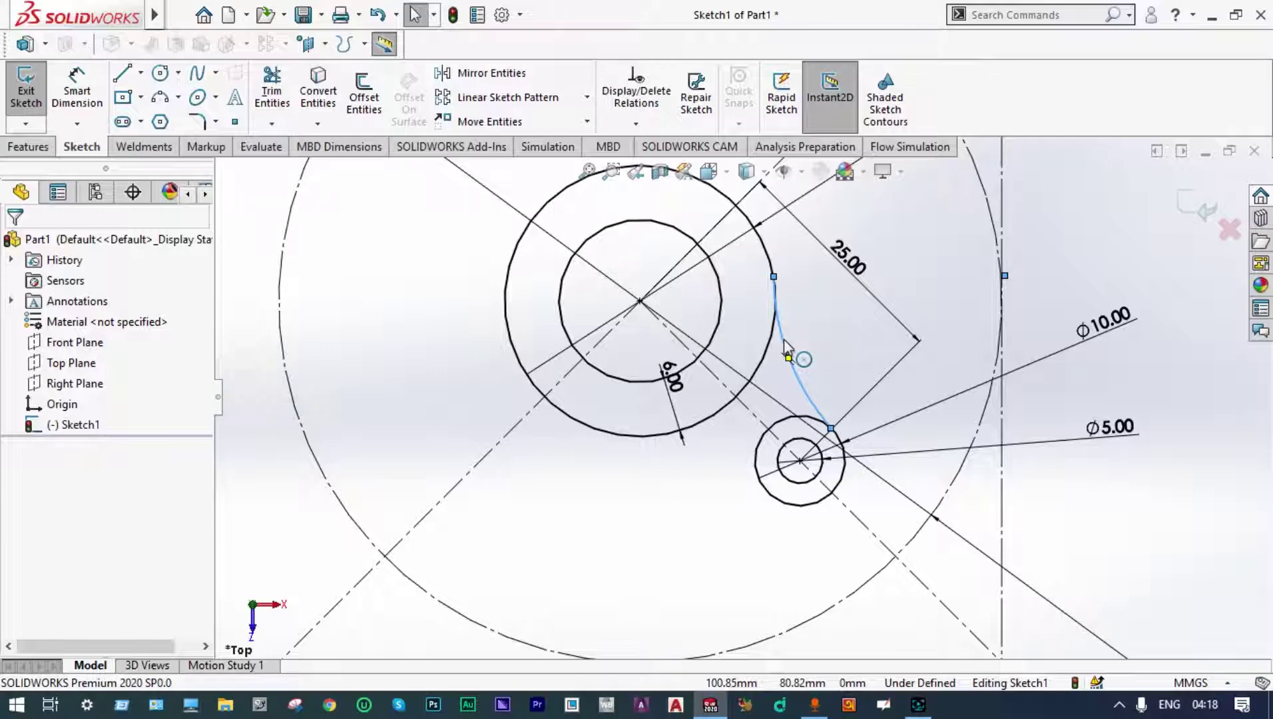
key(Escape)
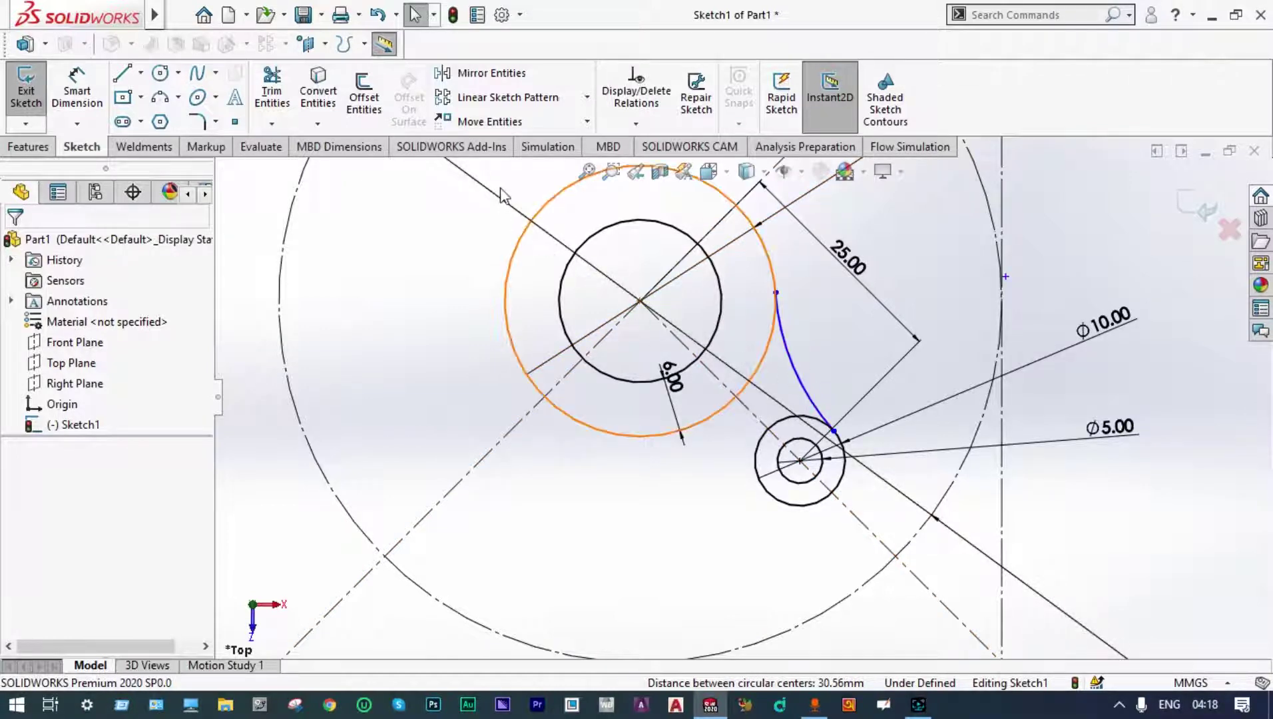
- Mirror the connecting arc about the diagonal centerline through the 10 mm circle's centre
scroll(804, 426, up, 5)
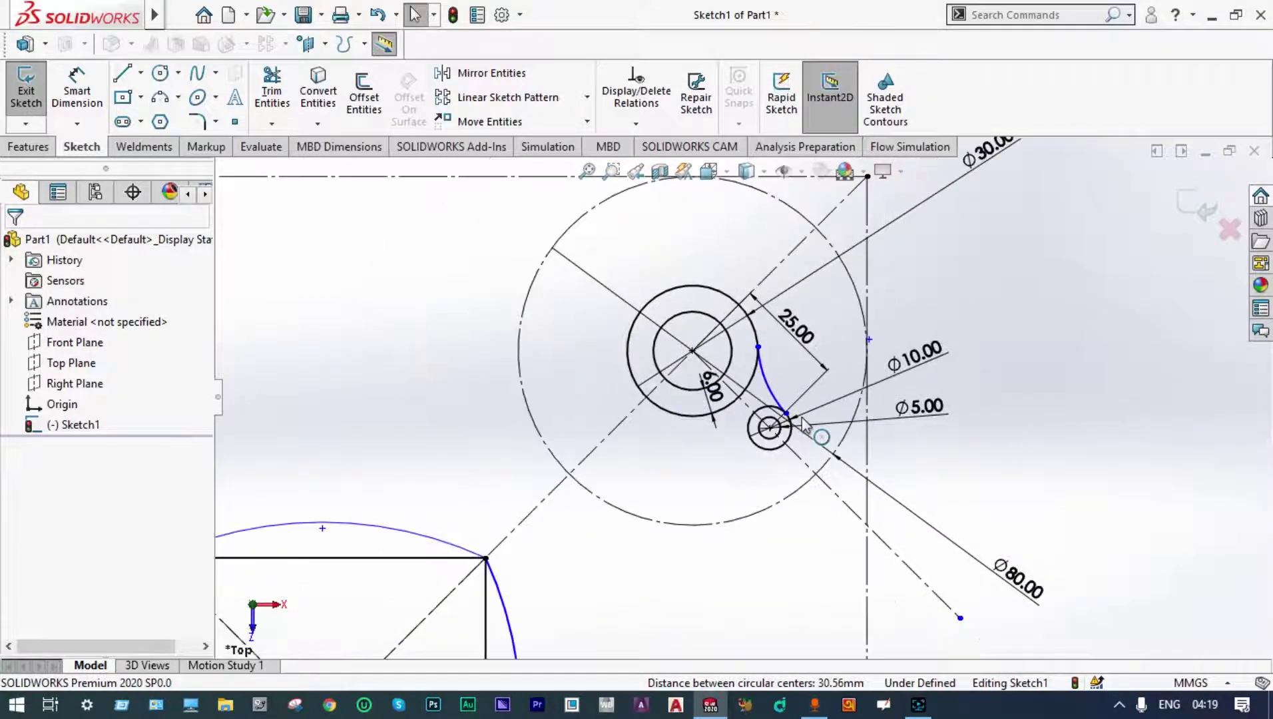
click(478, 74)
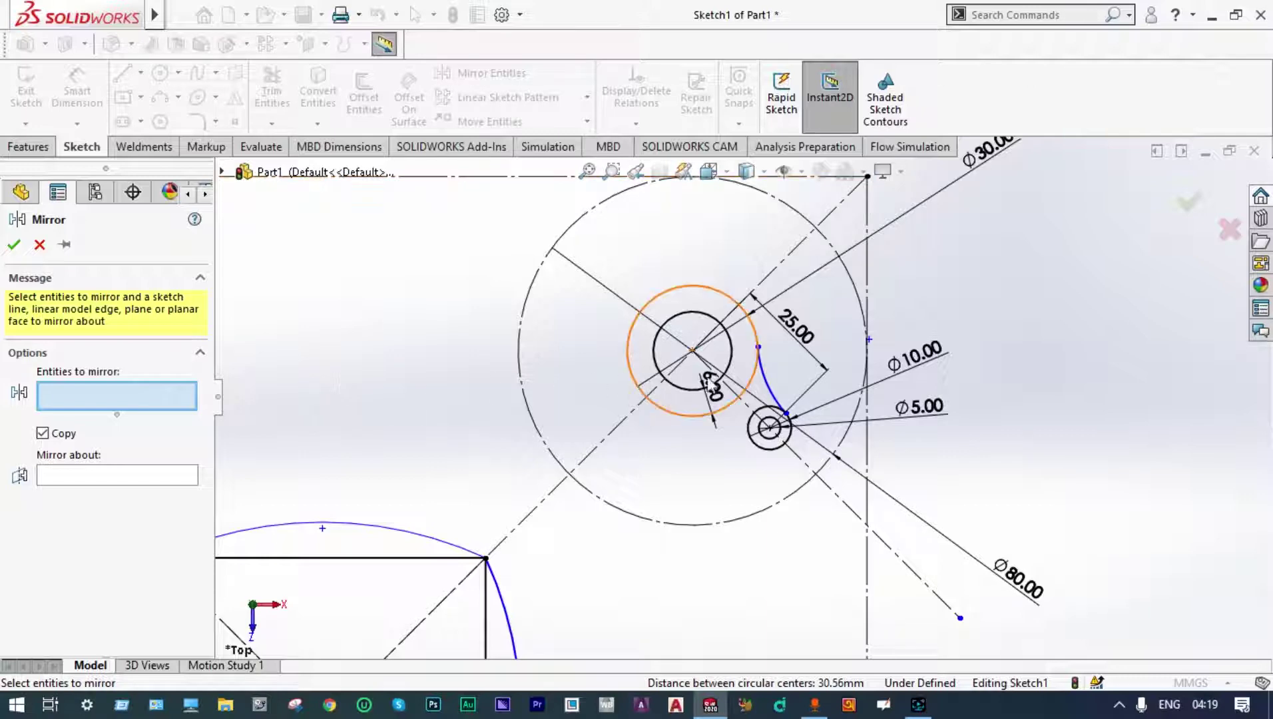
click(765, 382)
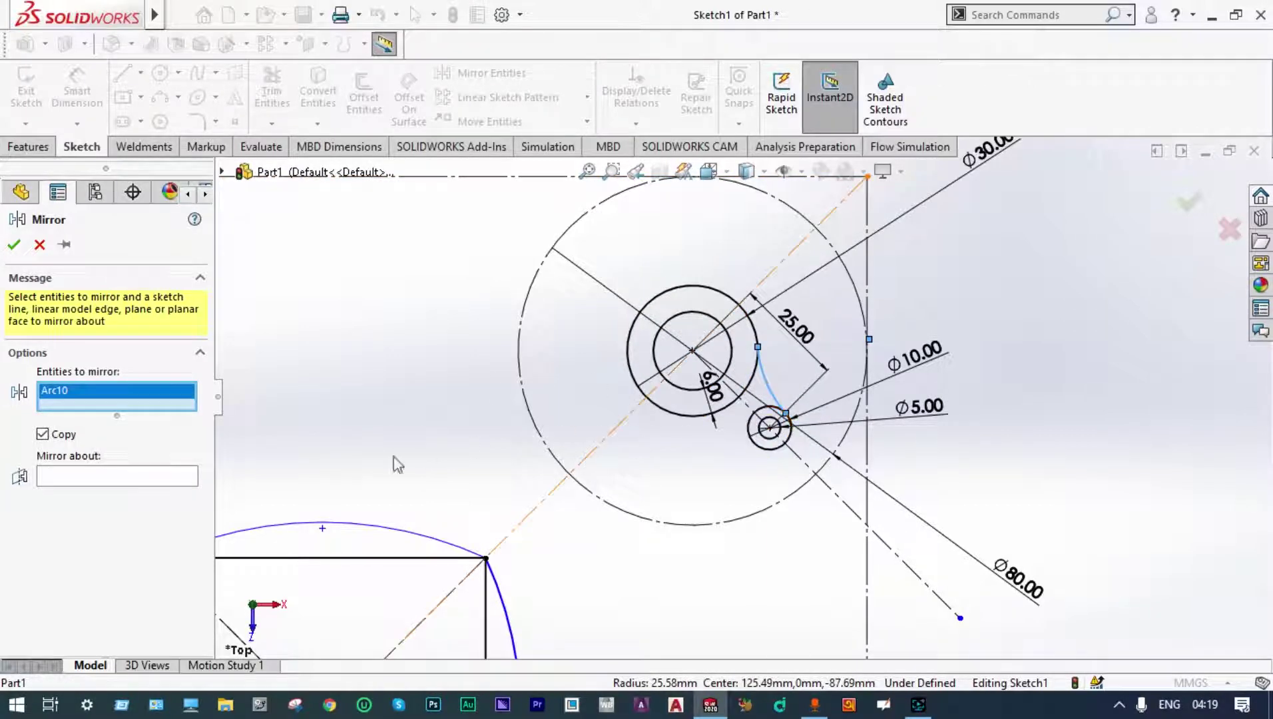
click(177, 476)
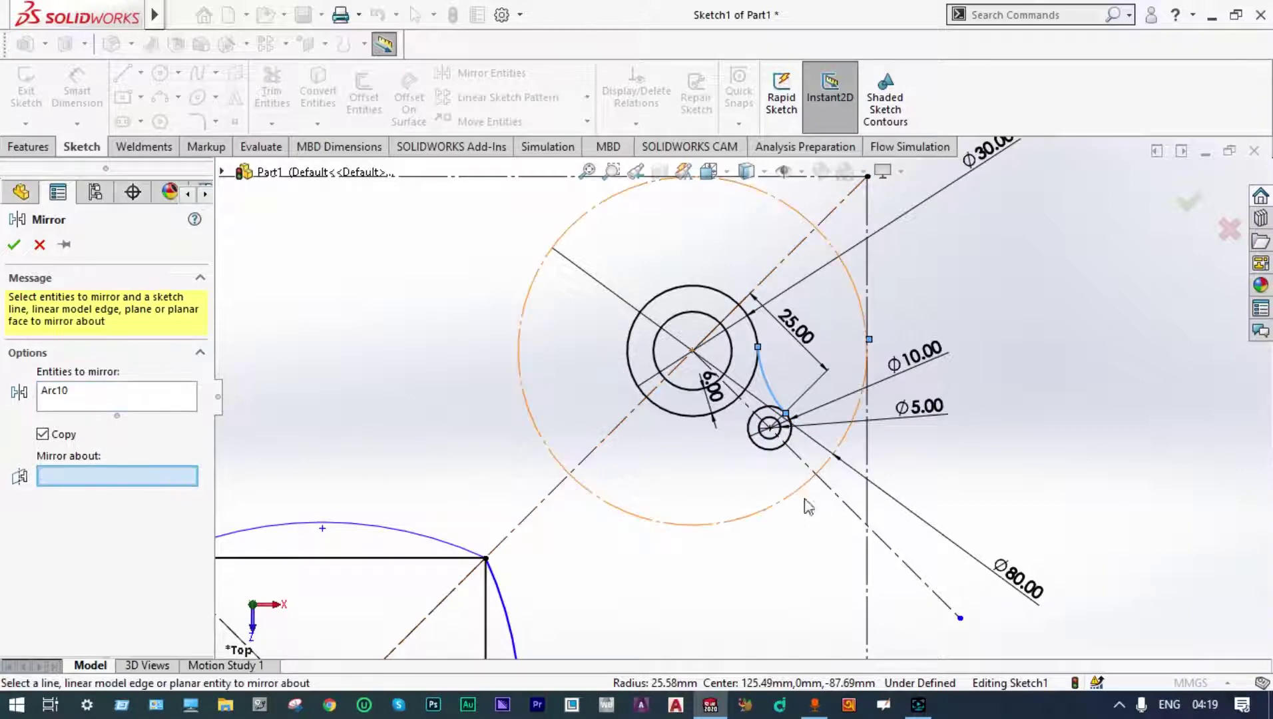
click(835, 494)
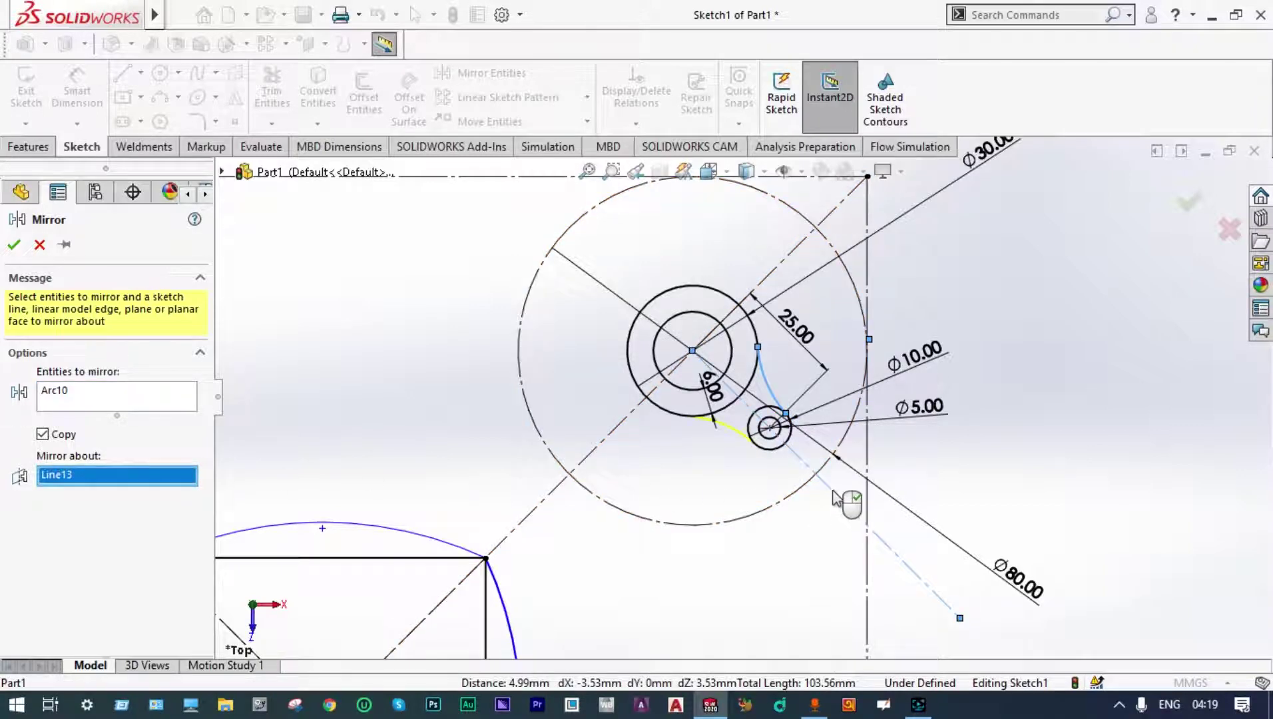
click(14, 242)
- Mirror both connecting arcs and the 10 mm and 5 mm circles about the construction square's diagonal through the 30 mm circle
scroll(513, 366, up, 2)
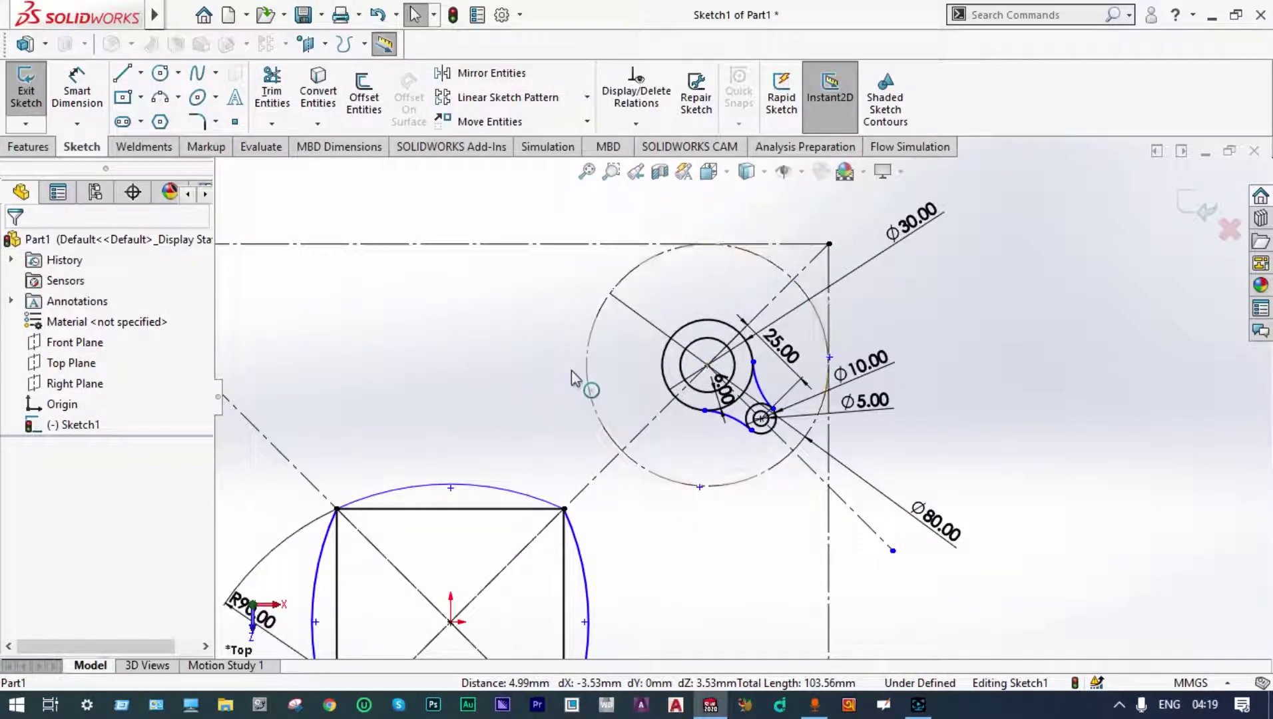
scroll(572, 378, up, 1)
scroll(718, 399, down, 2)
scroll(733, 334, down, 1)
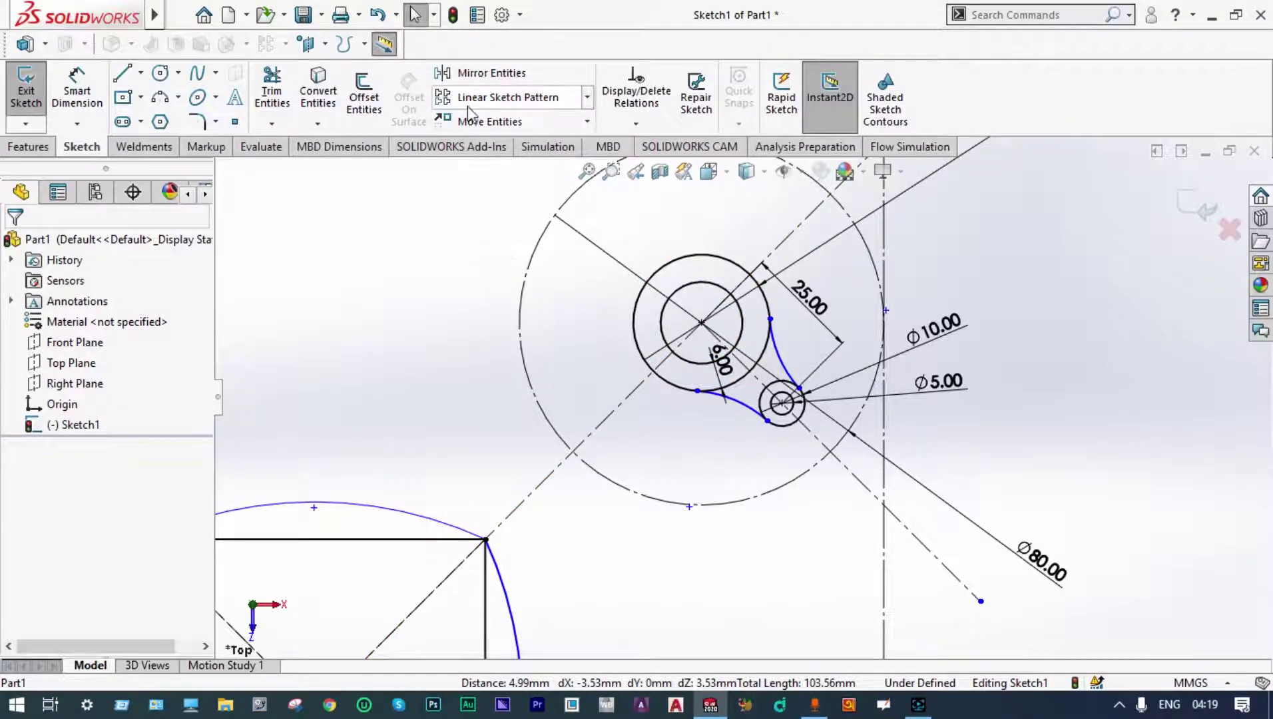
click(470, 75)
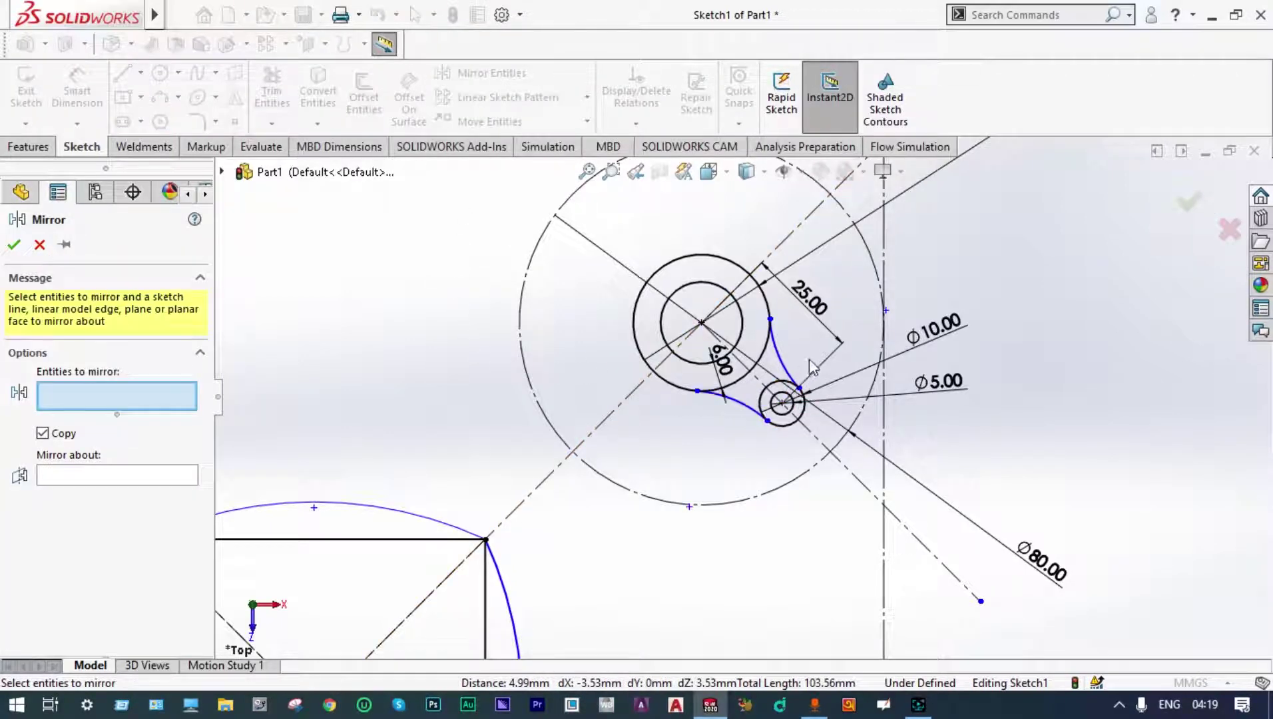
click(792, 379)
click(800, 411)
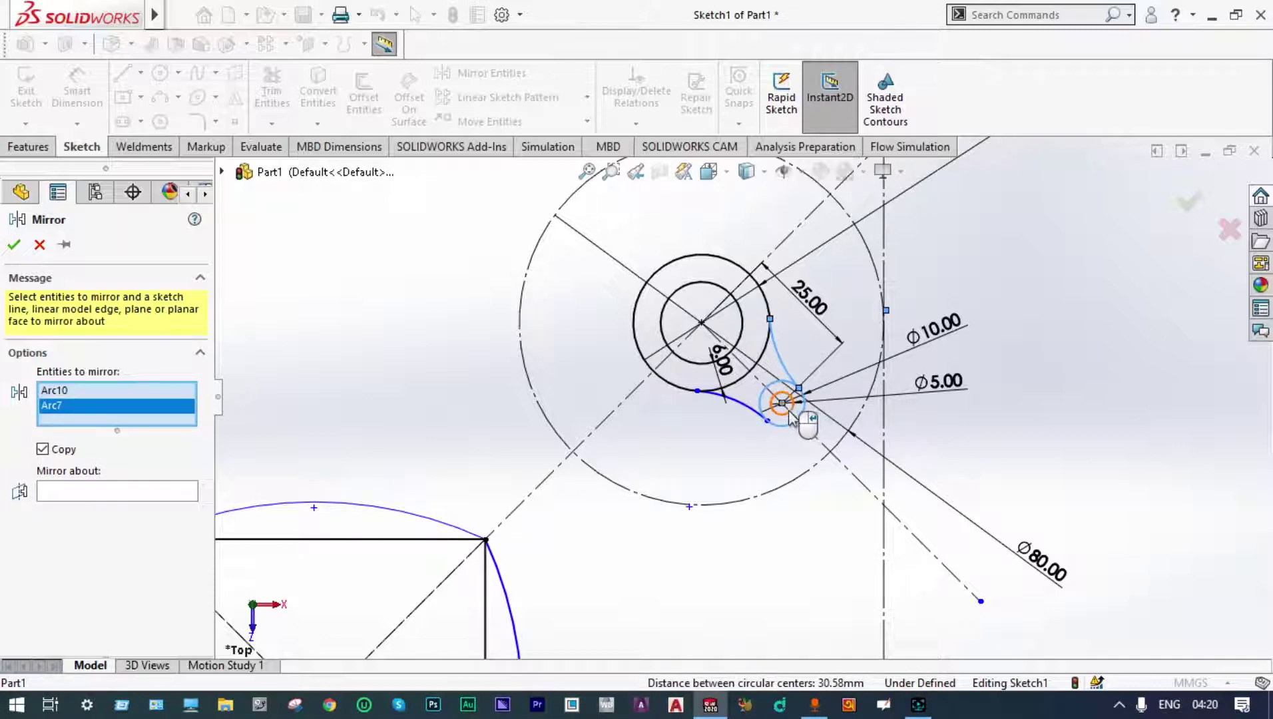
click(755, 414)
click(749, 409)
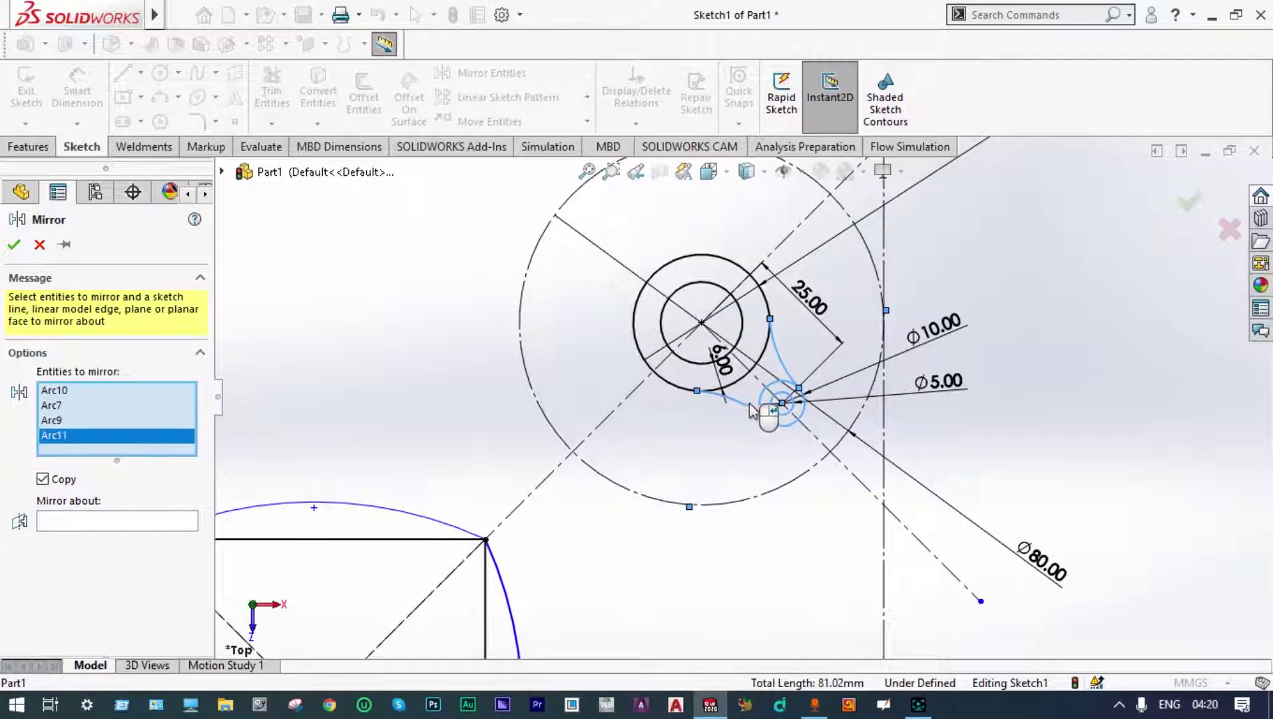
click(167, 527)
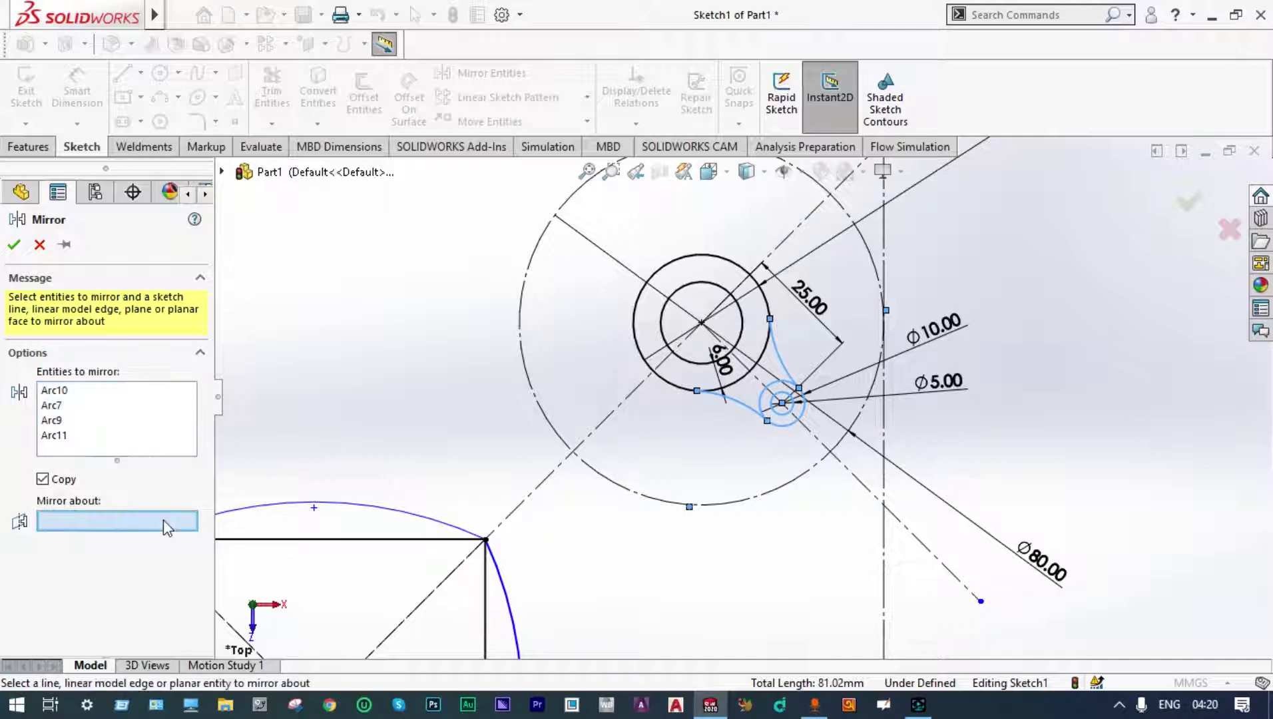
click(601, 439)
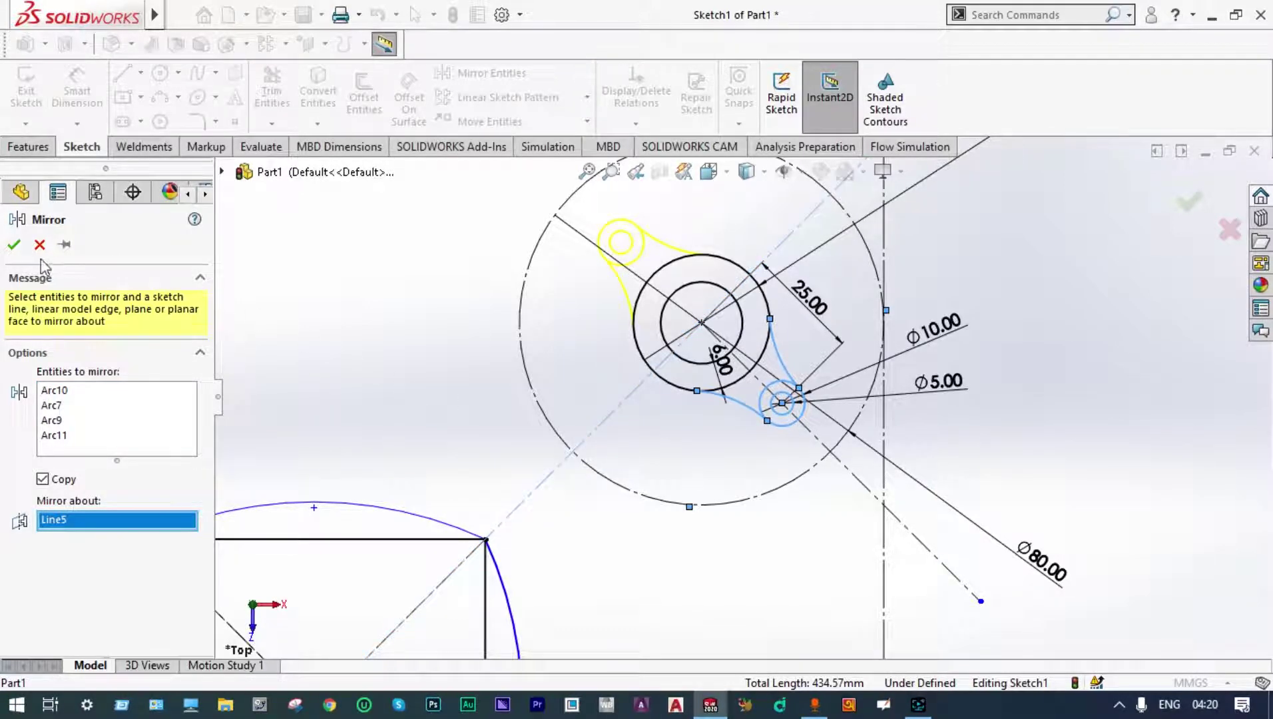
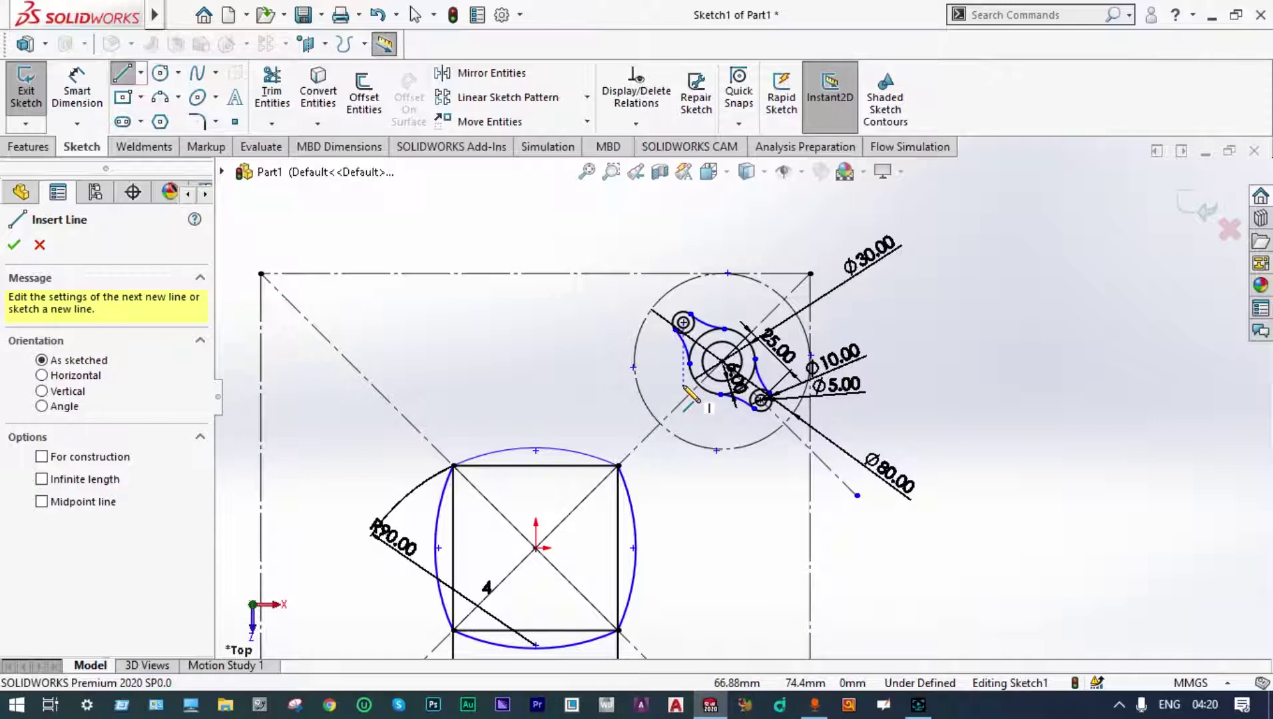
- Sketch a sloping line above the diagonal, from near the 30 mm circle towards the arc over the central square
click(683, 385)
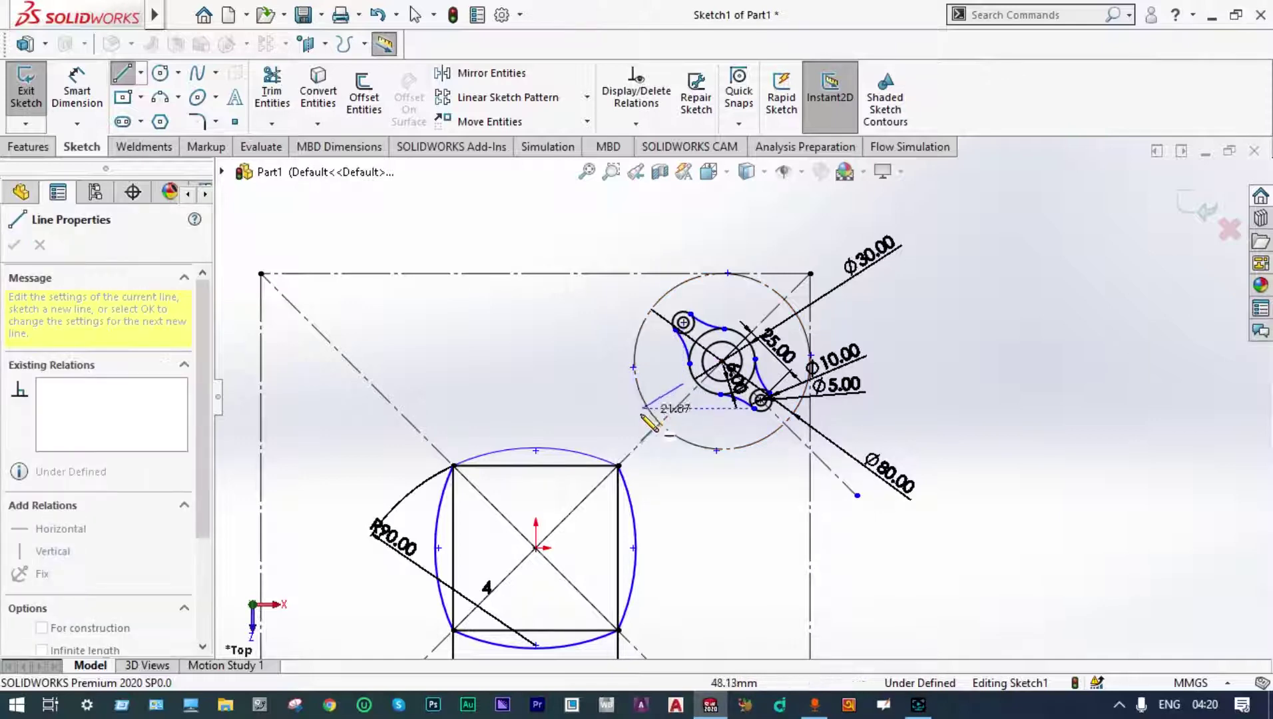
click(601, 443)
key(Escape)
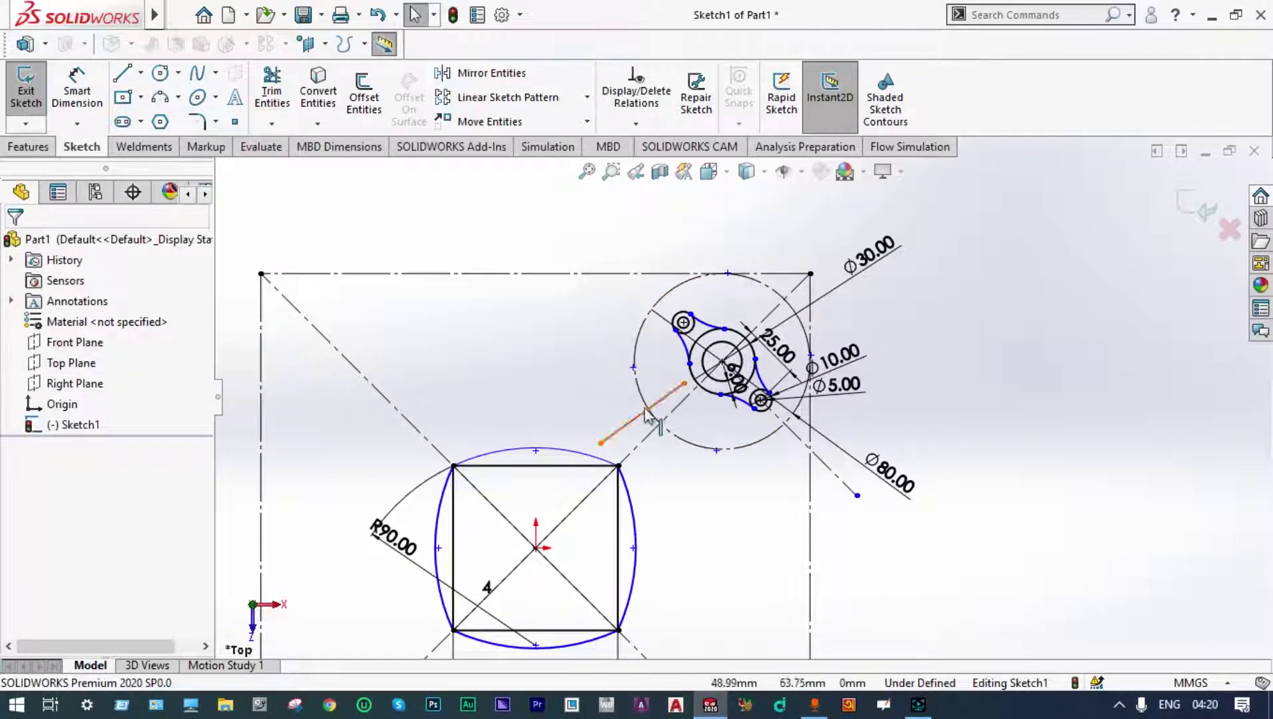
- Sketch a three-point arc of about 4.6 mm radius from the sloping line's upper end to the 30 mm circle
scroll(712, 389, down, 3)
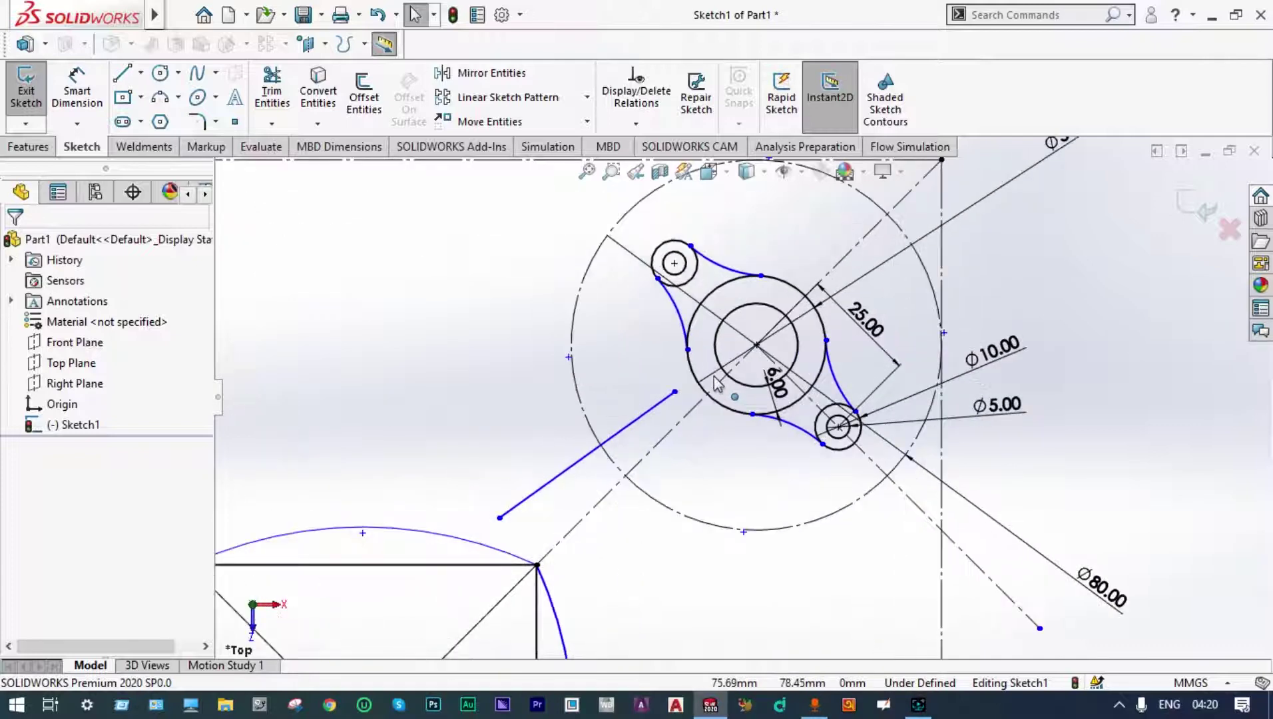
click(162, 100)
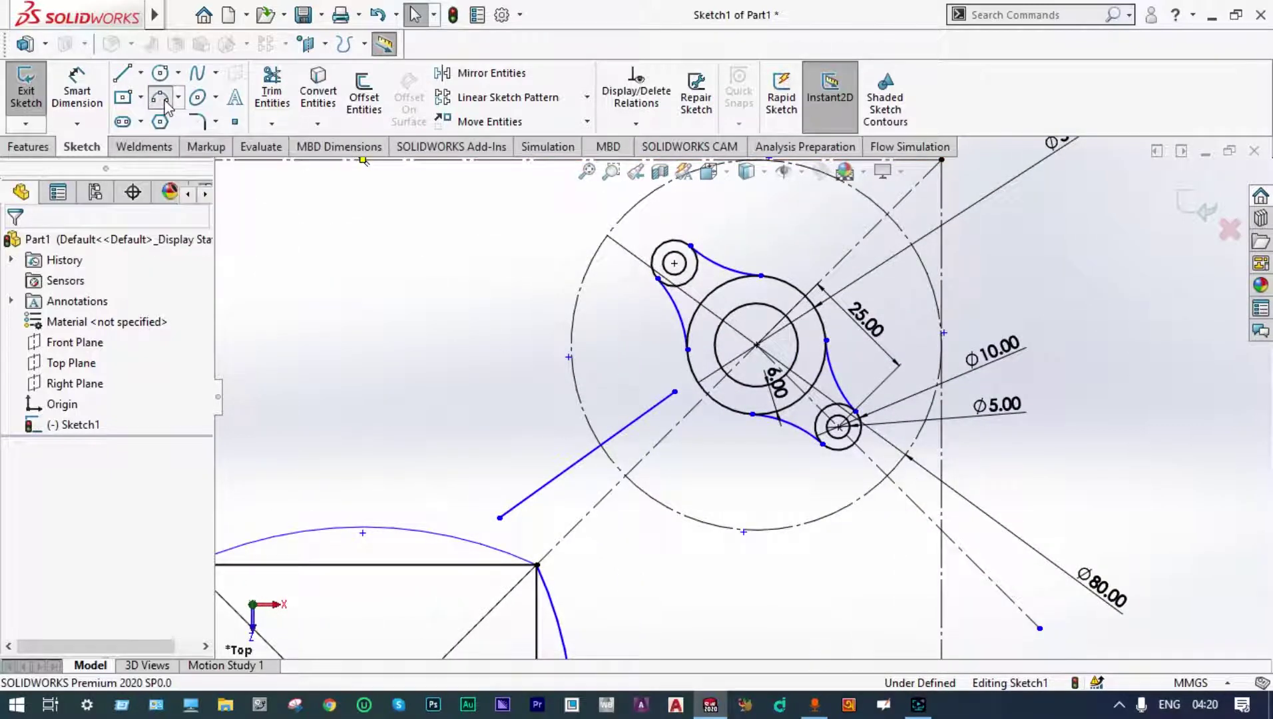
click(674, 391)
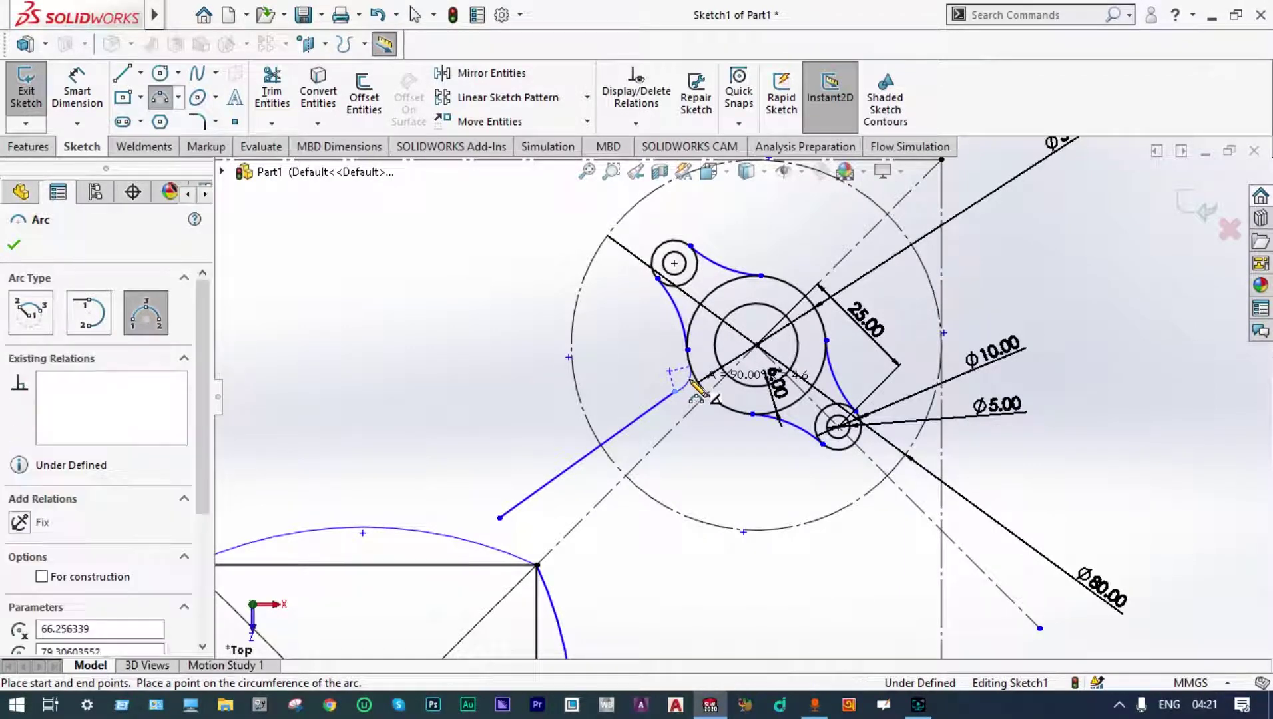
click(687, 386)
key(Escape)
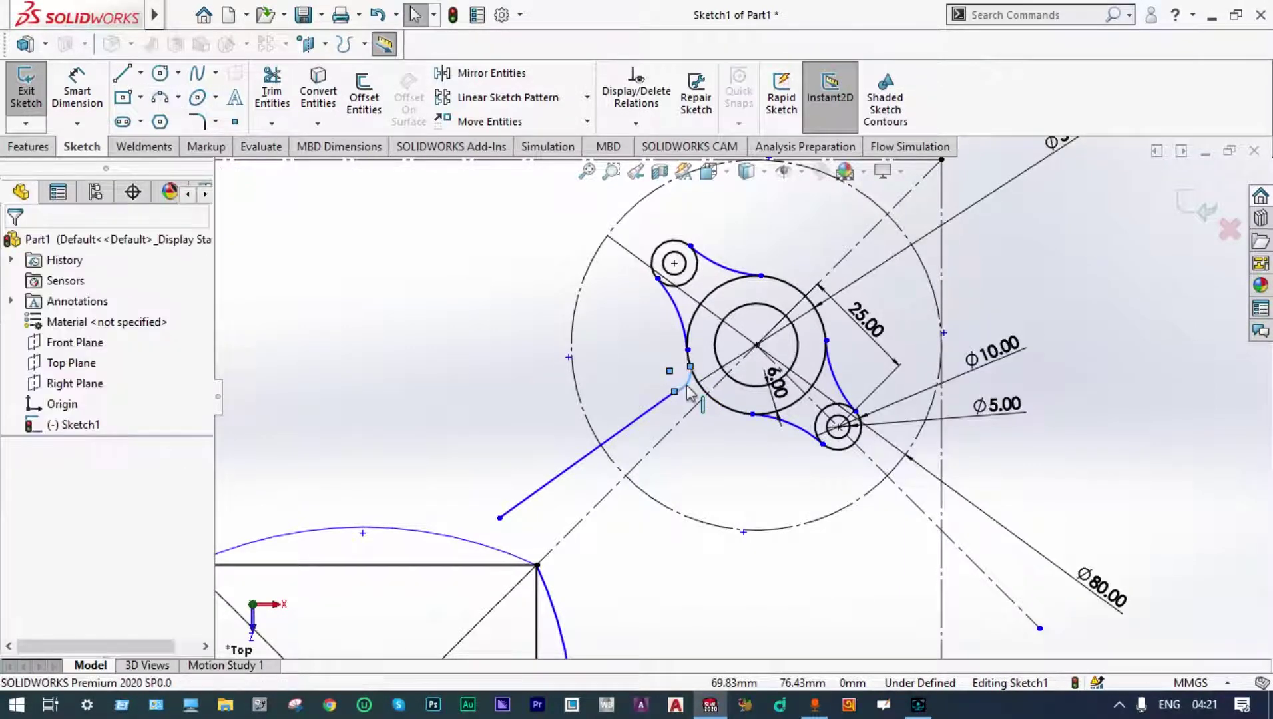
- Sketch a three-point arc from the sloping line's lower end to the arc above the central square
key(Return)
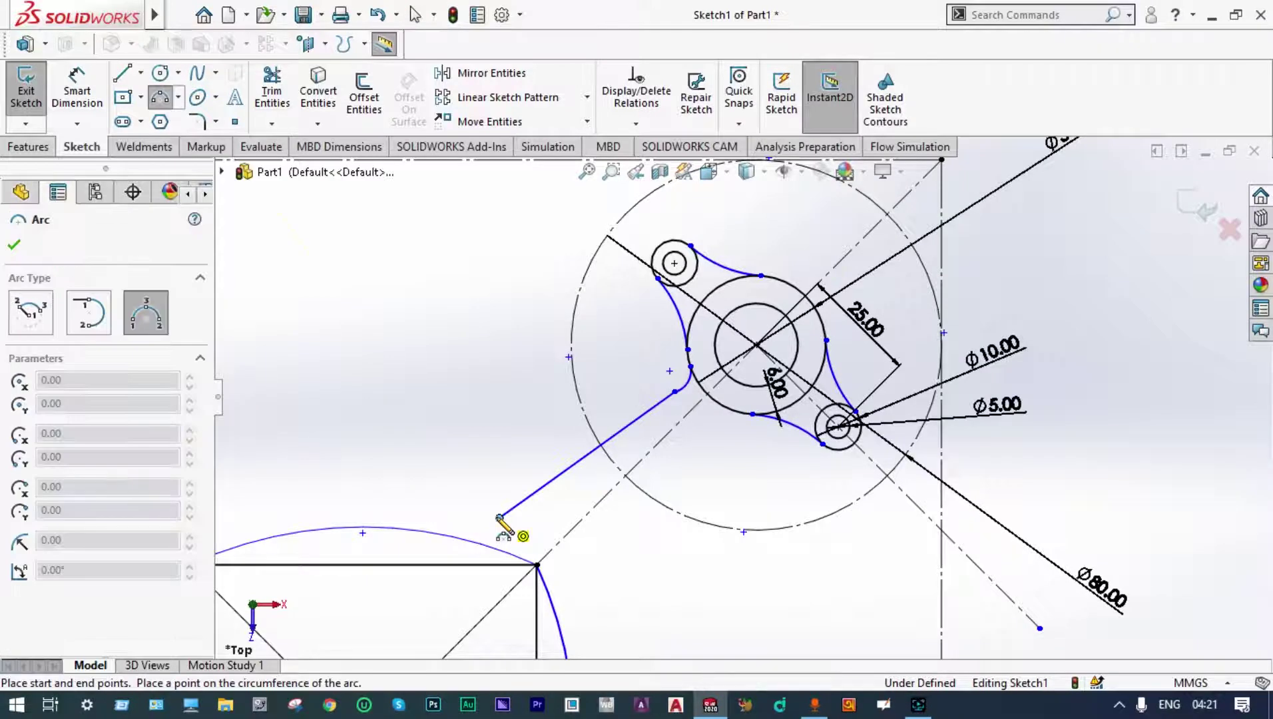
click(499, 518)
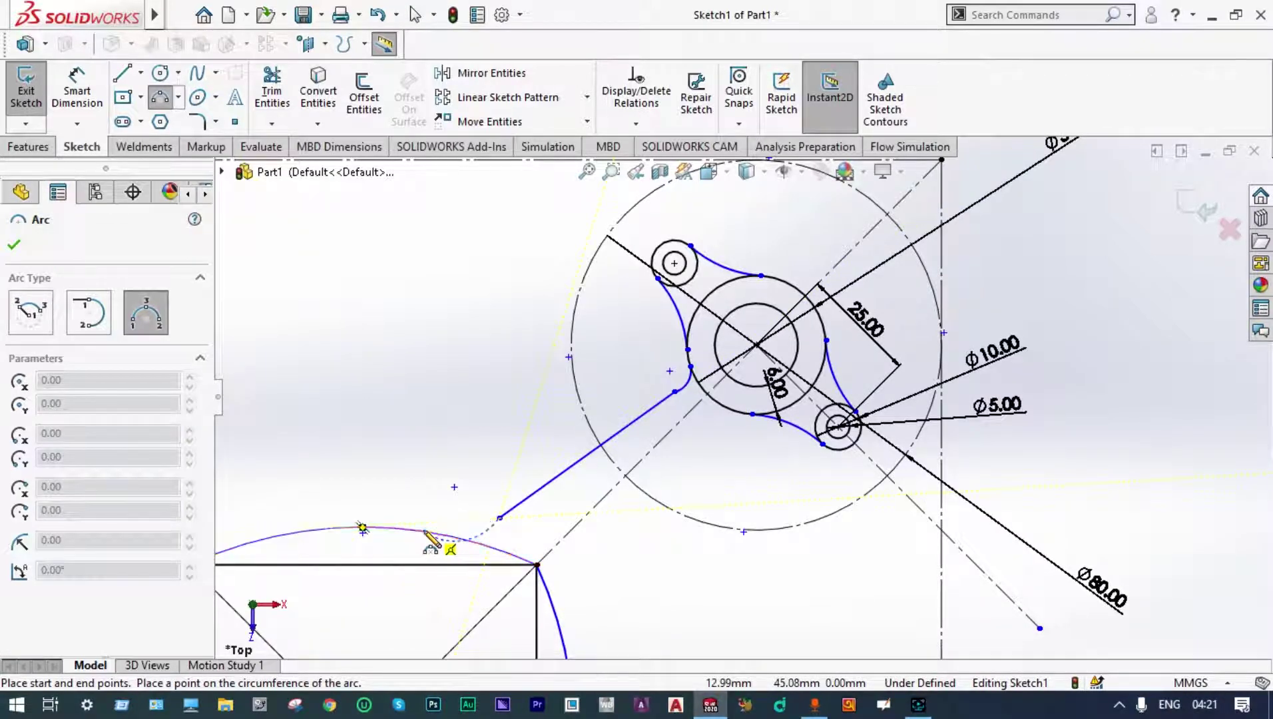
click(423, 530)
click(484, 532)
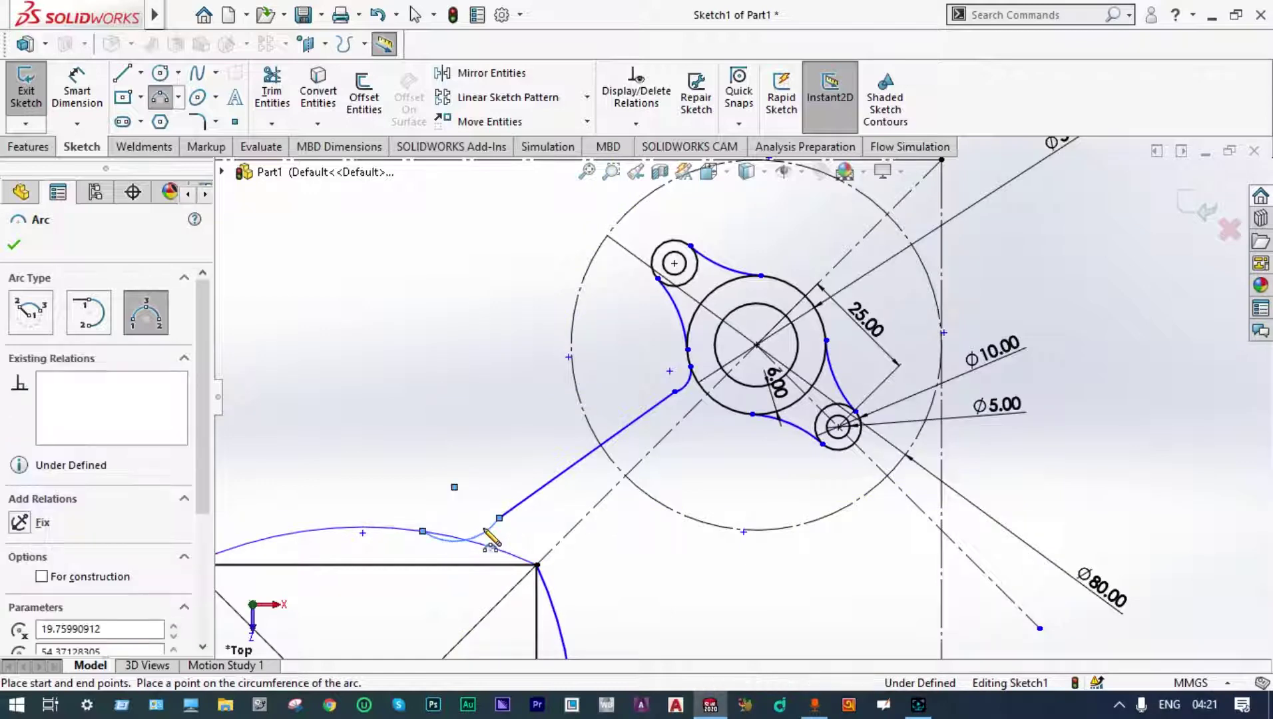
- Add a tangent relation between the sloping line and the small arc joining it to the 30 mm circle
key(Escape)
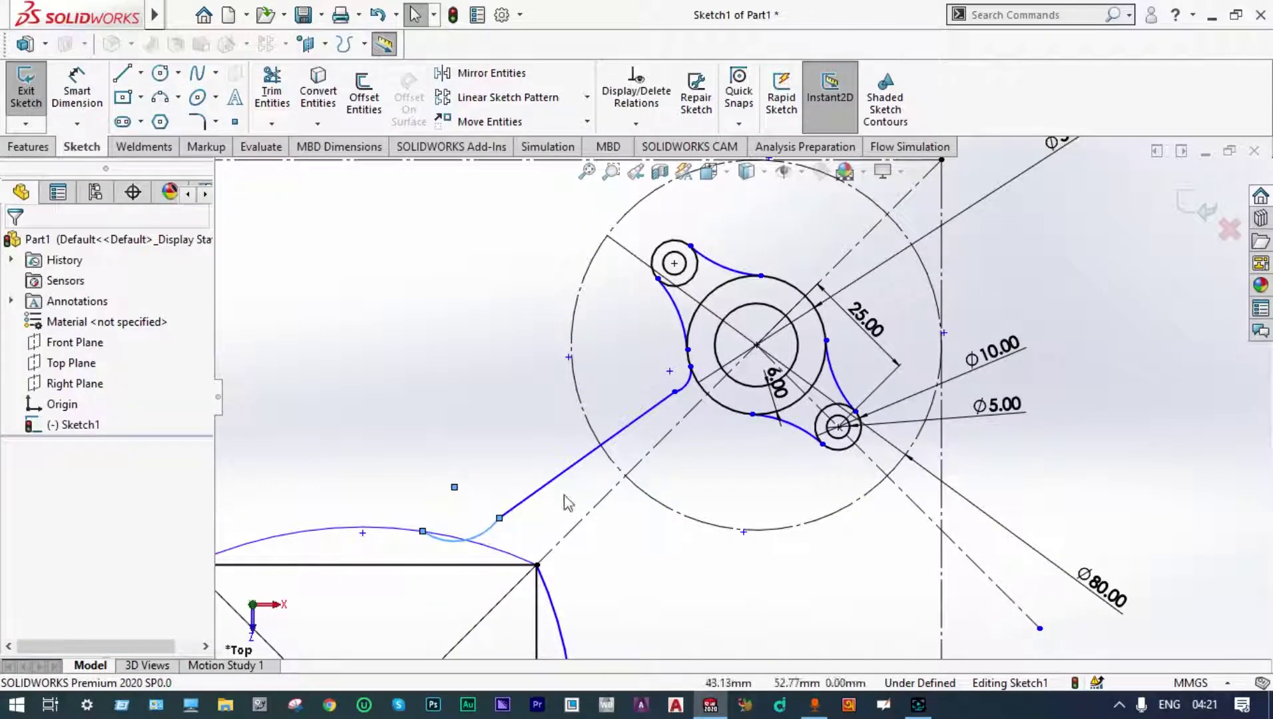
scroll(716, 389, down, 4)
scroll(716, 390, down, 2)
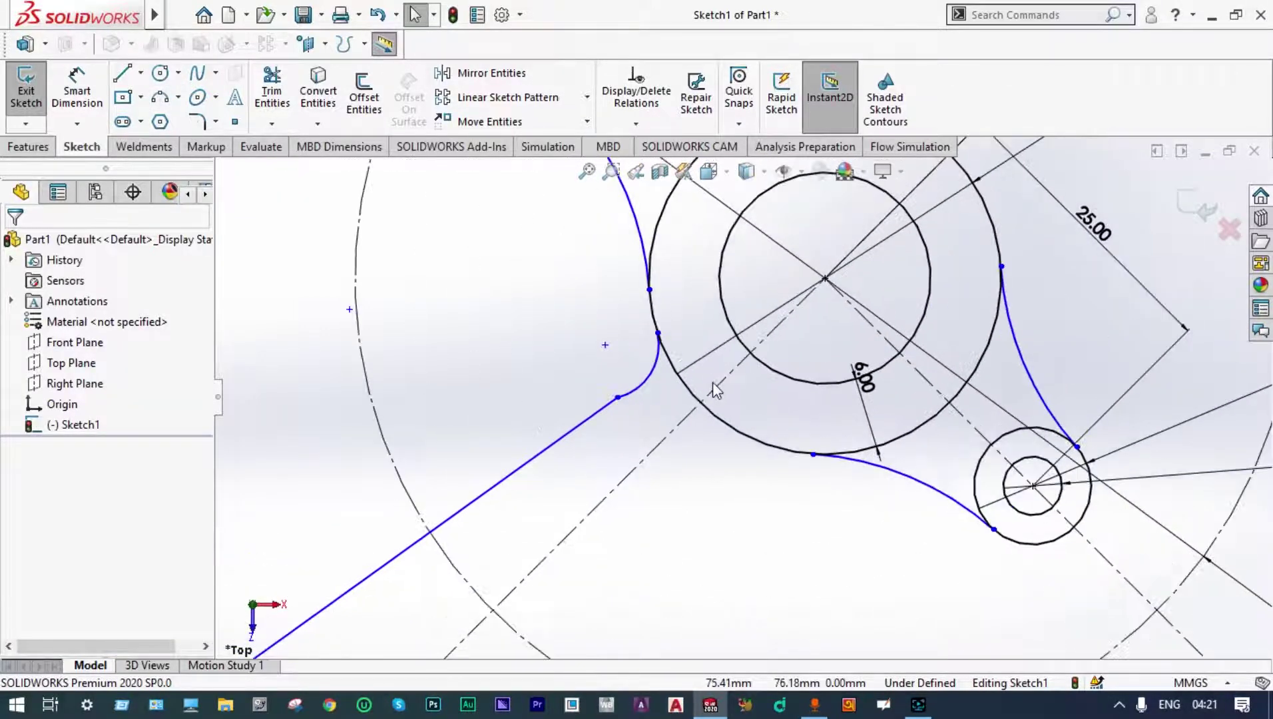
scroll(694, 391, down, 3)
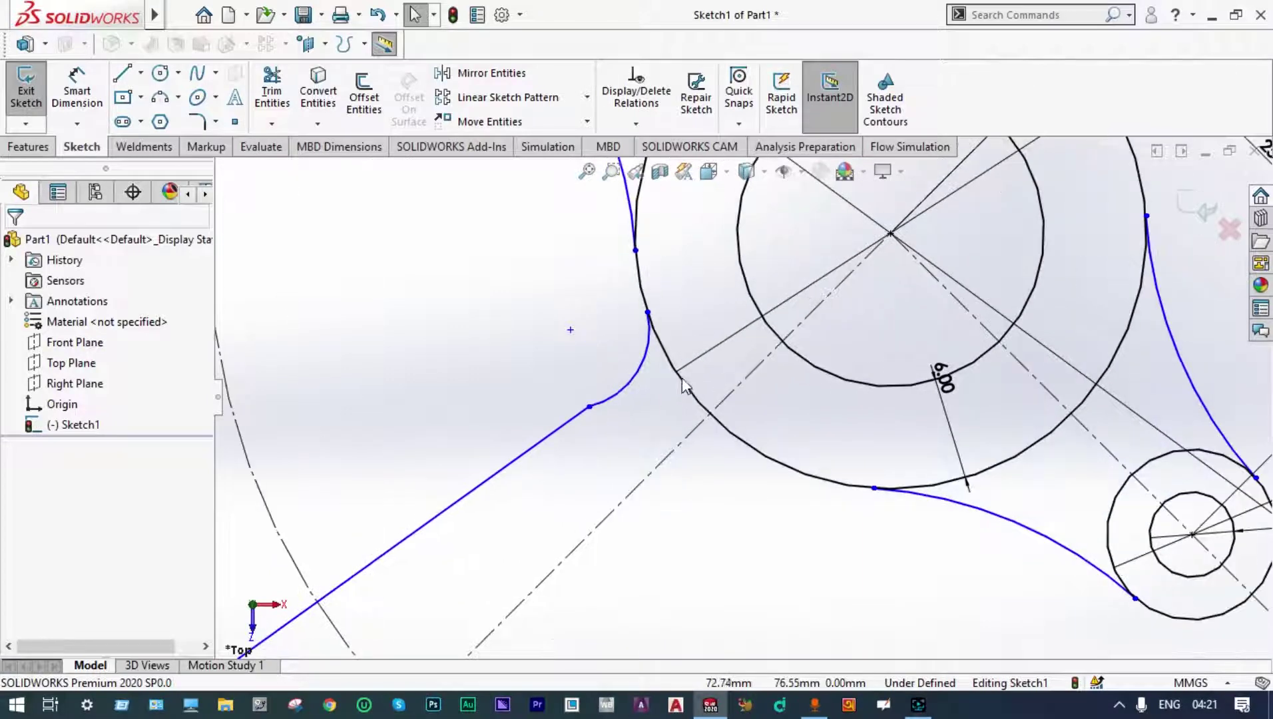
click(626, 392)
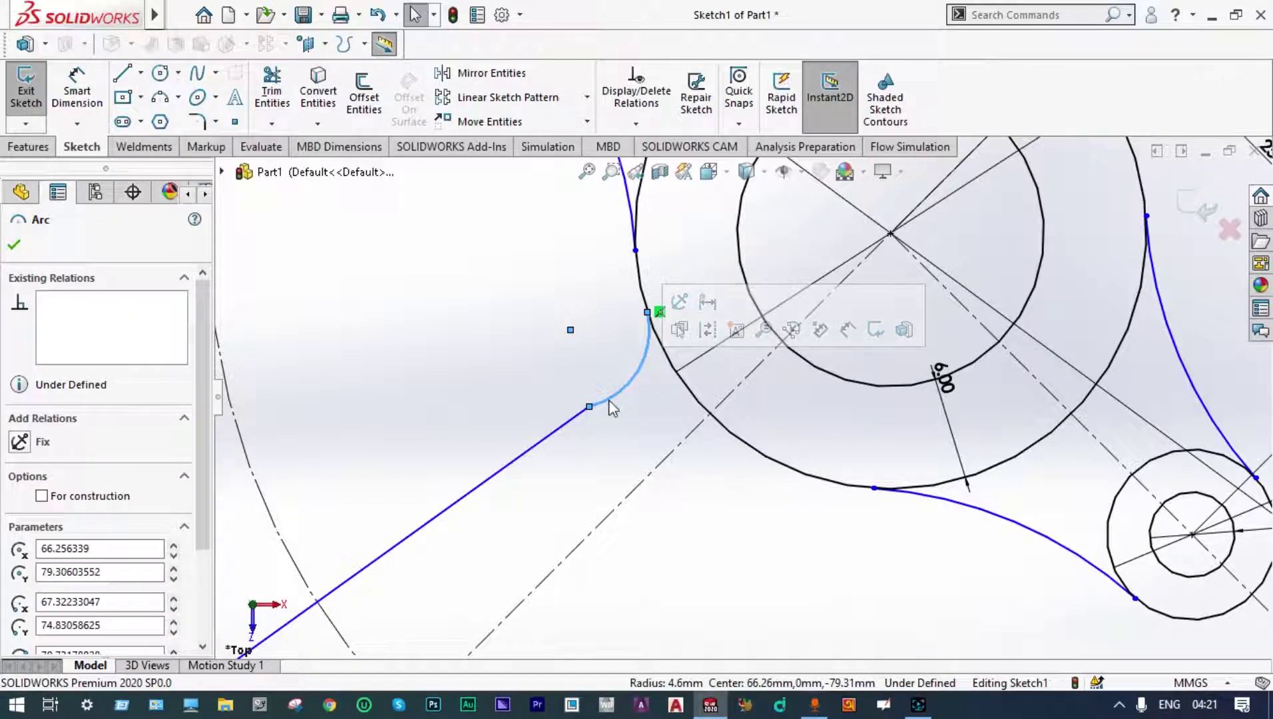
ctrl+click(573, 418)
click(20, 548)
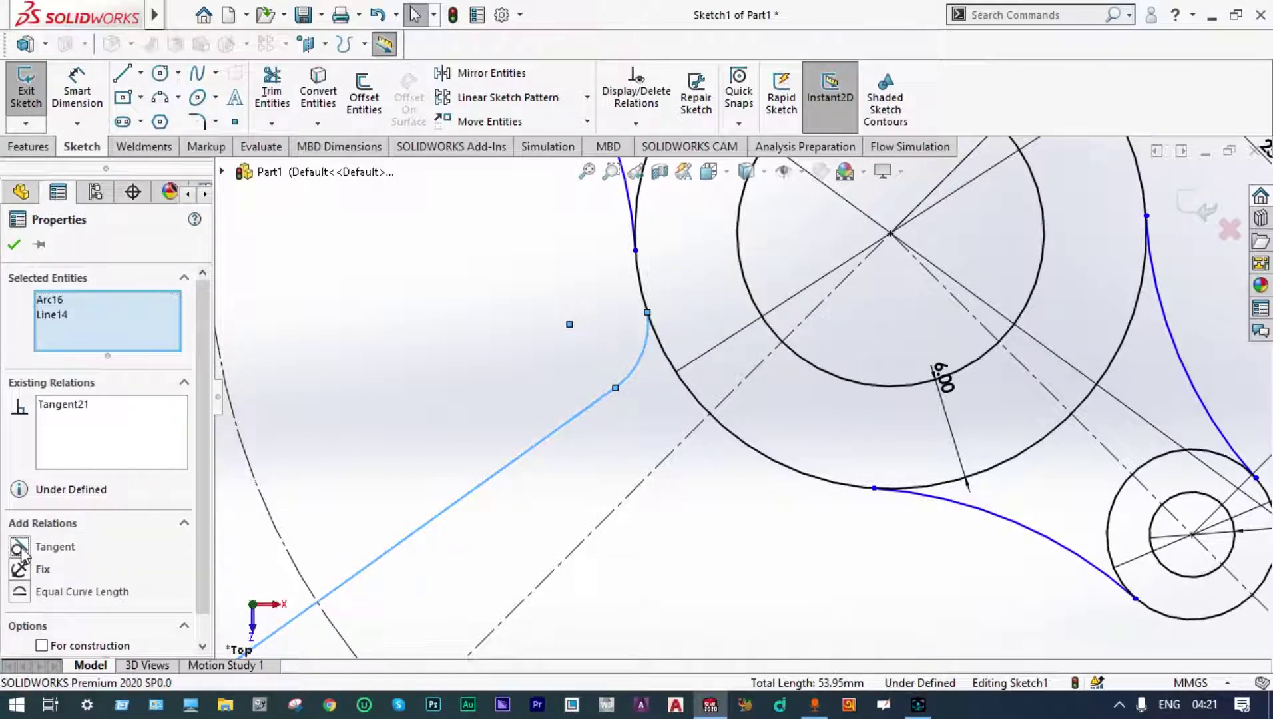
click(14, 248)
- Make the small upper arc tangent to the 30 mm circle
click(638, 364)
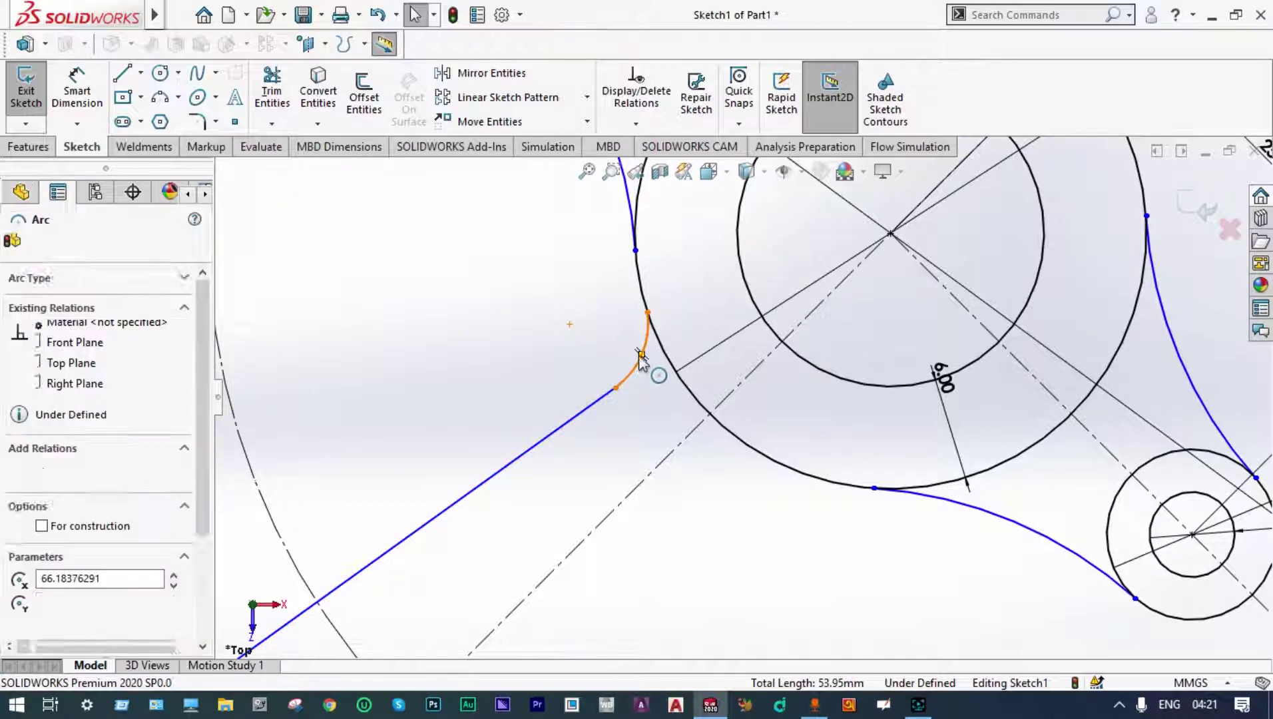
ctrl+click(636, 275)
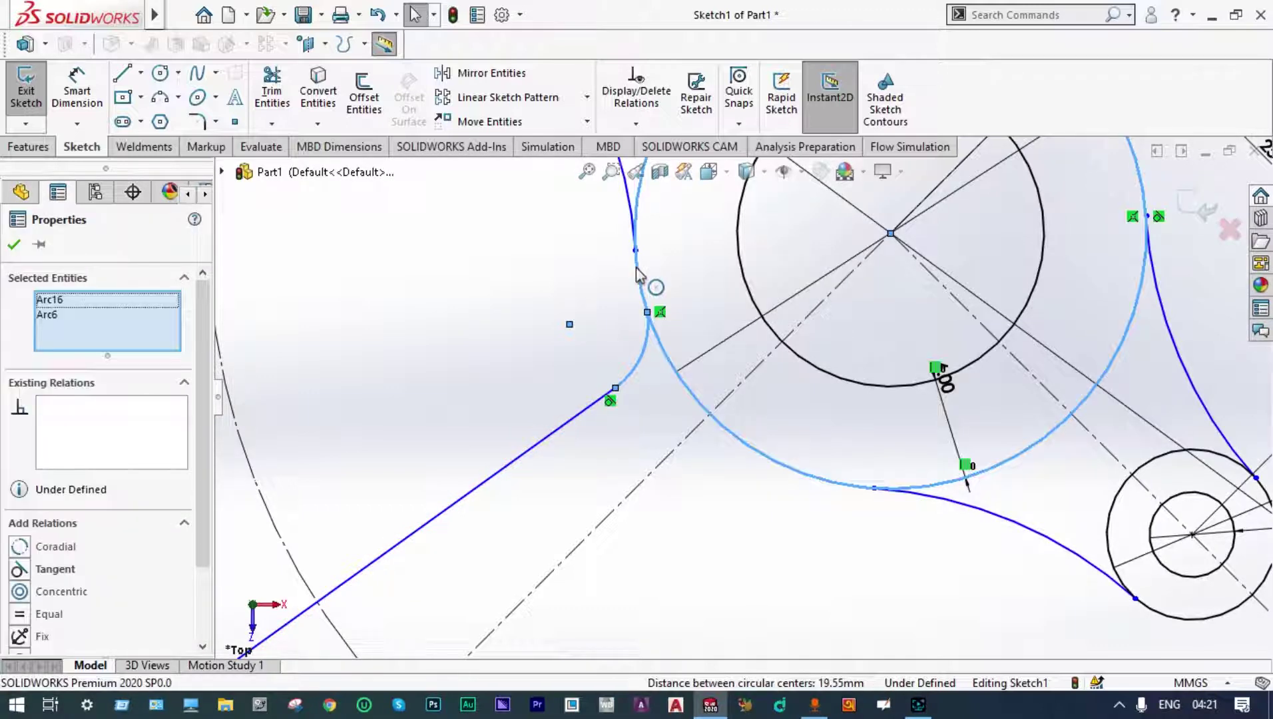
click(20, 570)
click(14, 244)
- Make the arc at the sloping line's lower end tangent to both the line and the arc above the central square
scroll(412, 490, up, 5)
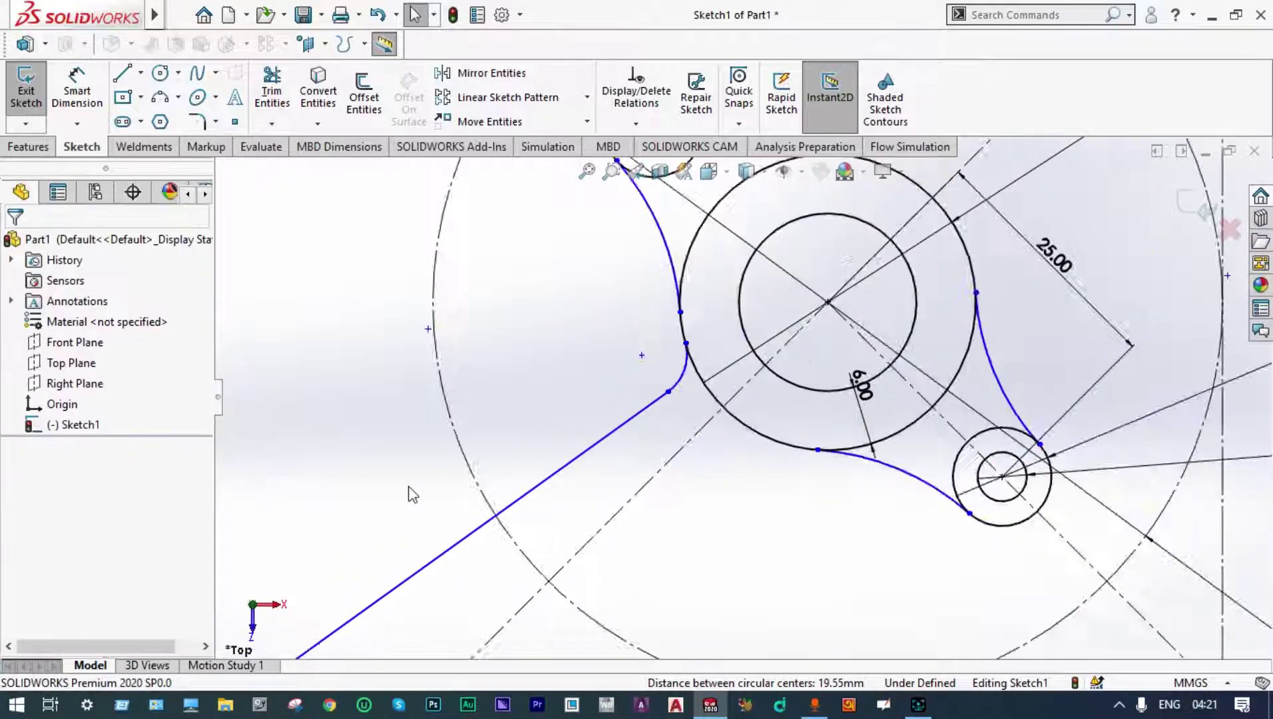
scroll(488, 554, down, 3)
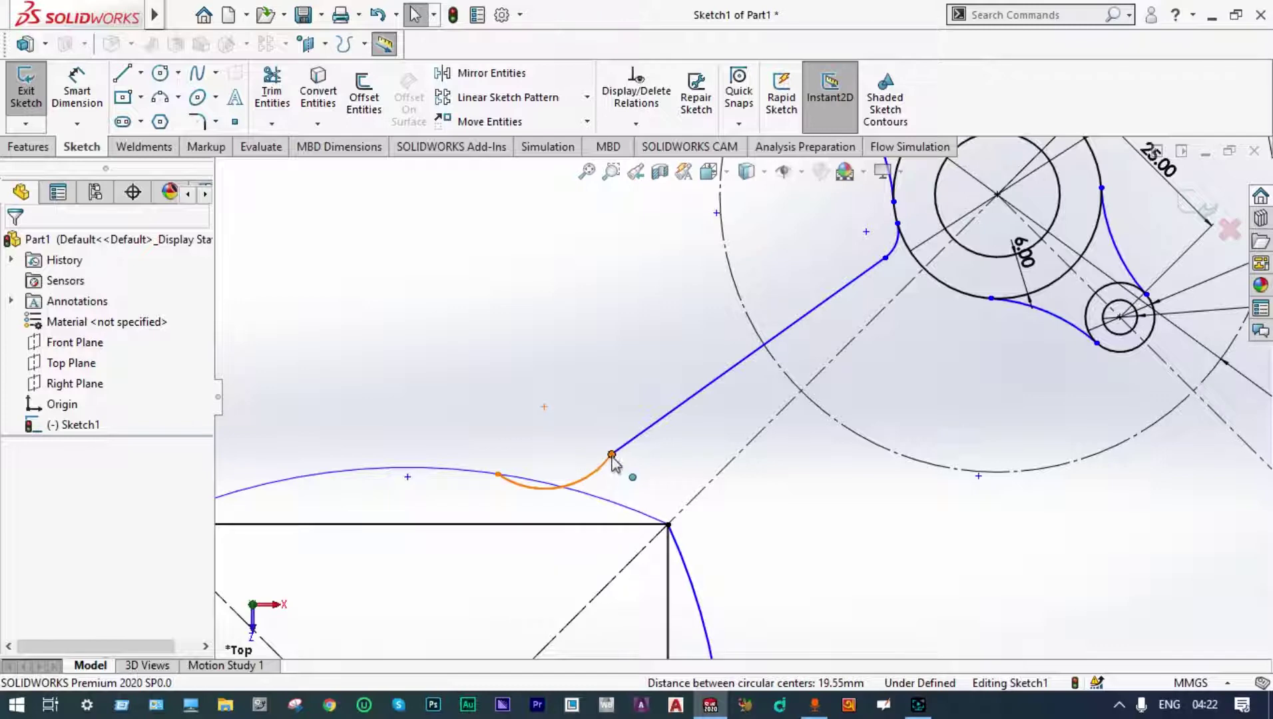
drag(599, 469, 575, 477)
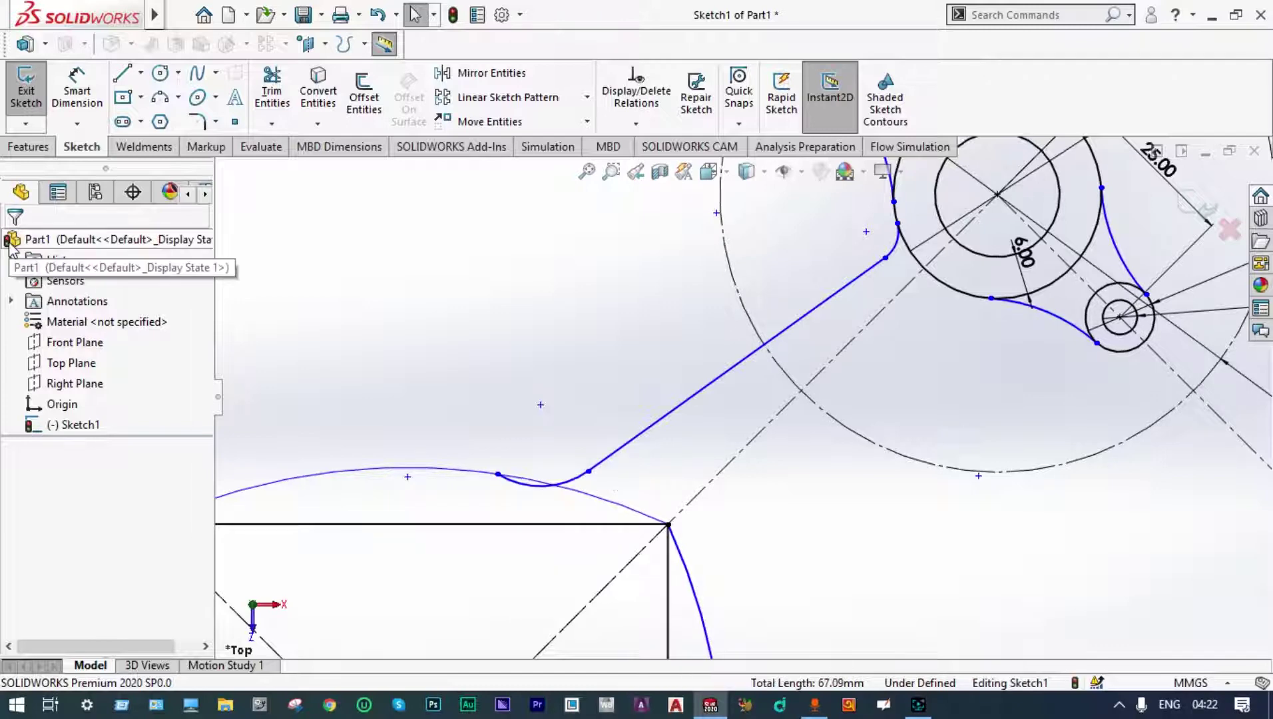
click(569, 489)
ctrl+click(471, 470)
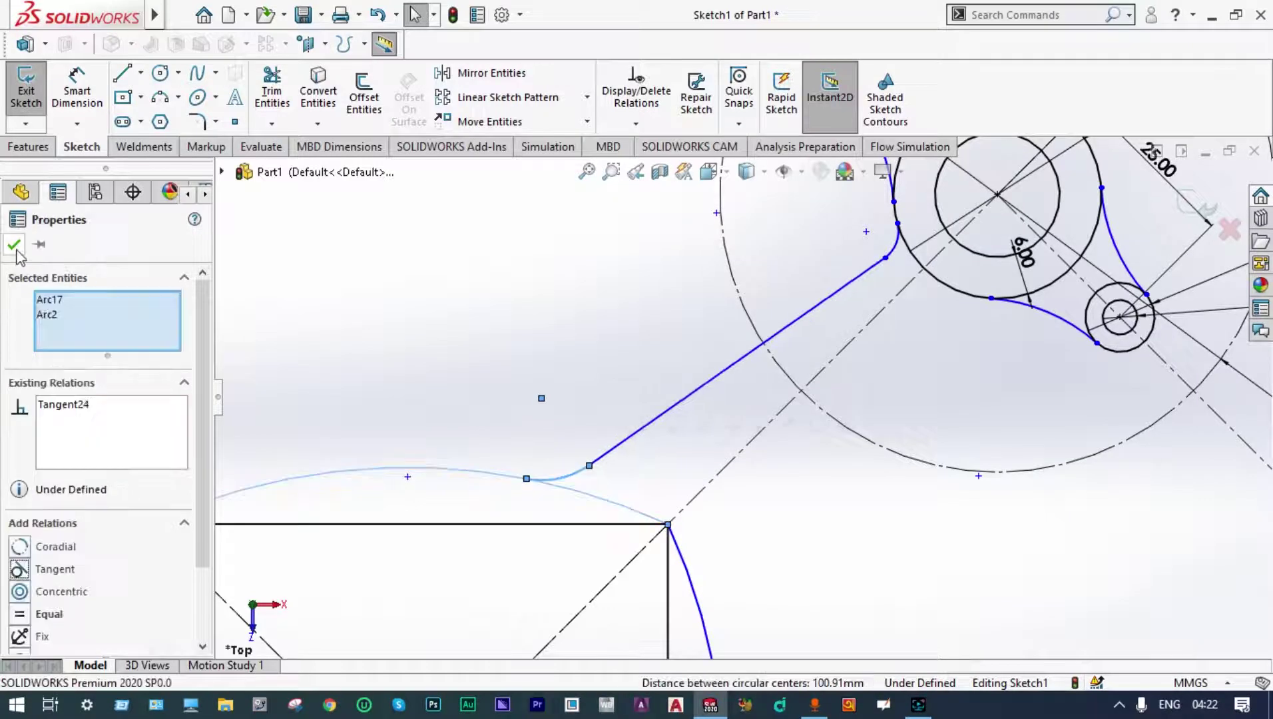
click(14, 245)
- Mirror the sloping line and its two end arcs about the construction diagonal through the 30 mm circle
scroll(743, 468, up, 5)
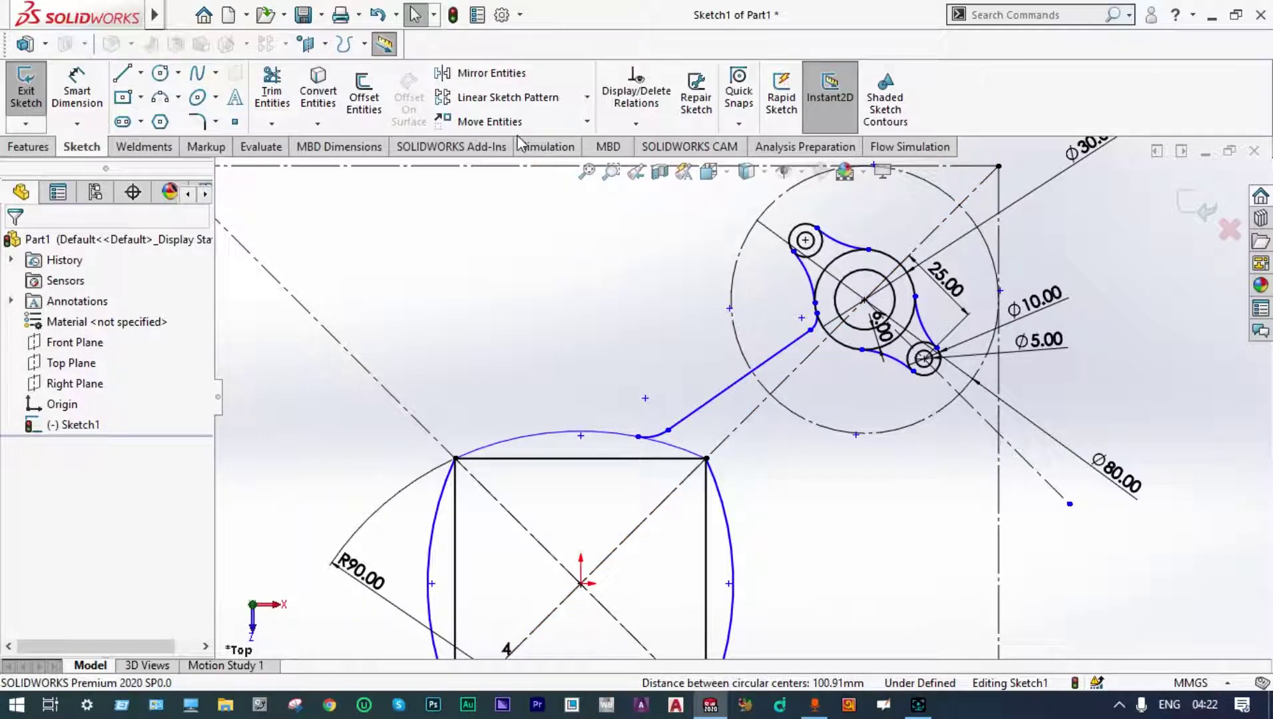
click(491, 73)
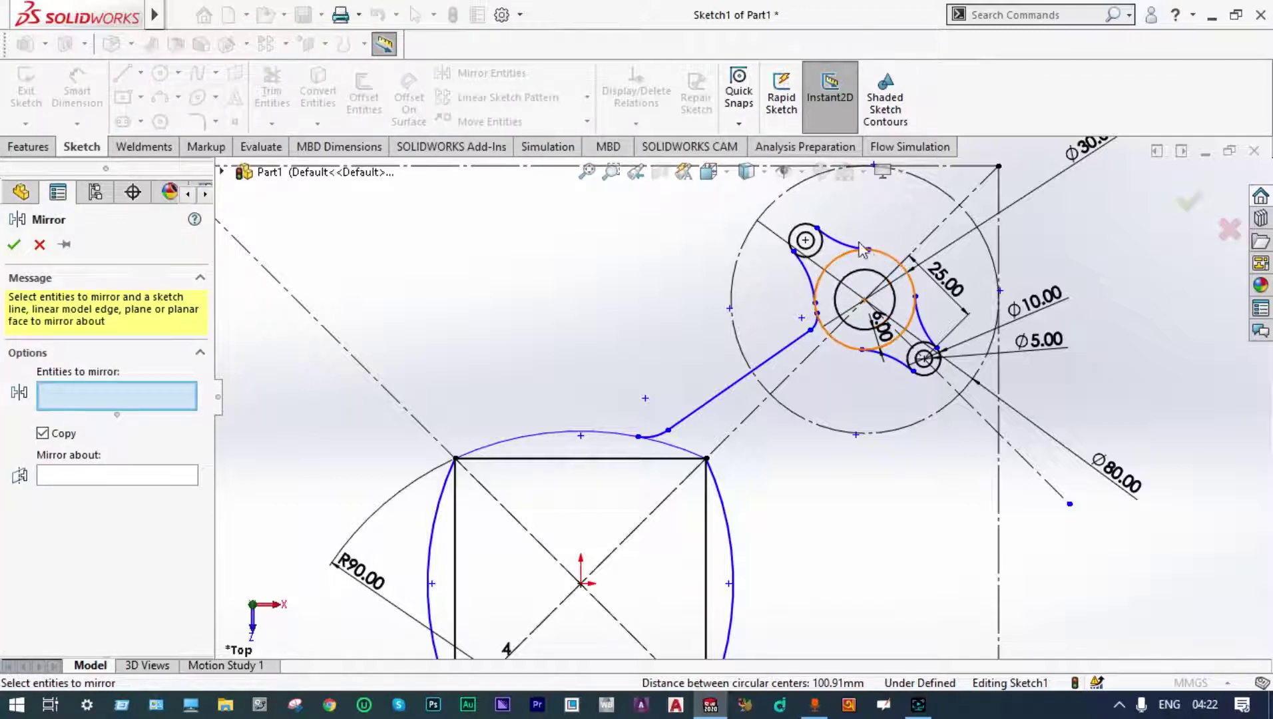
click(812, 322)
scroll(813, 318, up, 4)
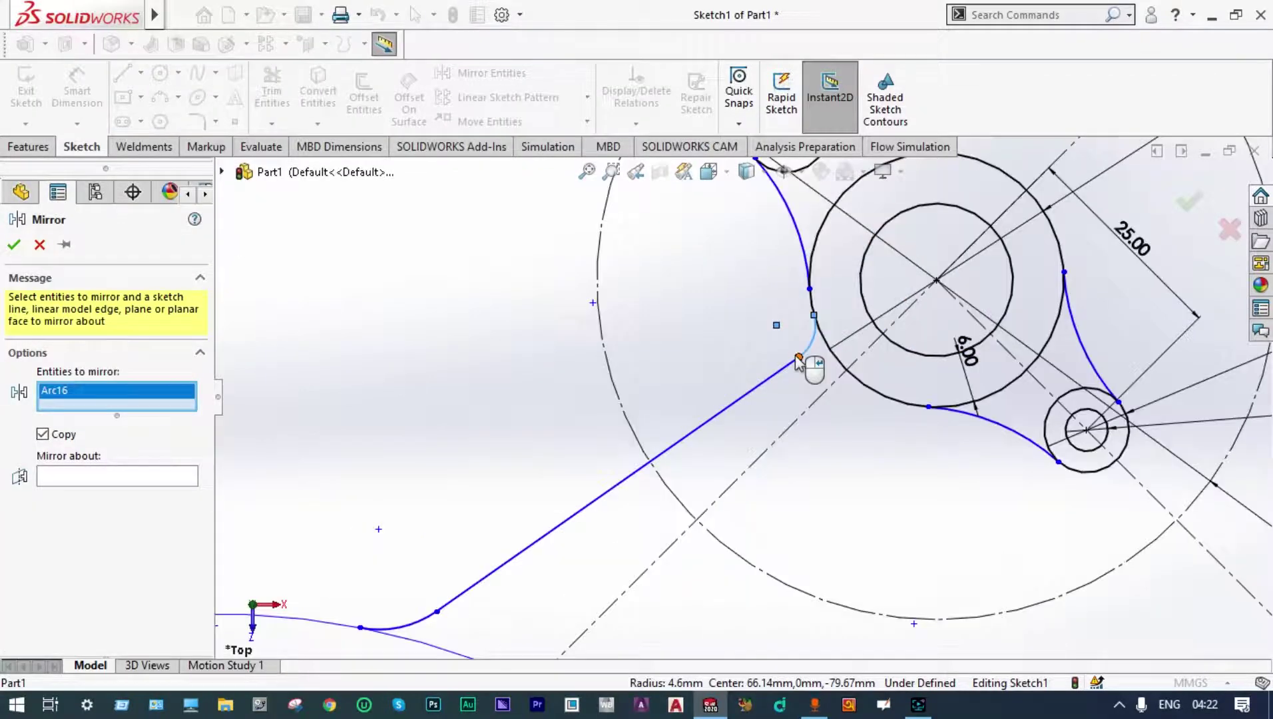
click(750, 397)
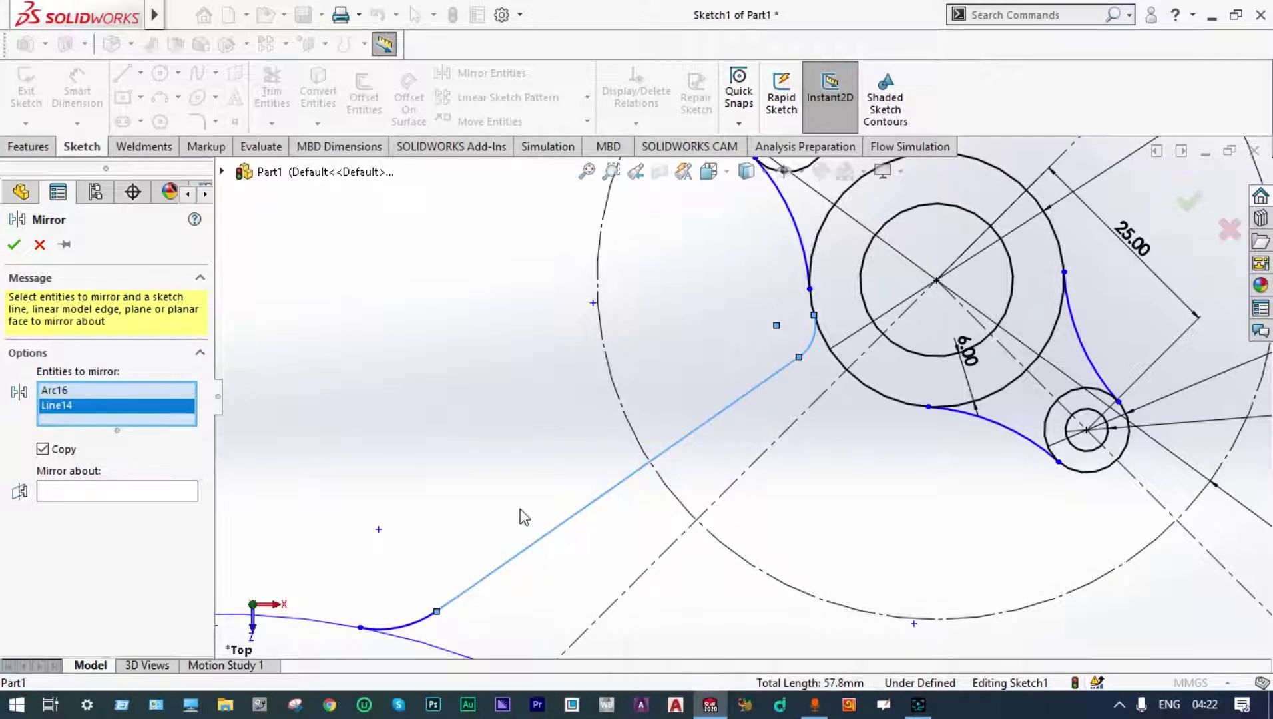
click(415, 627)
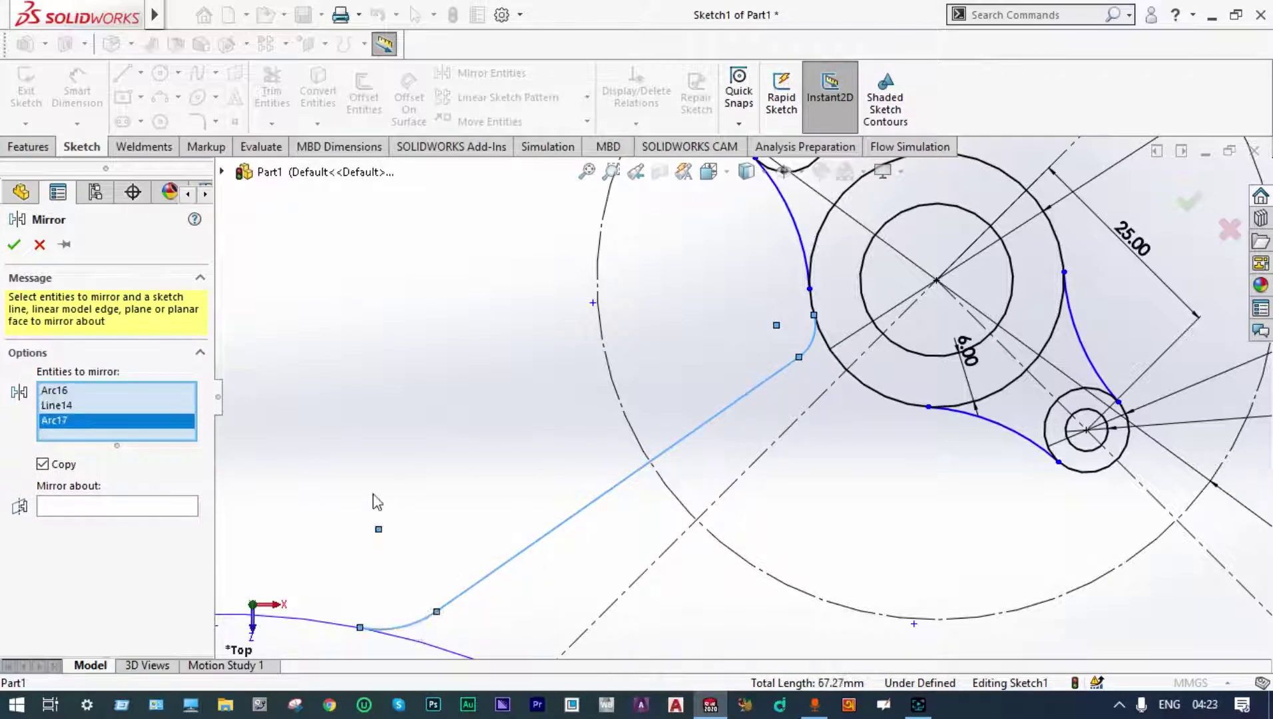
click(168, 507)
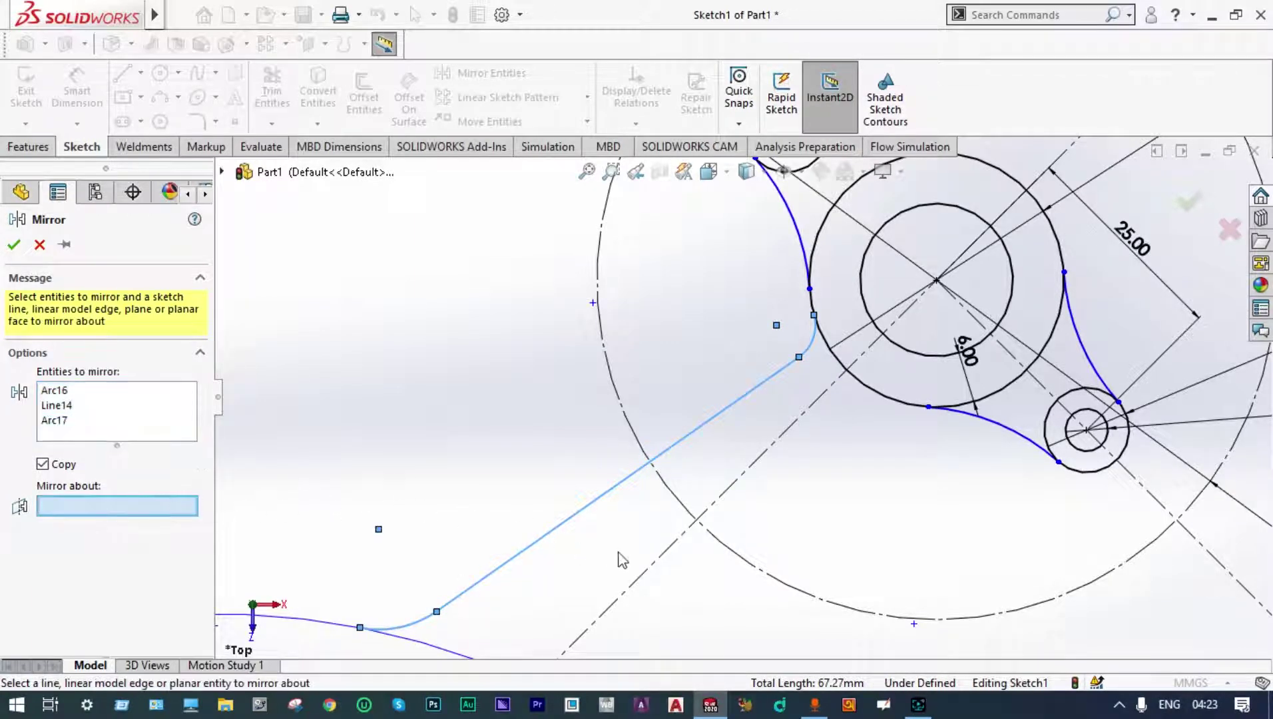
click(642, 572)
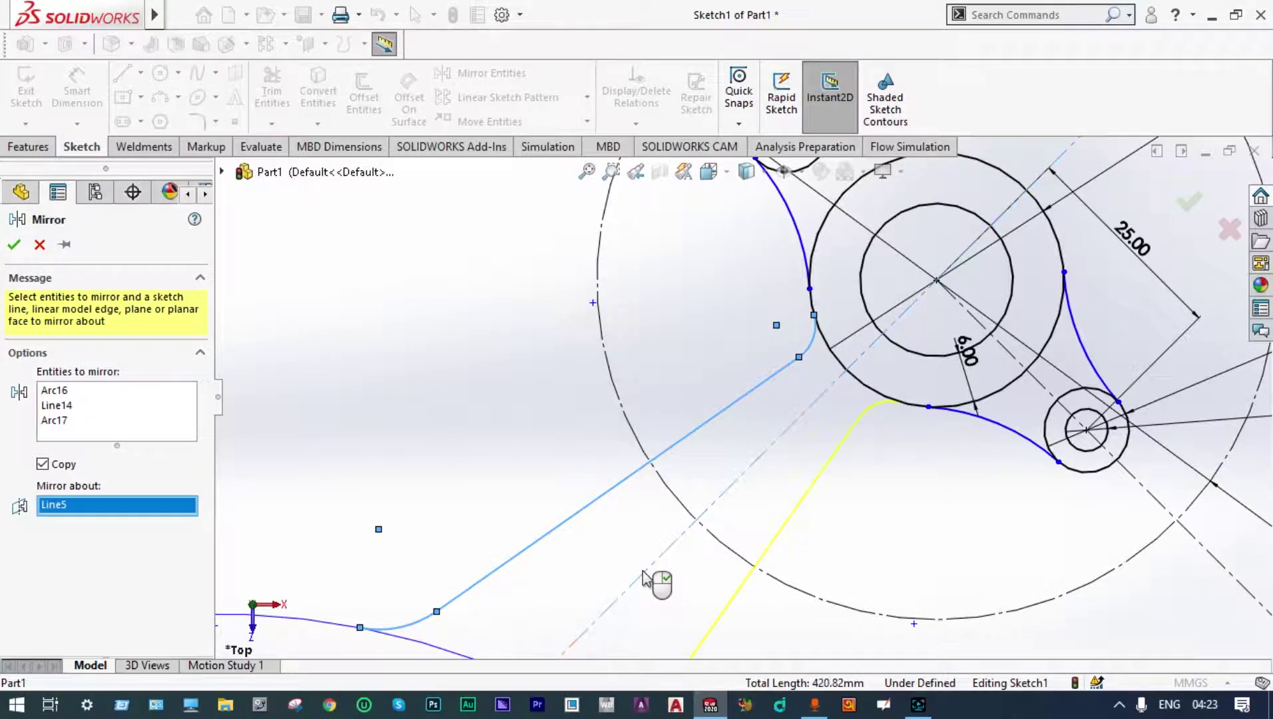
click(14, 245)
key(z)
key(z)
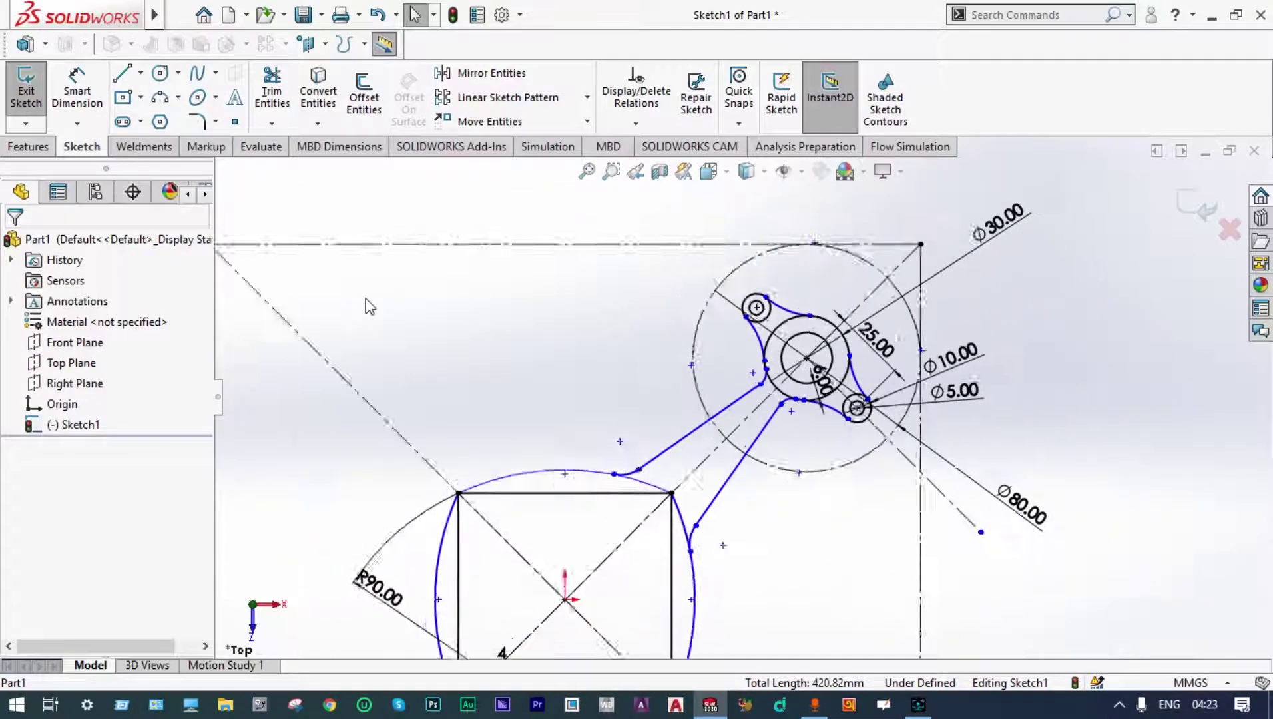
- Set up a circular sketch pattern of 4 instances over 360° about the origin, selecting both arm lines and their arcs at the square
key(z)
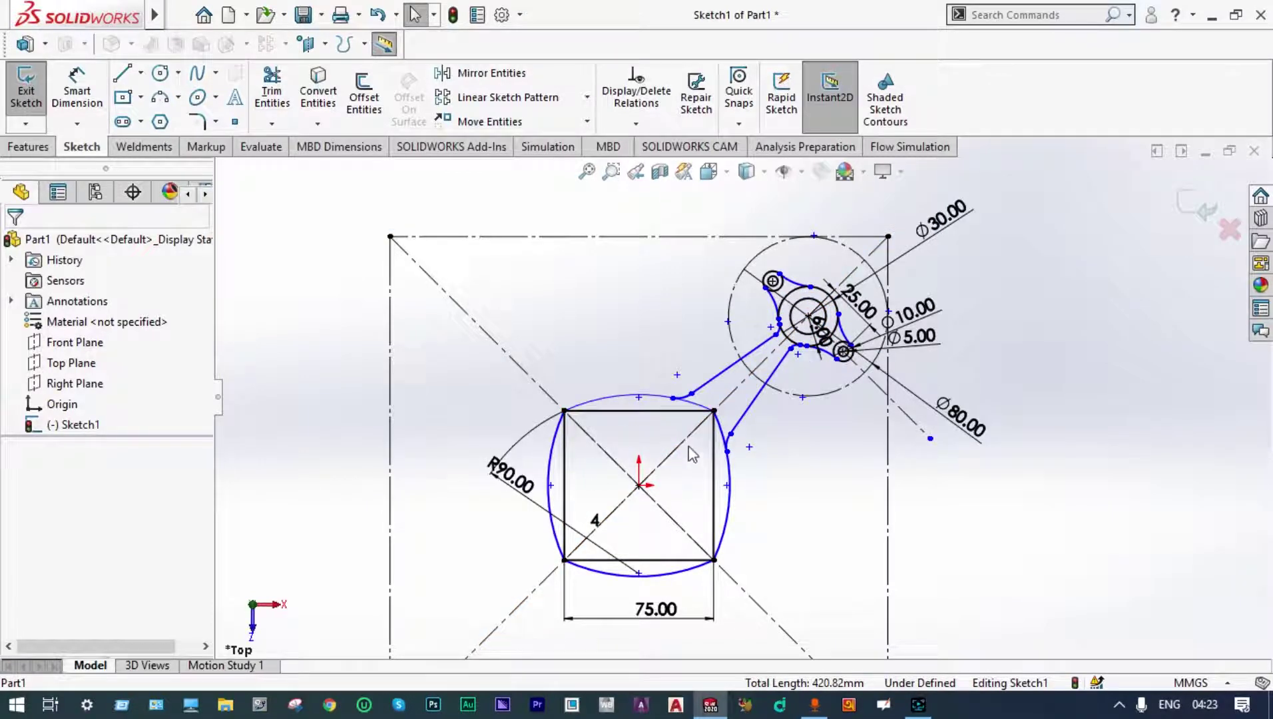
click(587, 98)
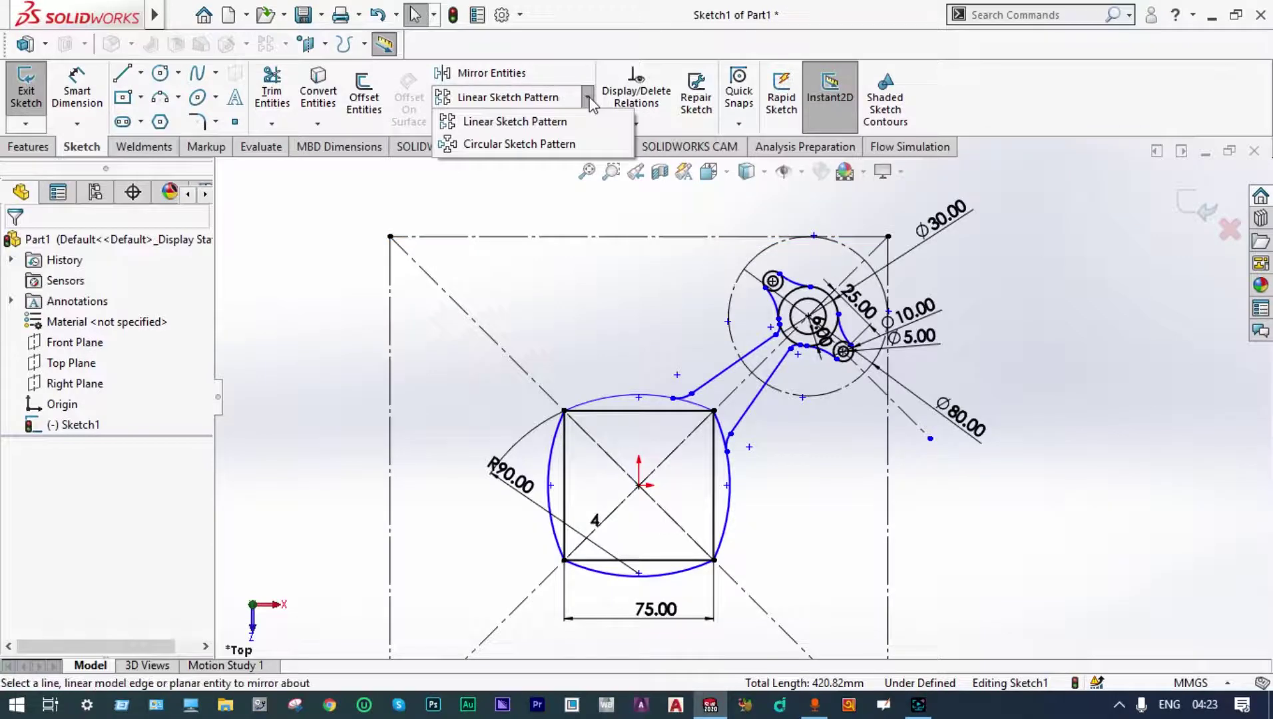
click(561, 145)
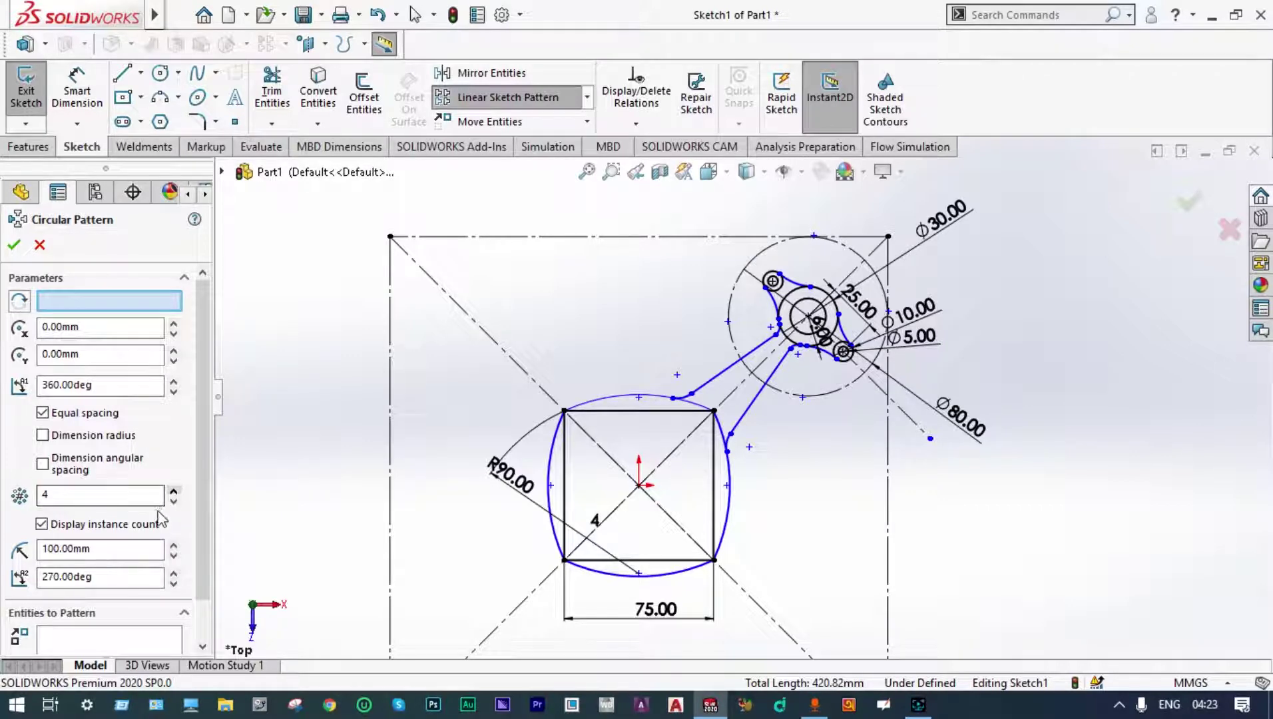
click(124, 642)
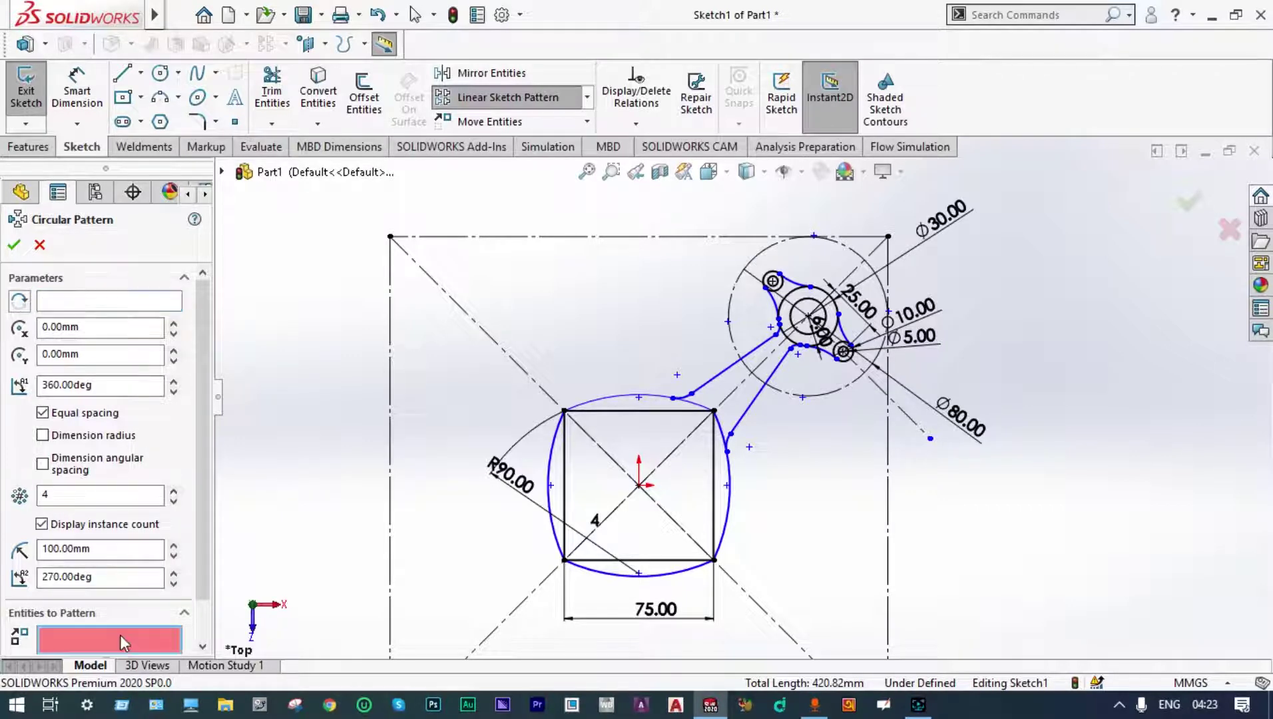
click(749, 407)
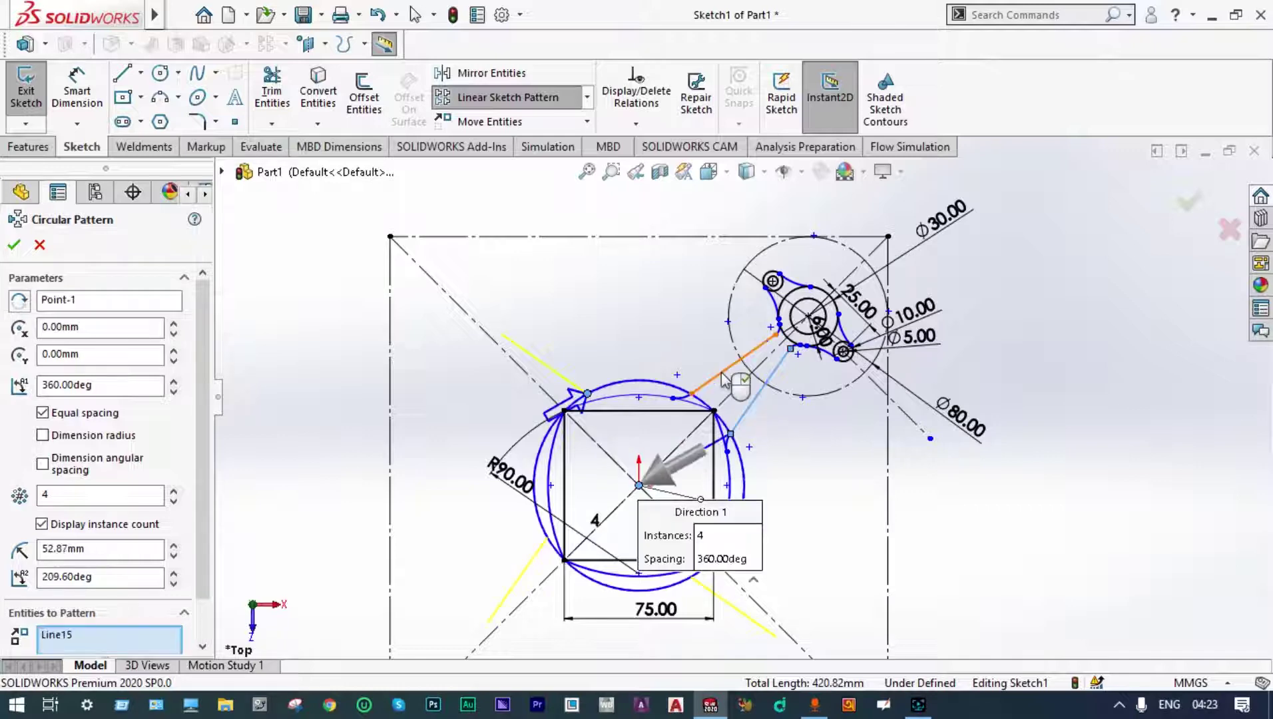
click(722, 375)
scroll(706, 392, down, 5)
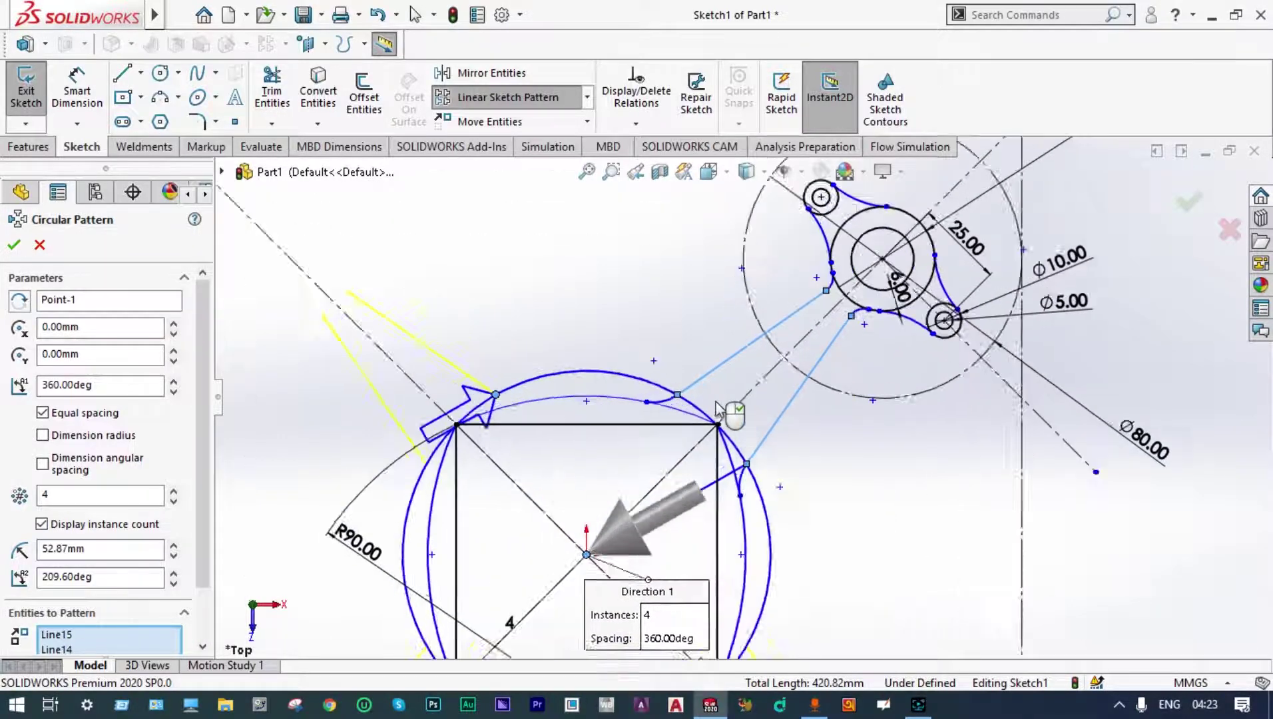
scroll(692, 413, down, 2)
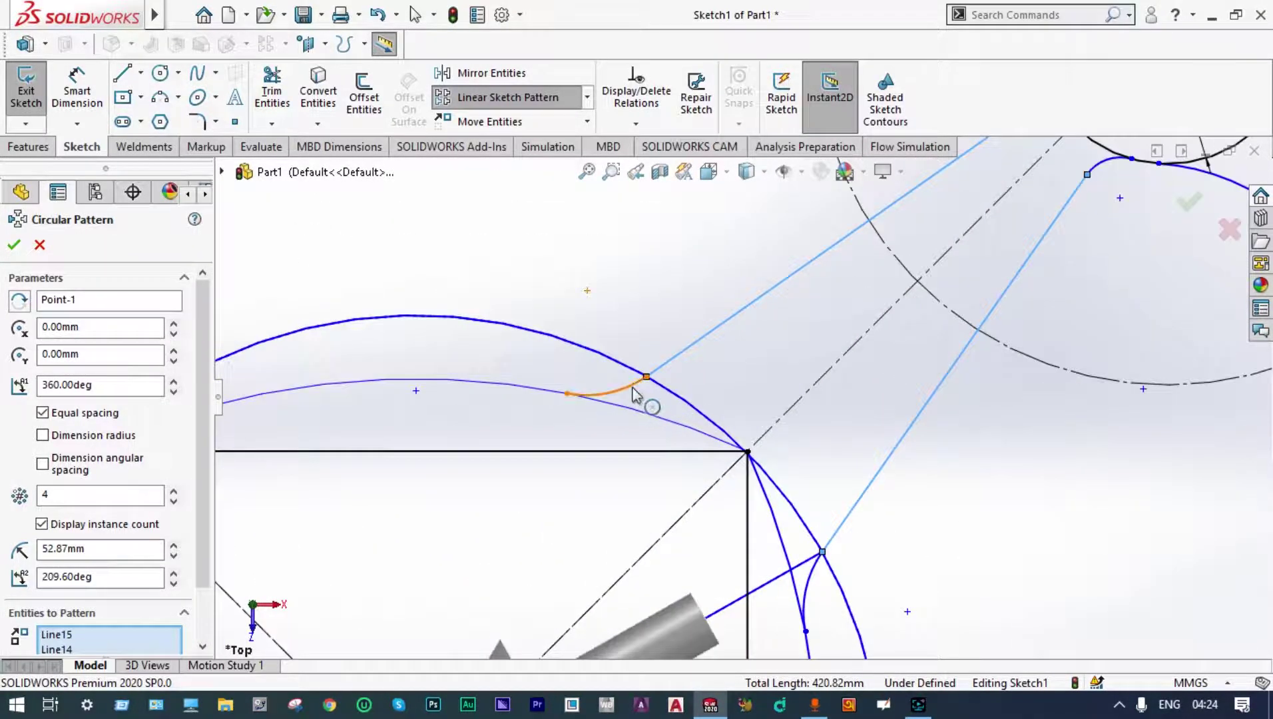
click(643, 391)
scroll(764, 483, up, 4)
- Add the corner lug's circles, connecting arcs and remaining arm arc to the selection, and create the circular pattern
scroll(992, 363, down, 4)
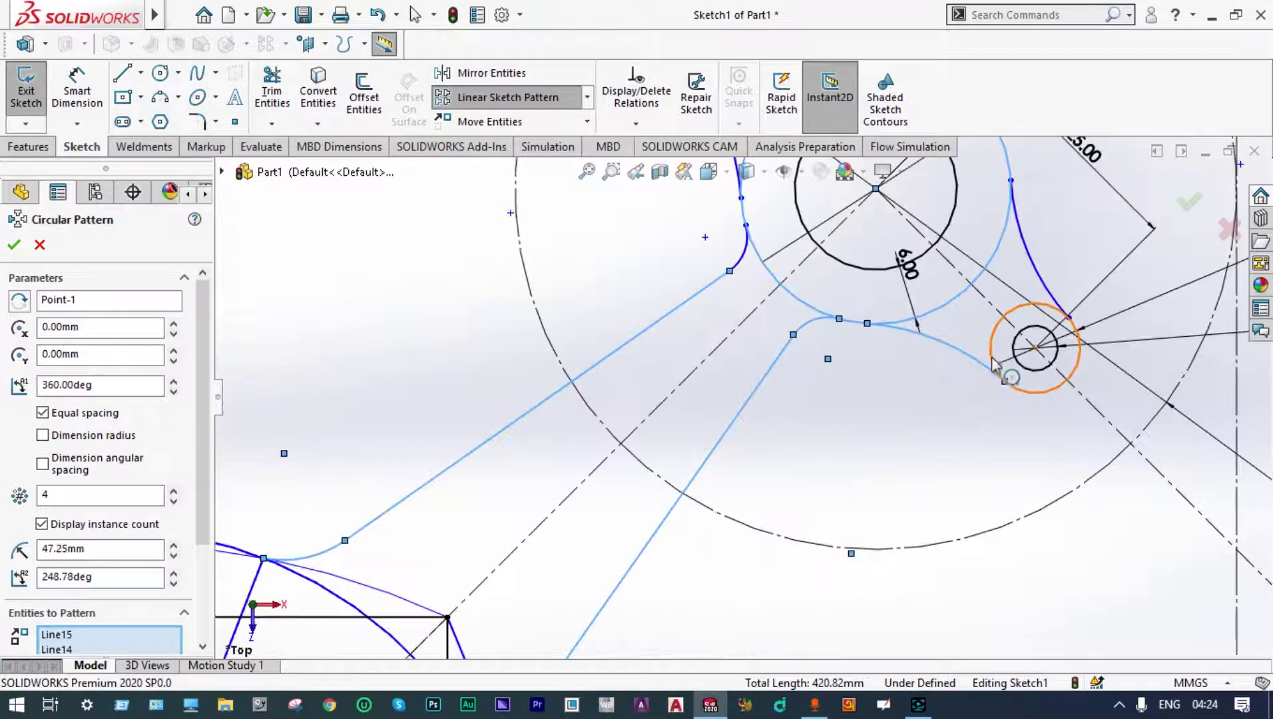
click(1027, 369)
click(1040, 286)
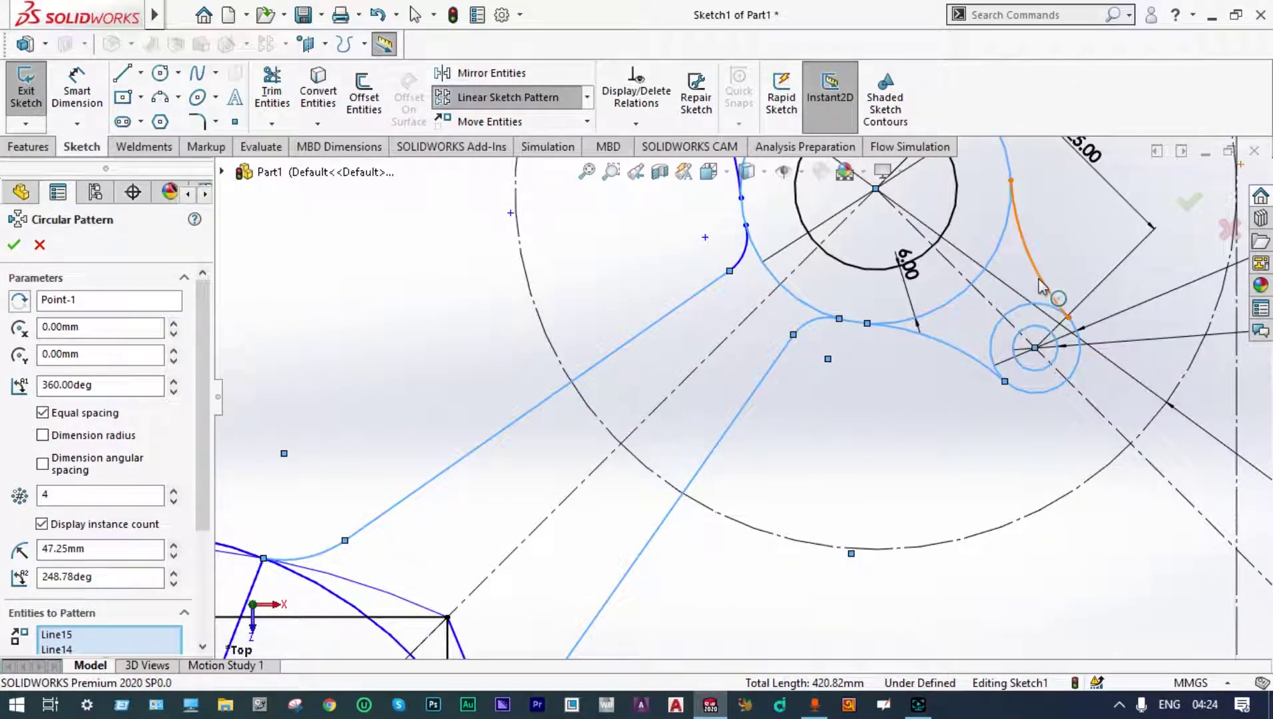
click(744, 259)
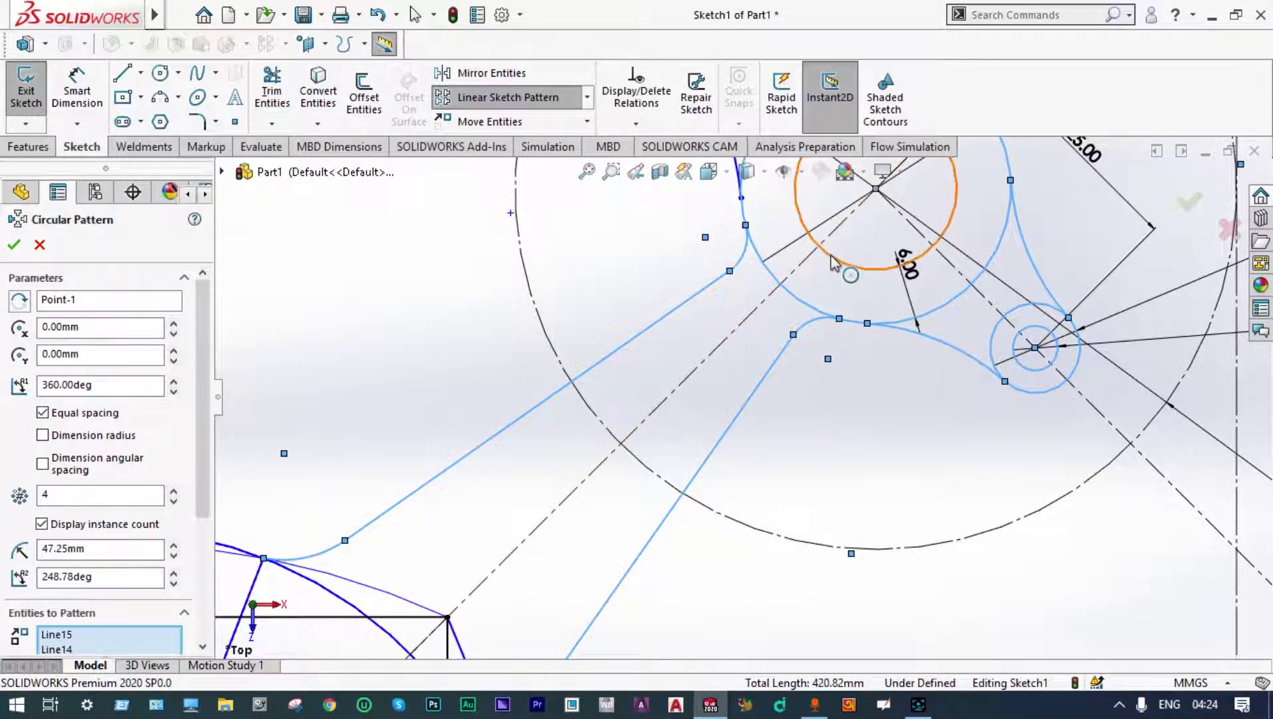
click(836, 258)
scroll(1043, 243, up, 3)
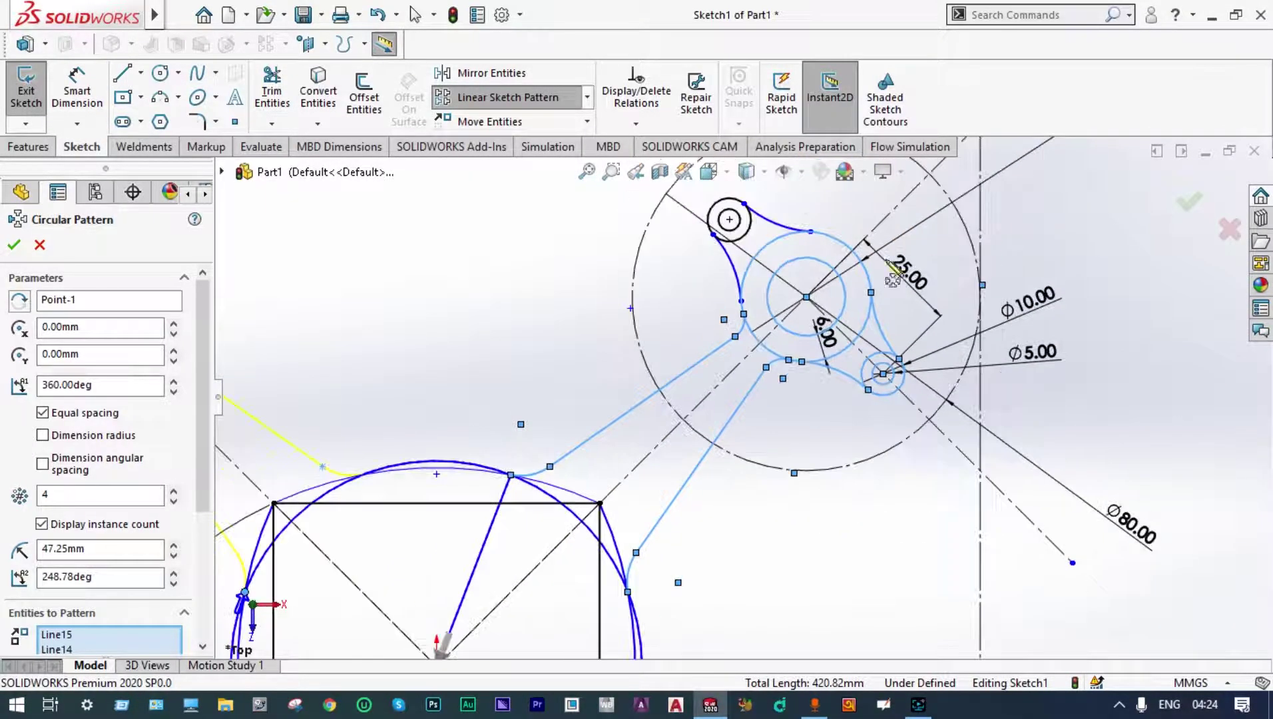
click(730, 260)
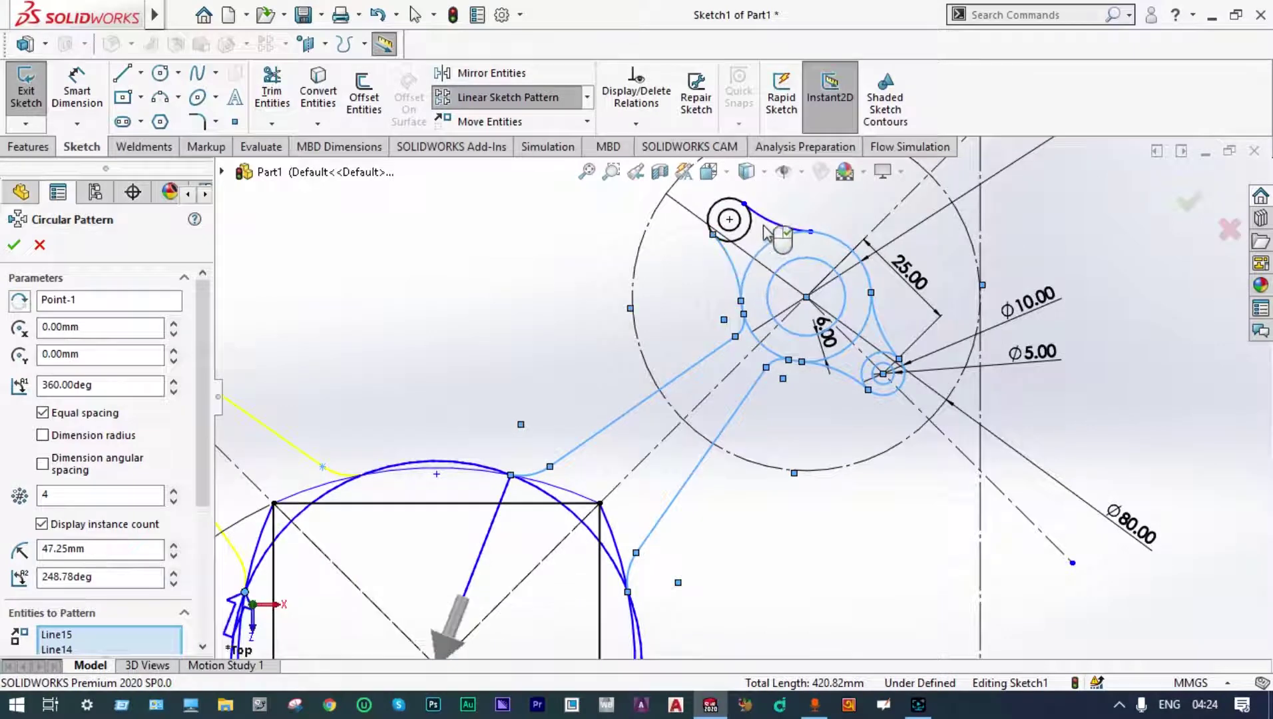
click(766, 226)
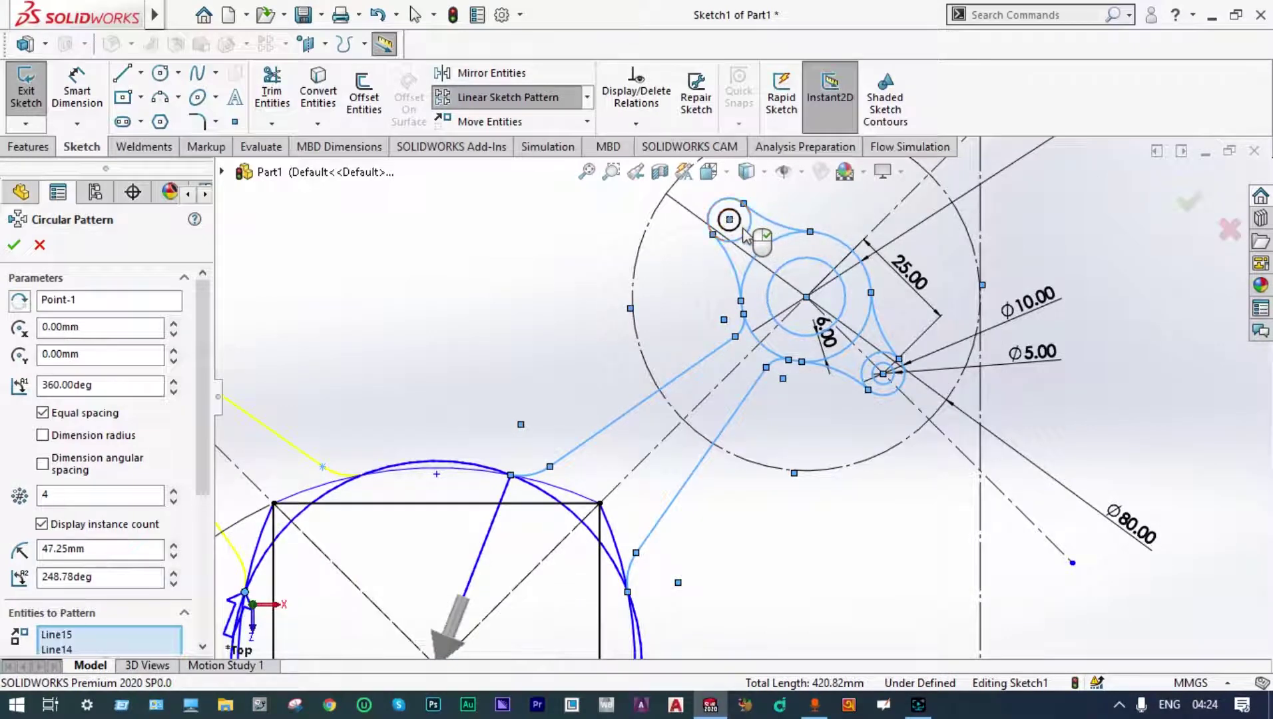
scroll(740, 397, up, 5)
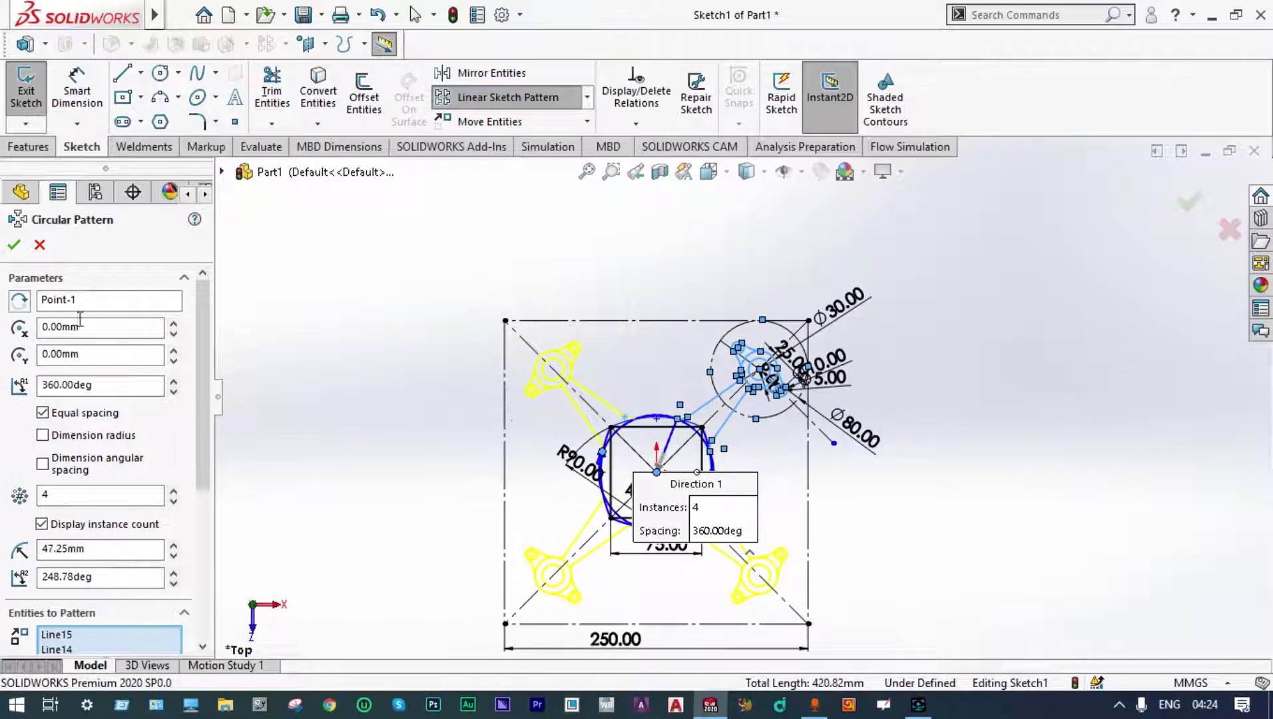
click(14, 245)
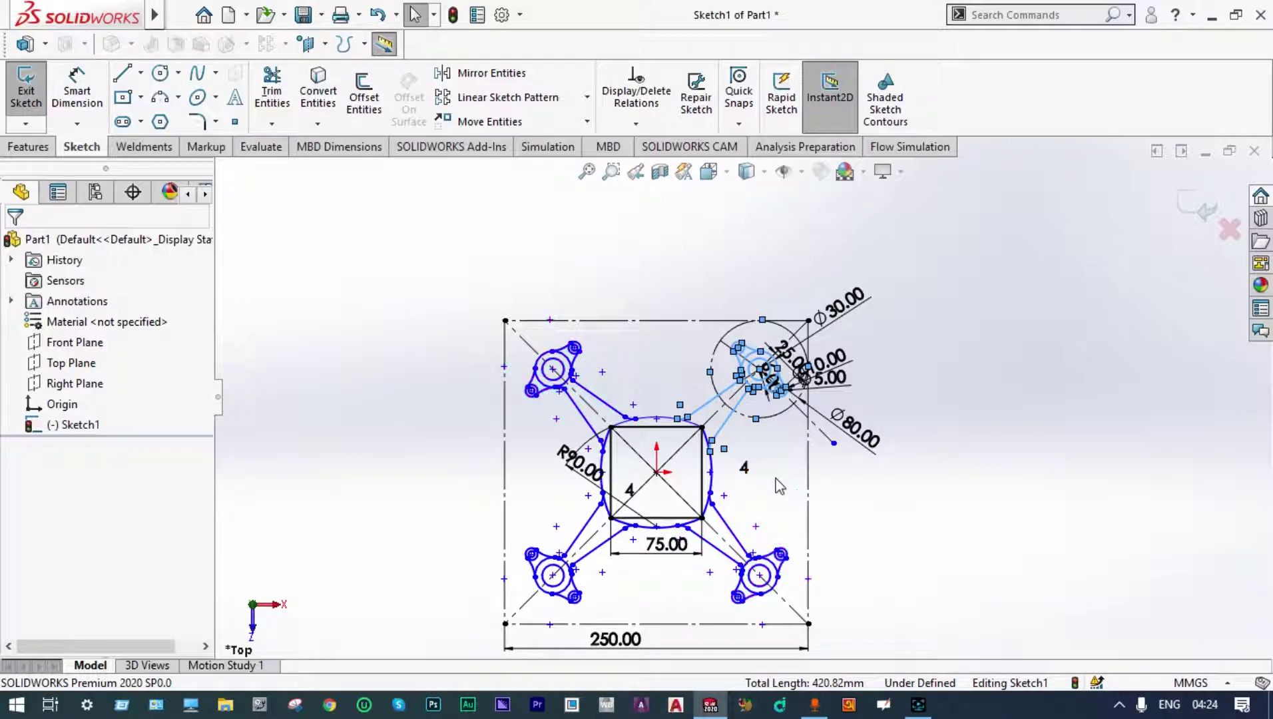
scroll(780, 485, down, 2)
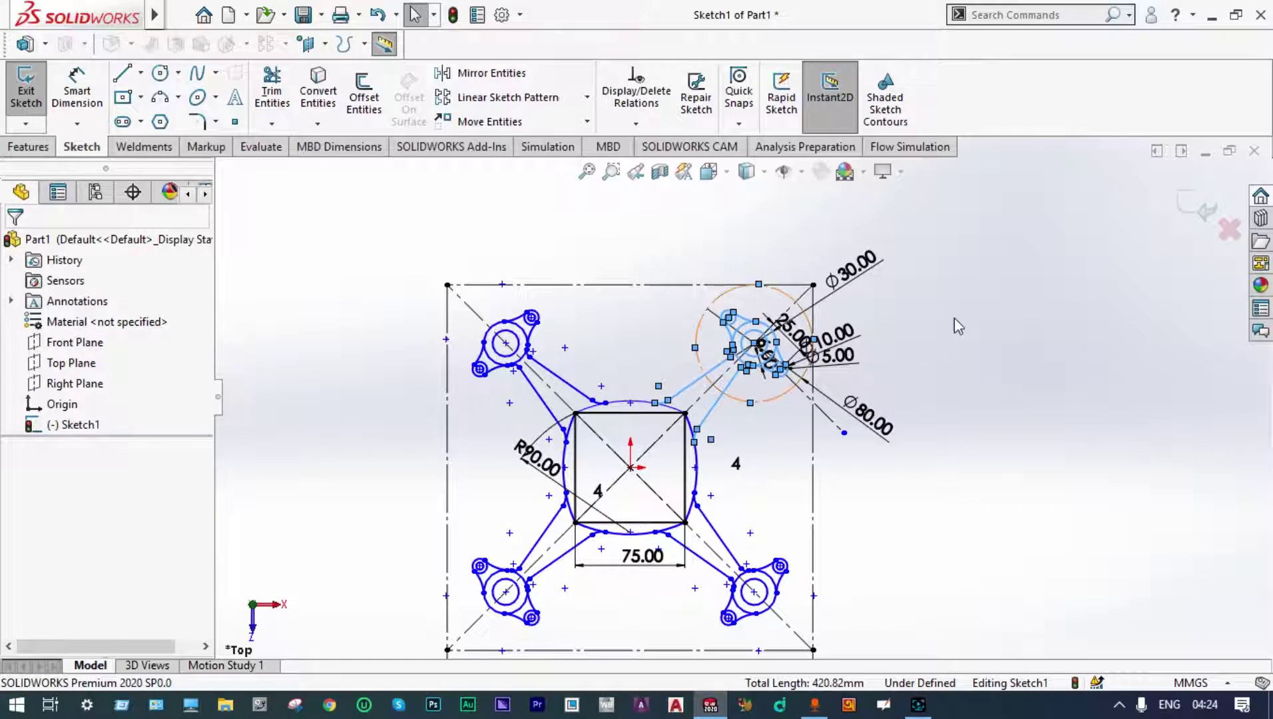
- Close the sketch and start a blind Extruded Boss/Base from Sketch1 with a 10 mm depth
click(1190, 213)
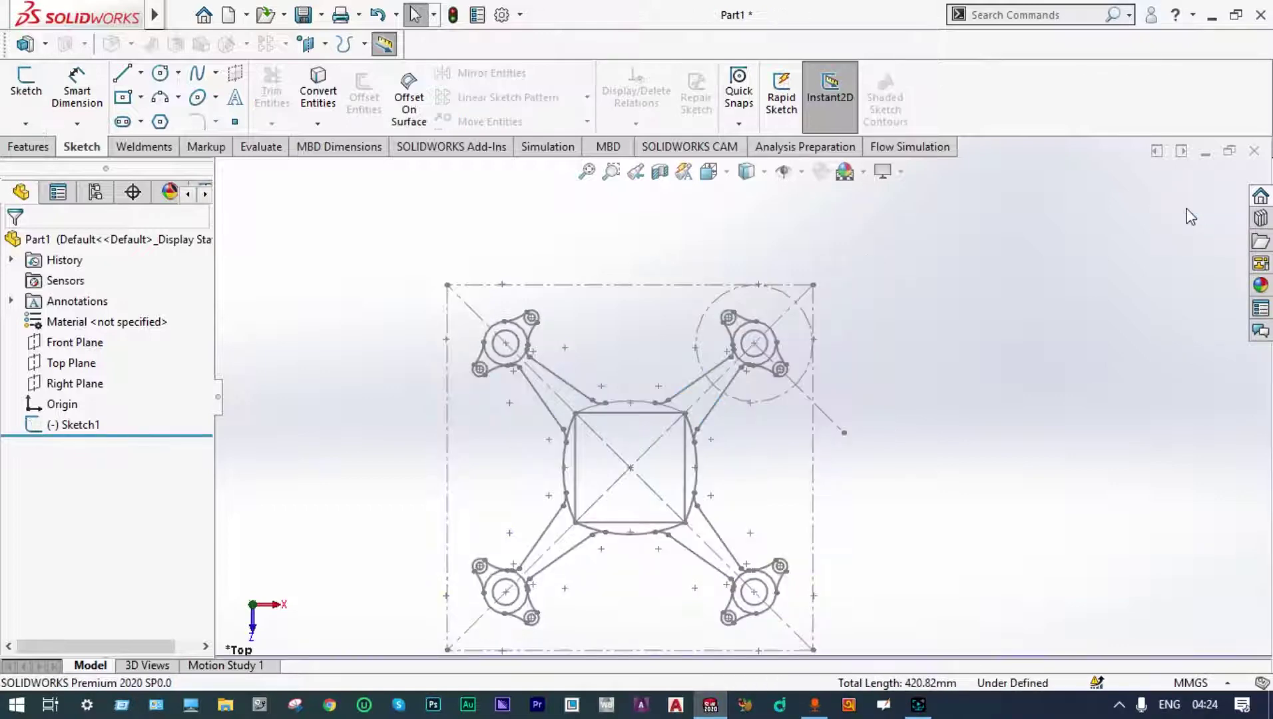
click(85, 426)
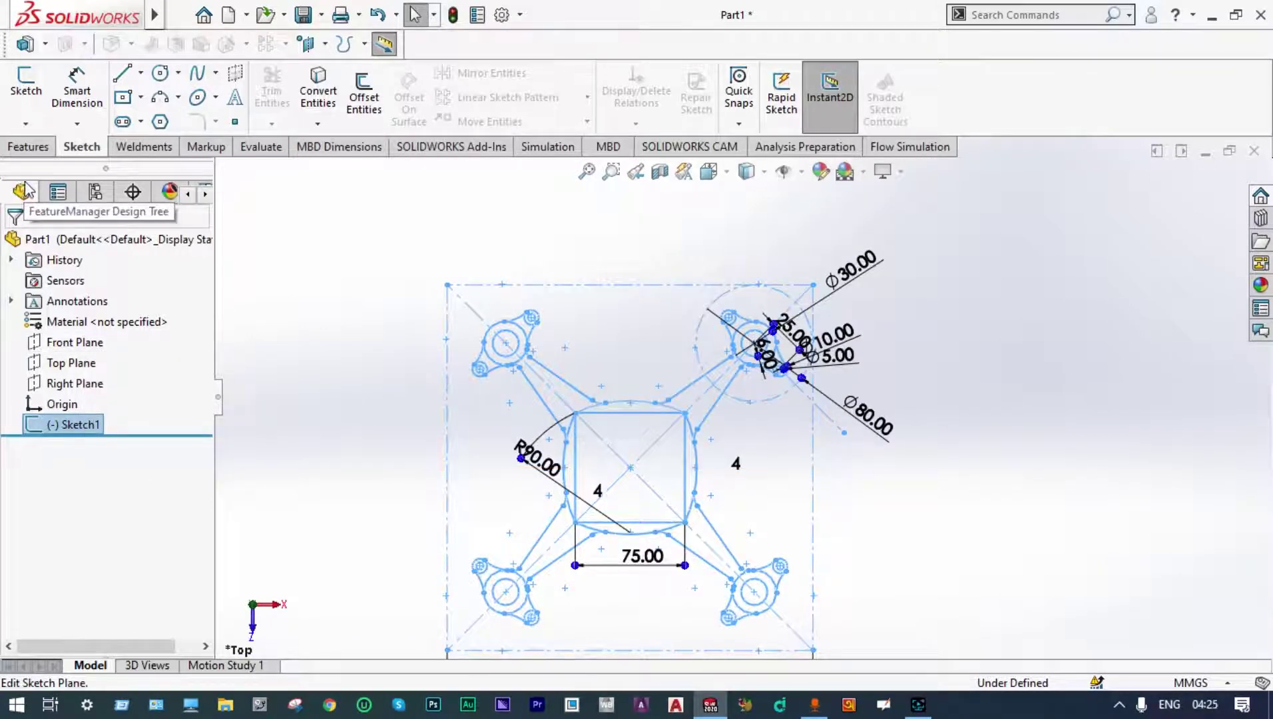
click(33, 147)
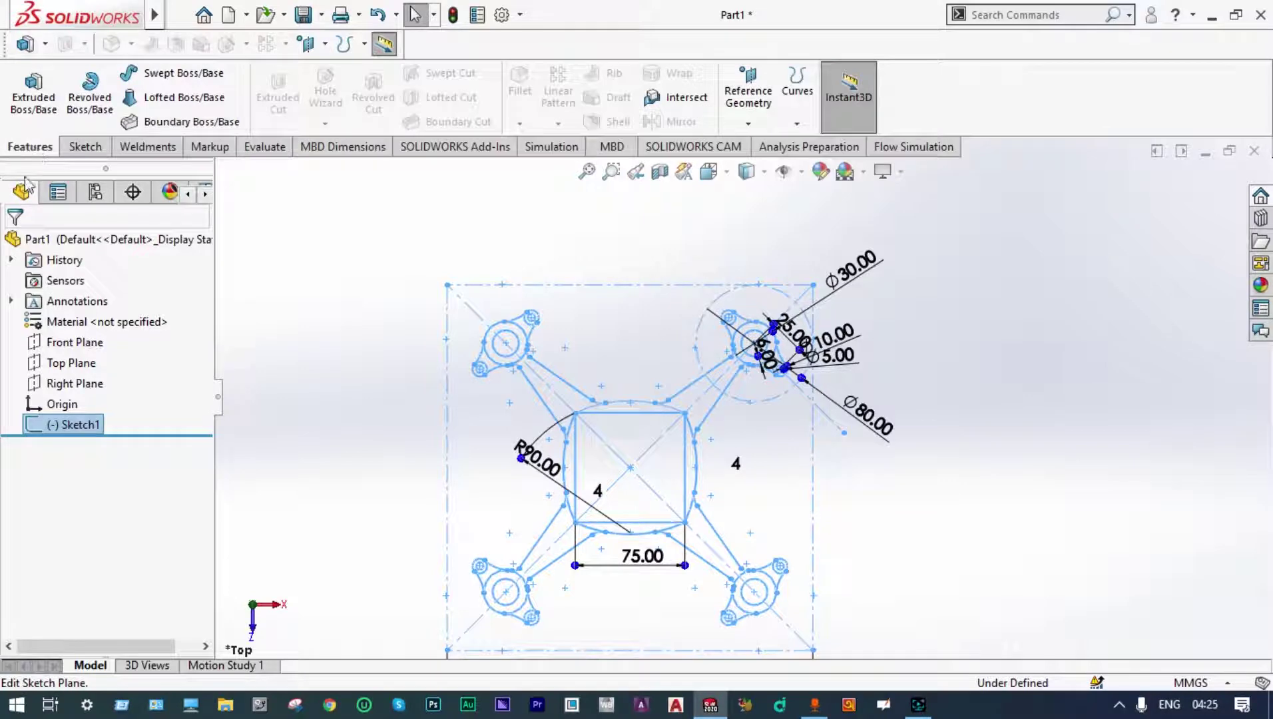
click(34, 90)
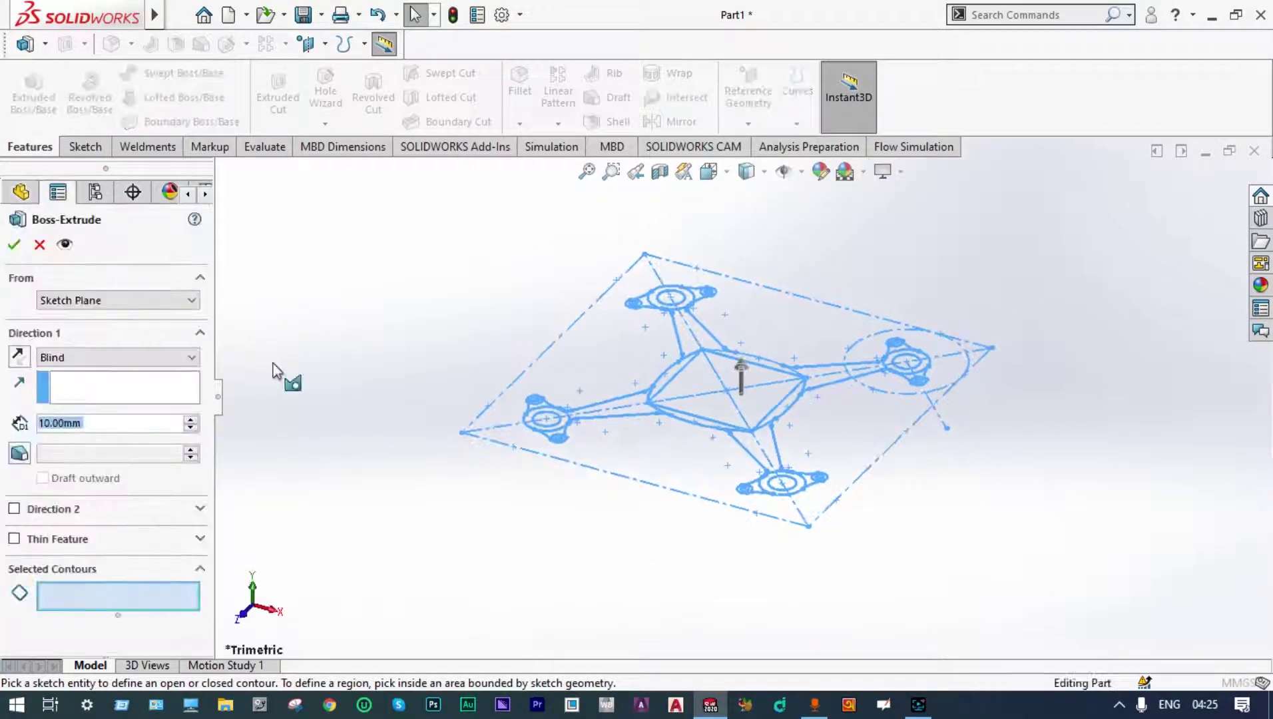
key(Escape)
click(50, 118)
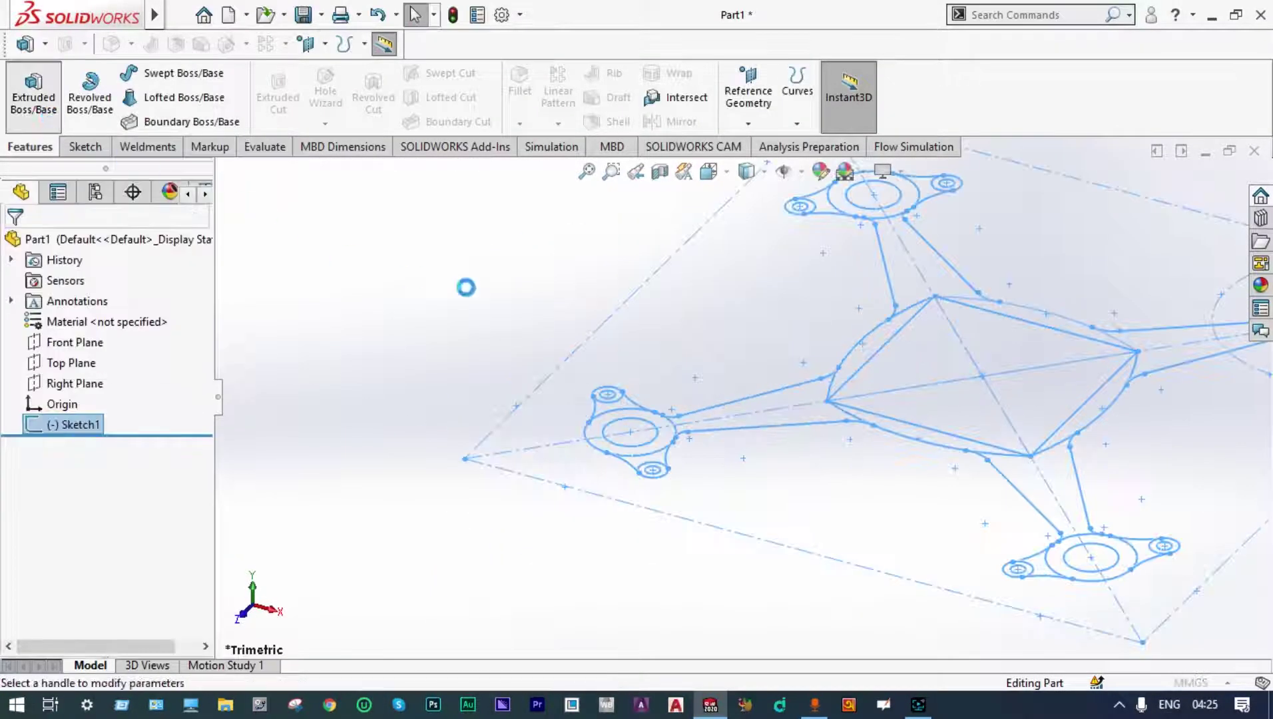
- Select the lug, ring and arm regions of the arm opposite the large construction circle as extrusion contours
scroll(616, 392, down, 5)
scroll(616, 393, down, 1)
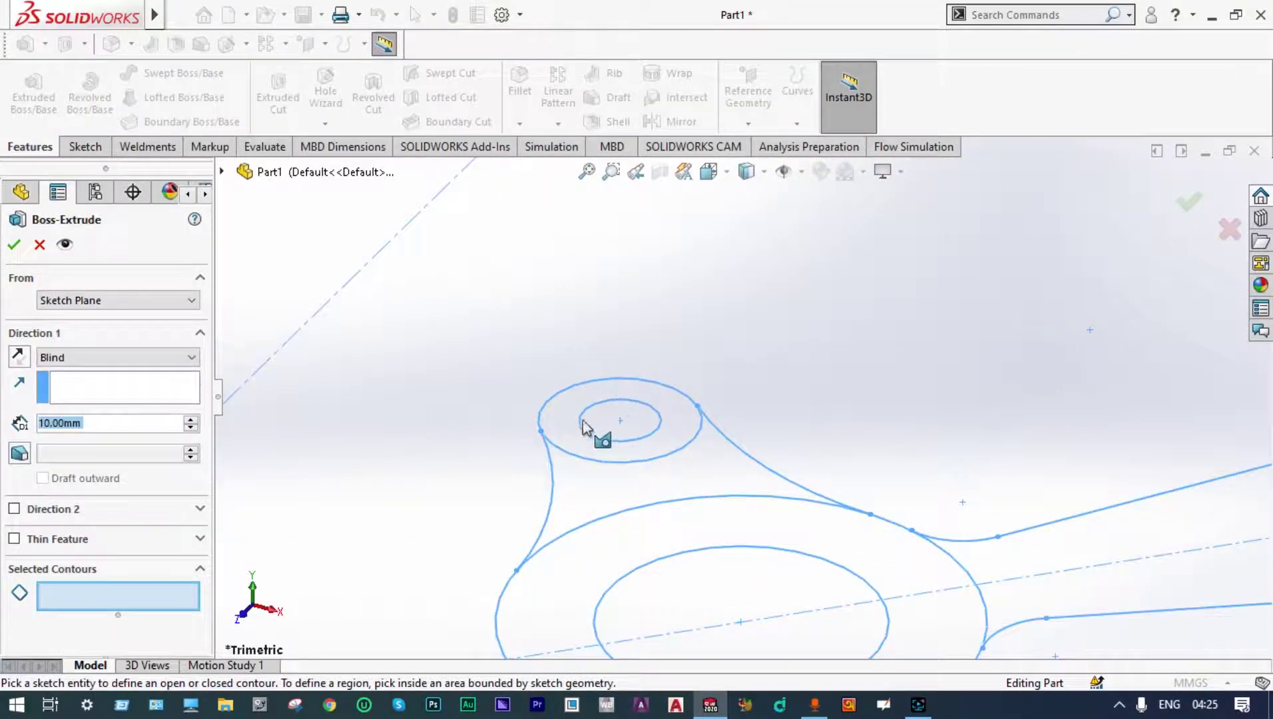
click(578, 427)
click(588, 484)
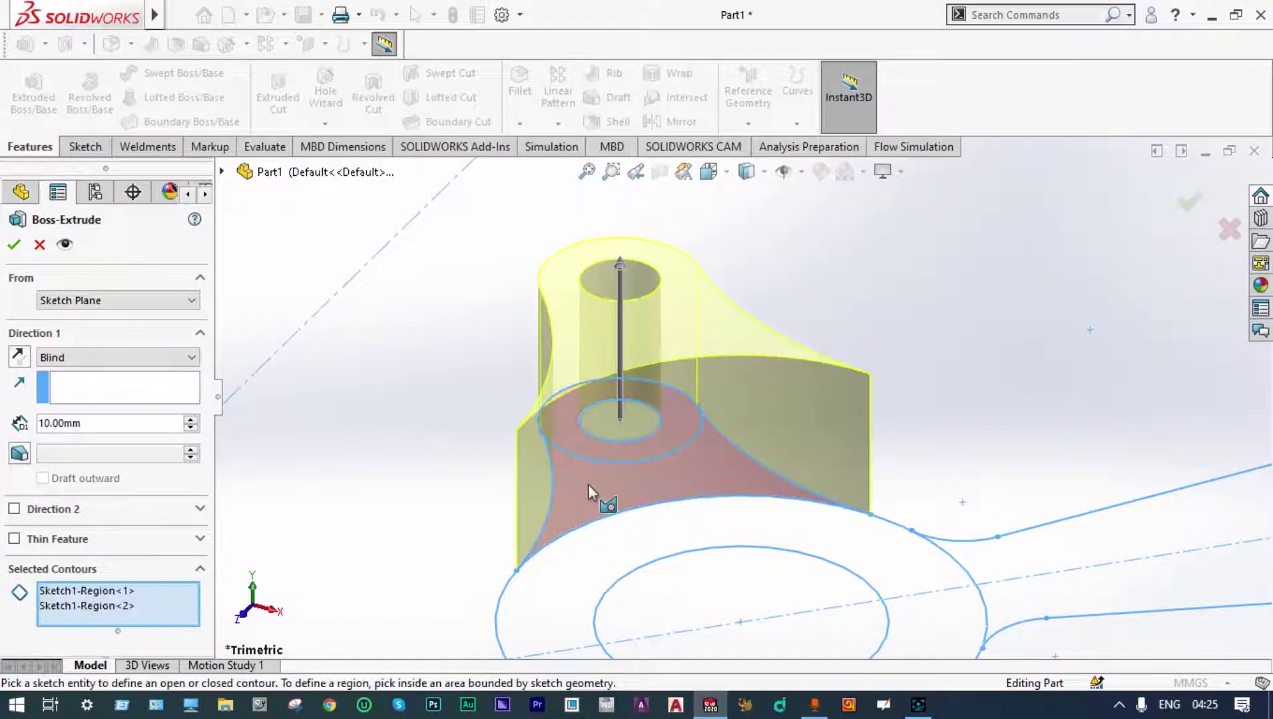
scroll(903, 484, up, 5)
click(902, 485)
scroll(894, 490, up, 5)
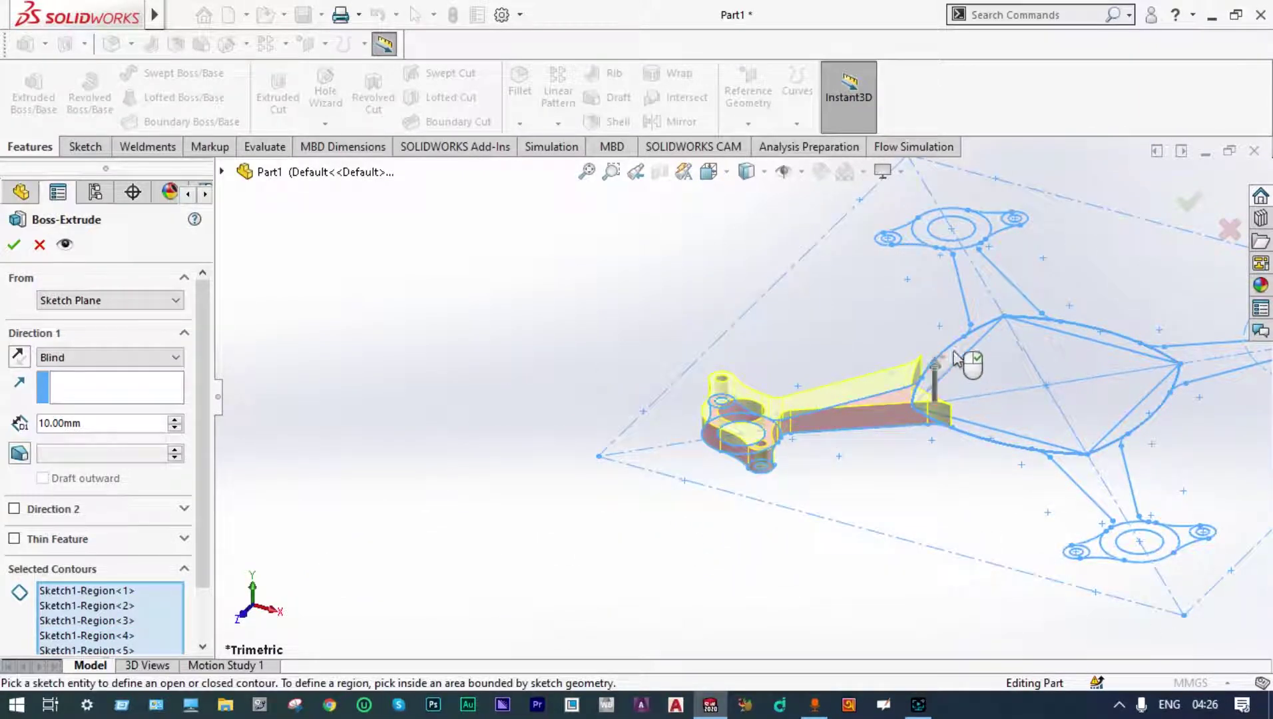
- Add the central square, its curved edge segments and the front arm's tapered region to the extrusion contours
click(958, 356)
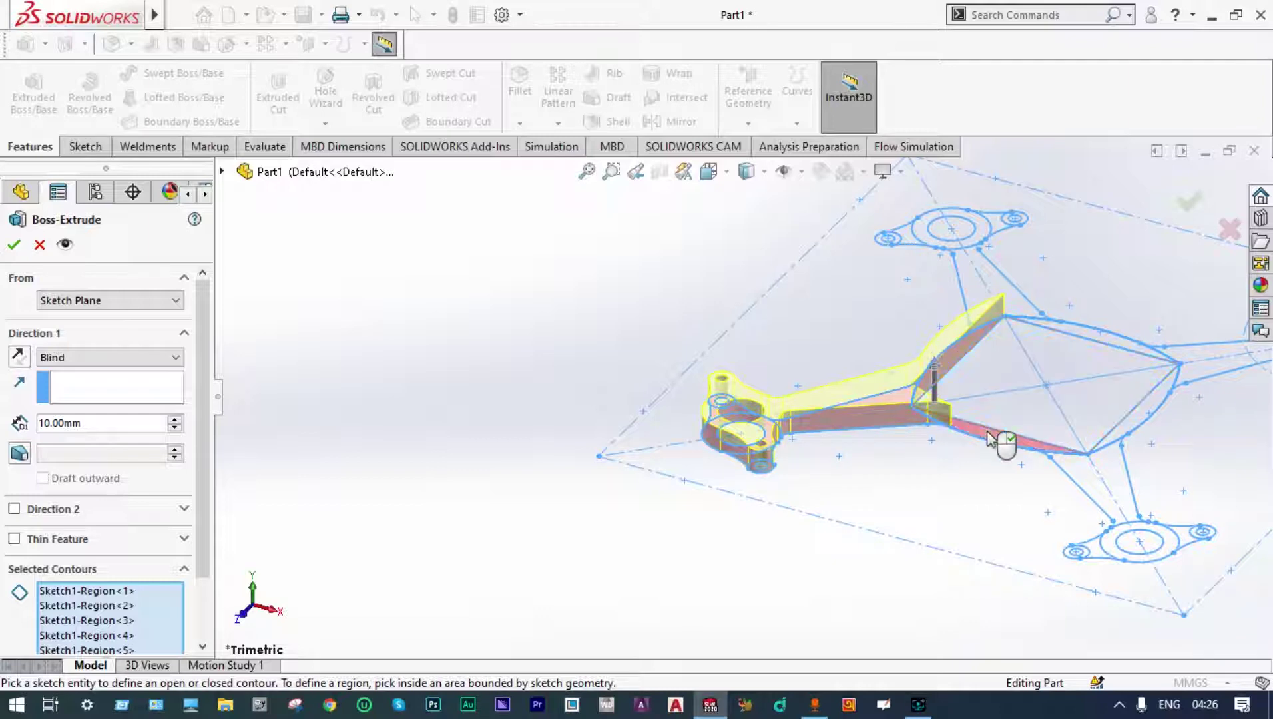
click(1135, 429)
click(1126, 486)
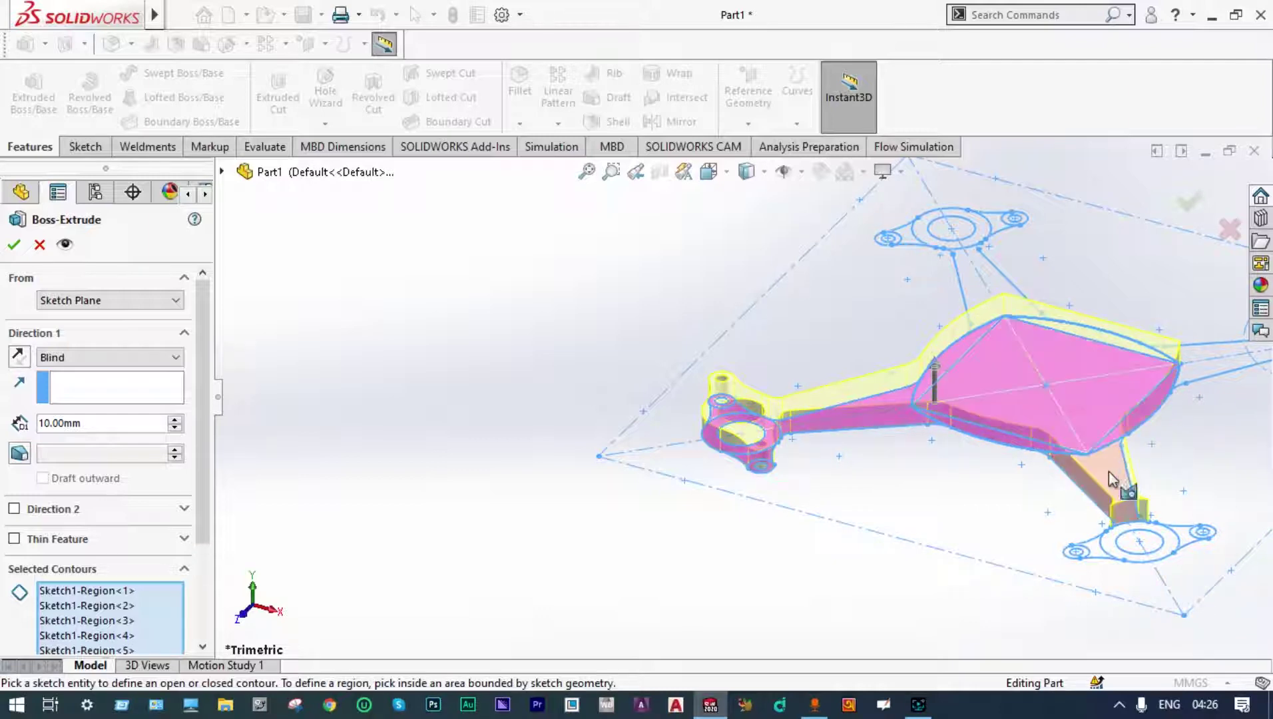
- Add the front arm's central ring and both lugs with their connecting webs to the extrusion contours
scroll(1124, 533, up, 3)
scroll(1124, 533, up, 3)
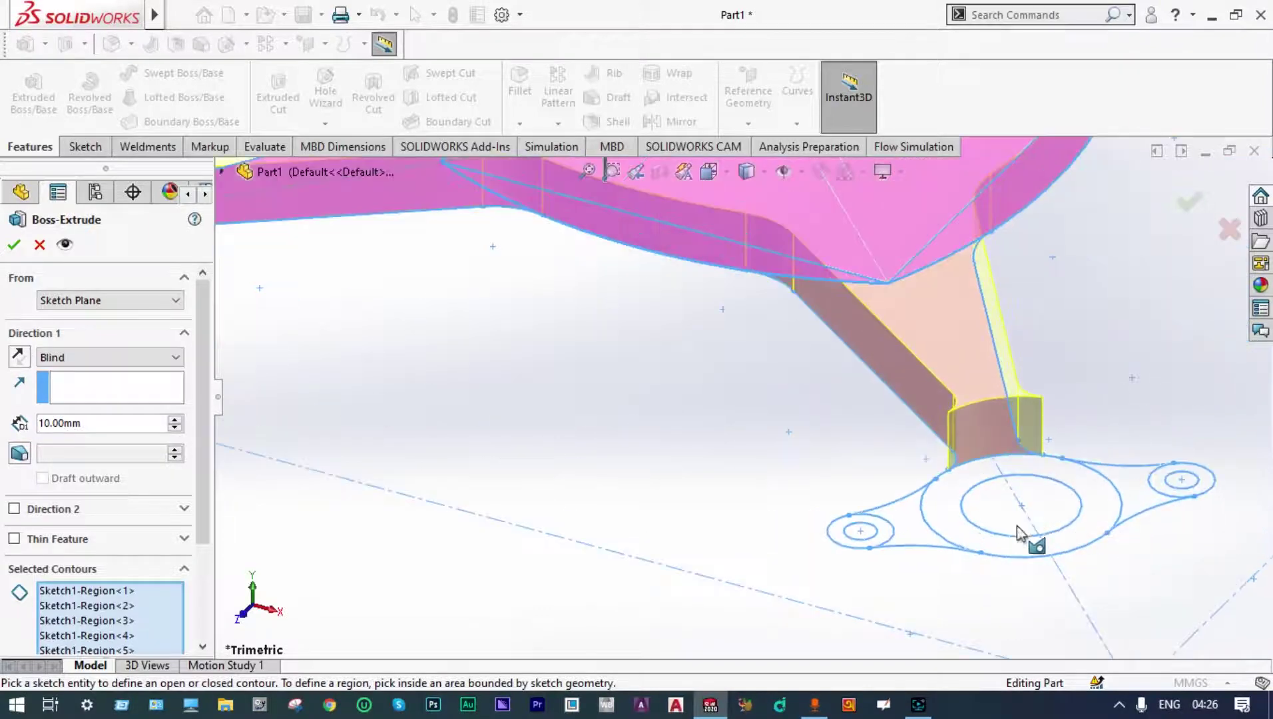
click(887, 532)
click(913, 524)
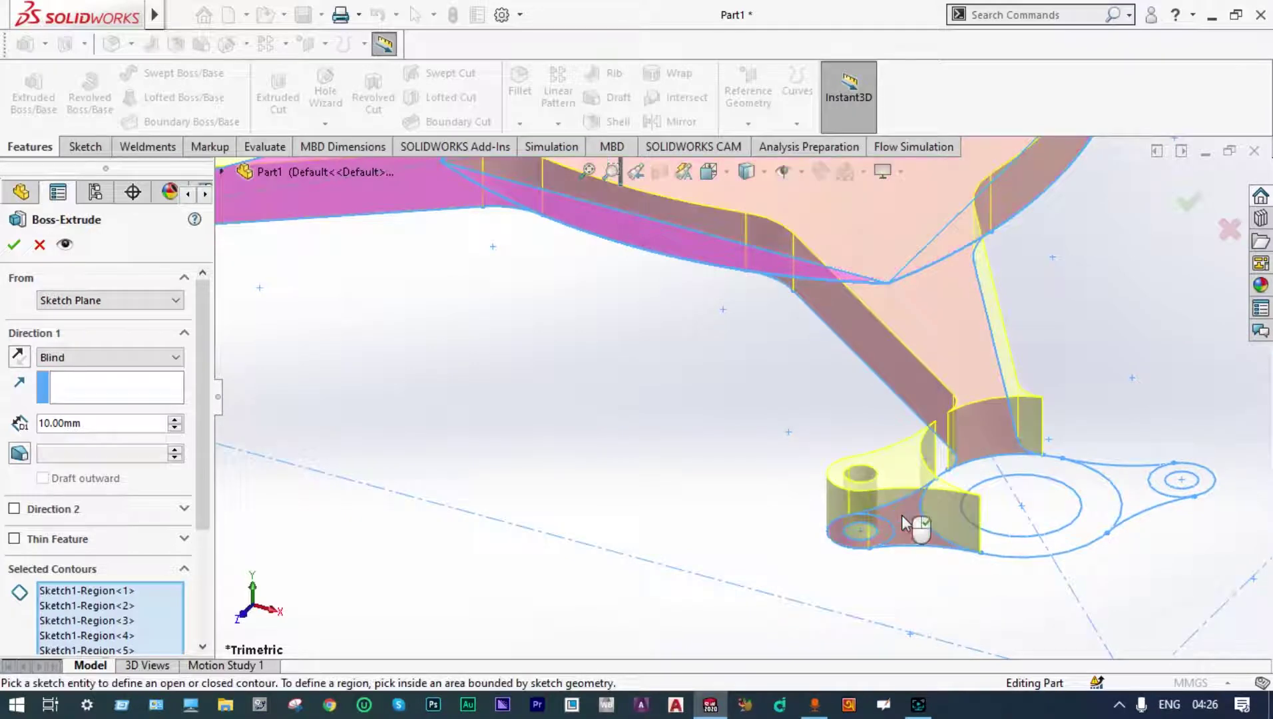
click(976, 493)
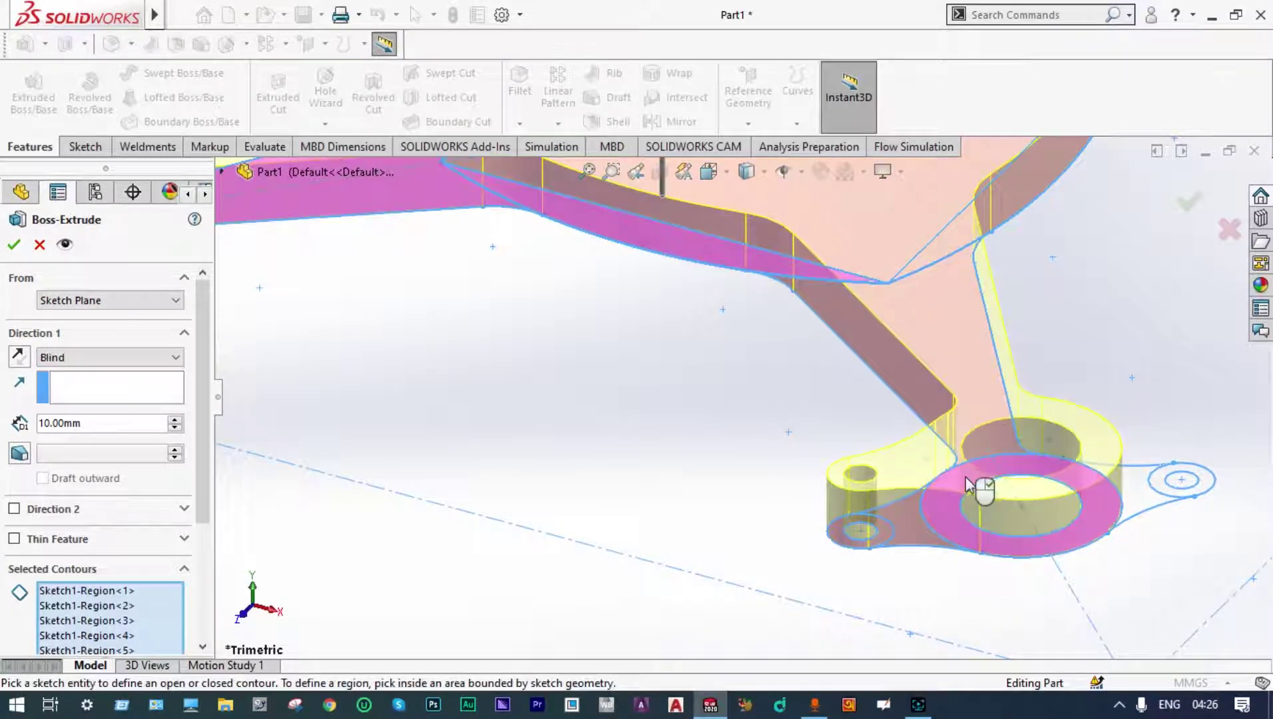
click(1129, 482)
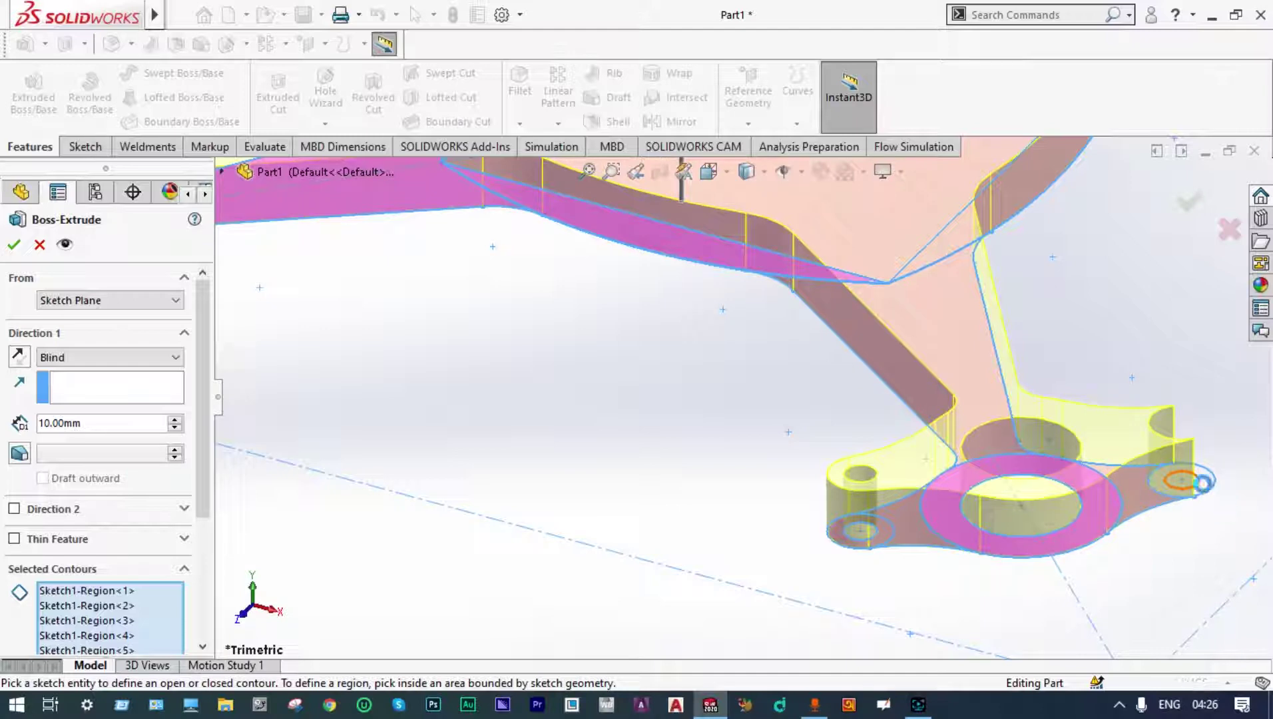
click(1201, 490)
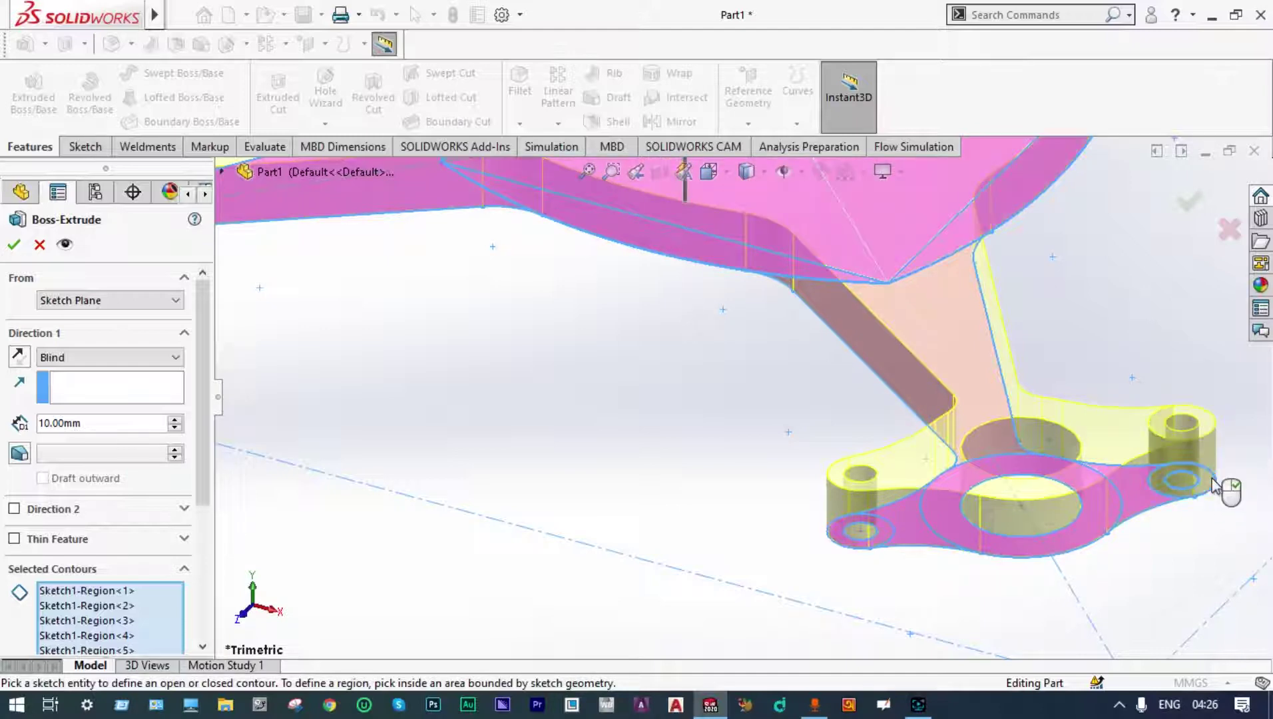
- Add the tapered arm, central ring and front lug at the large construction circle to the extrusion contours
ctrl+middle_drag(1208, 491, 585, 401)
click(585, 401)
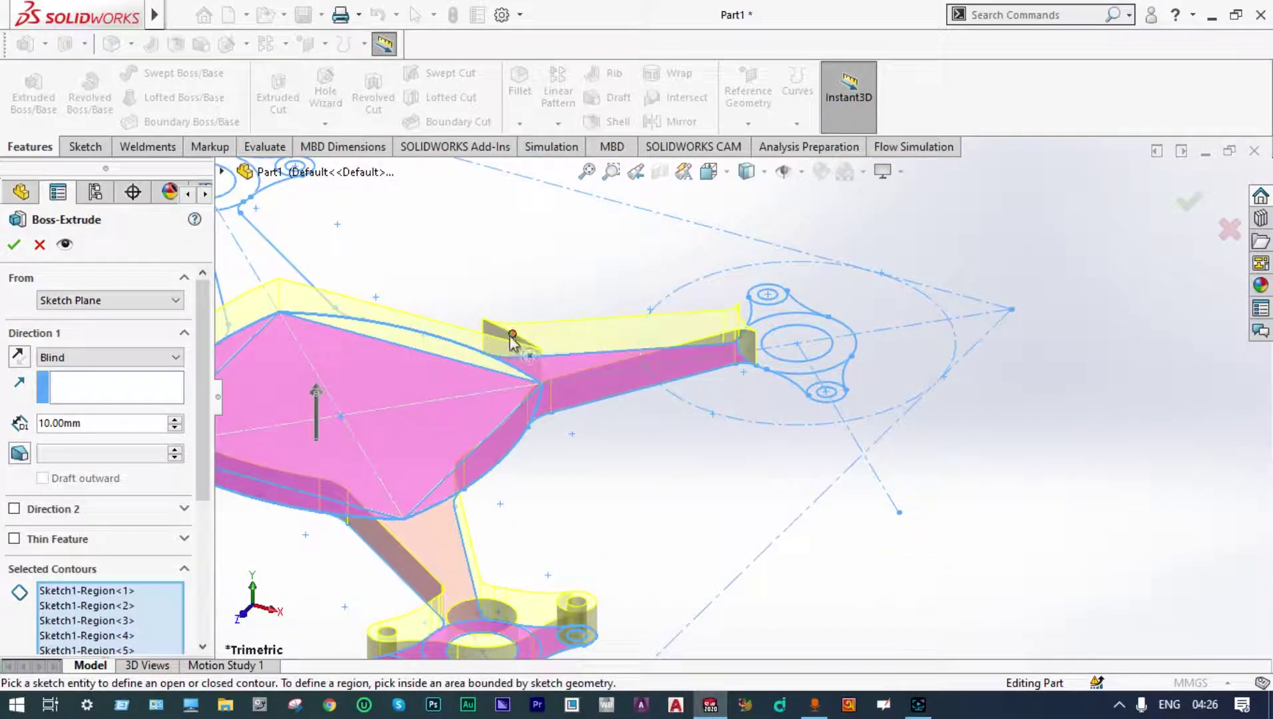
click(809, 390)
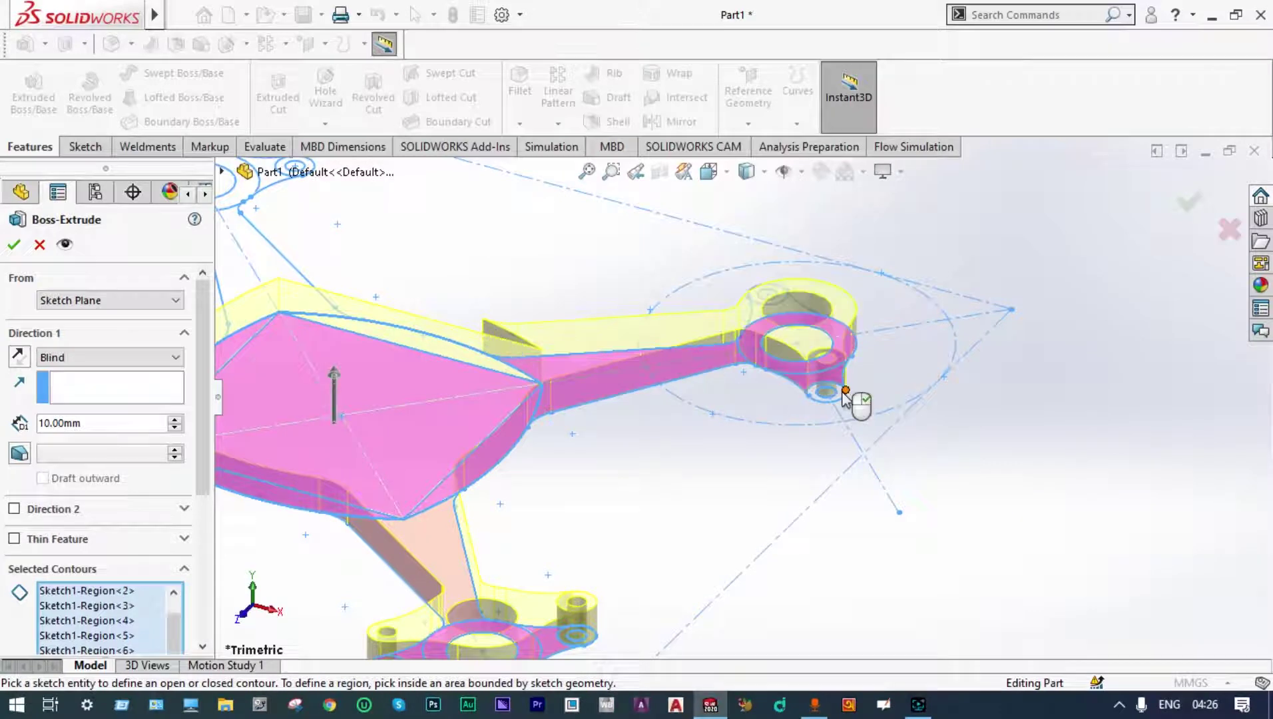
- Add the rear arm's tapered region, ring and lug regions to the extrusion contours
scroll(549, 347, up, 5)
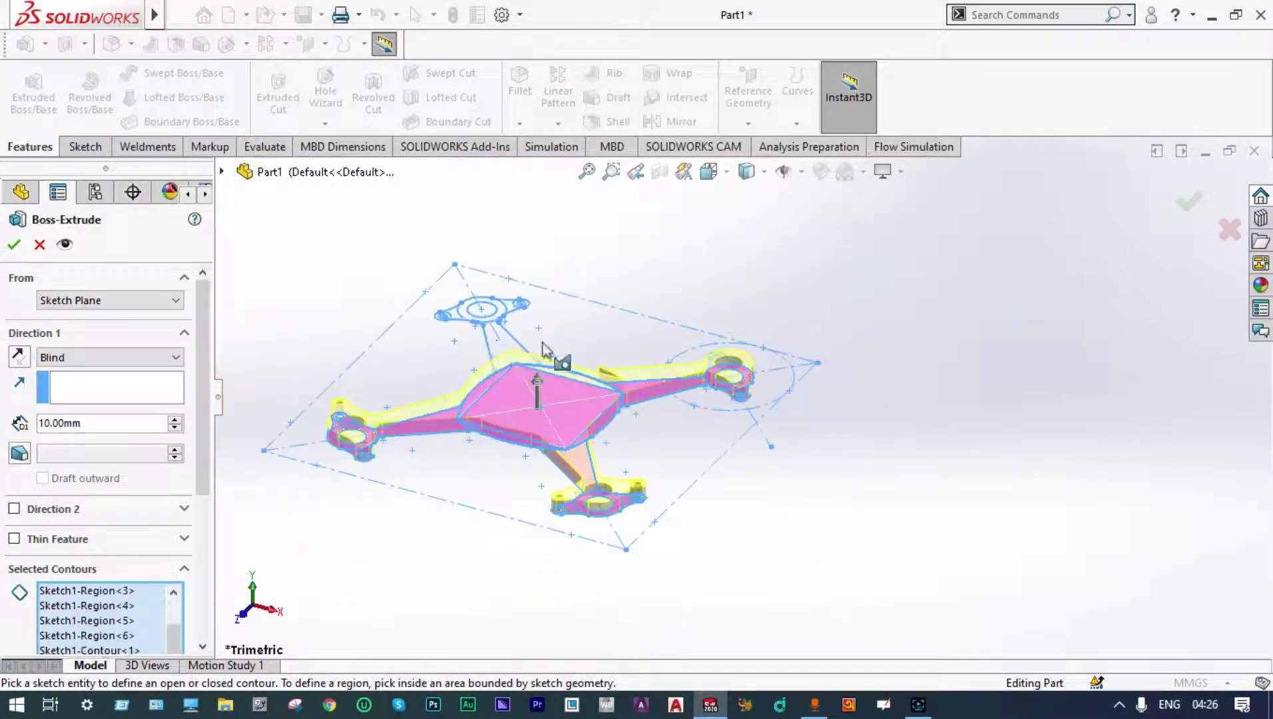
scroll(525, 358, down, 6)
click(584, 373)
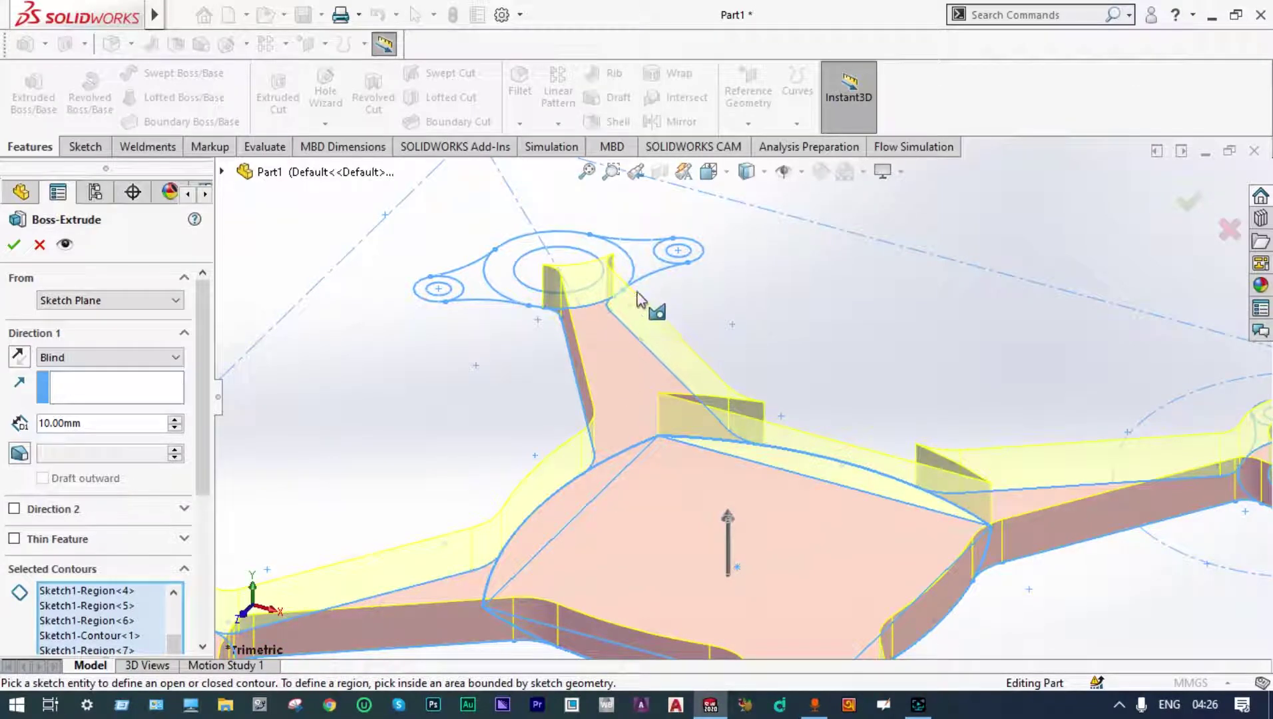
click(649, 263)
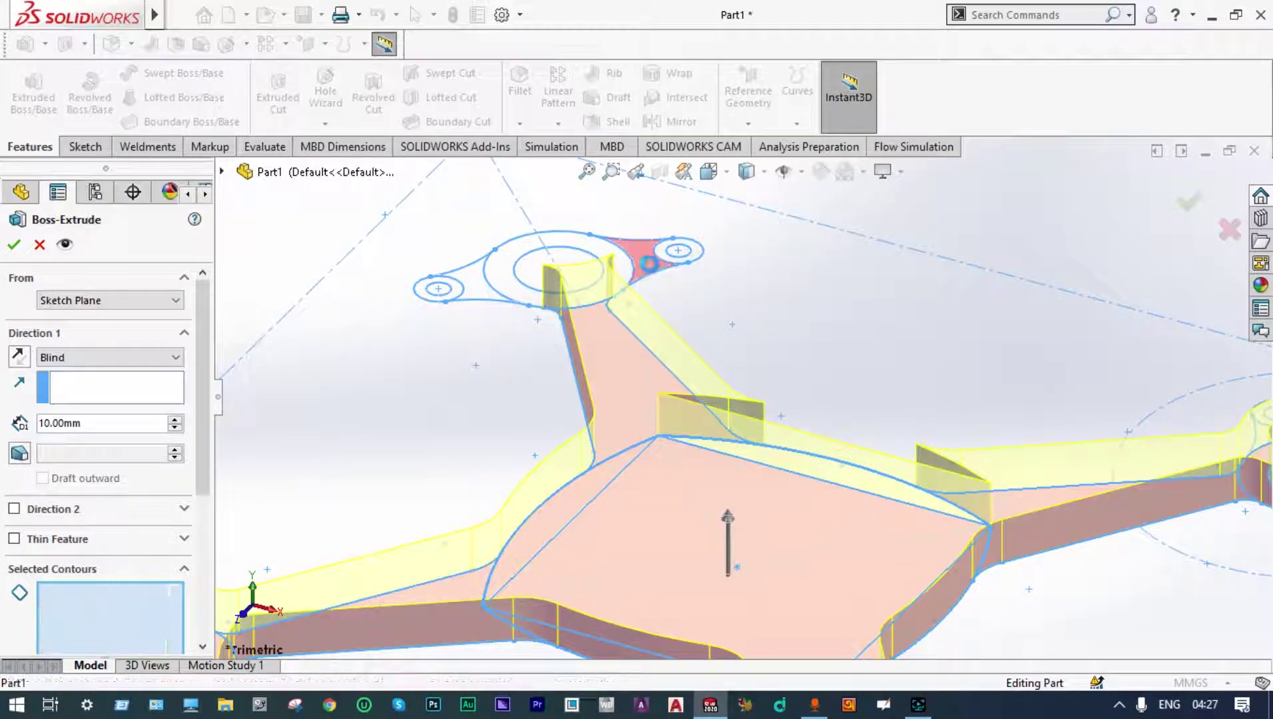
click(696, 261)
- Add the central body's remaining curved segment and the rear lug with its web inside the large construction circle
middle_drag(710, 265, 682, 398)
click(669, 398)
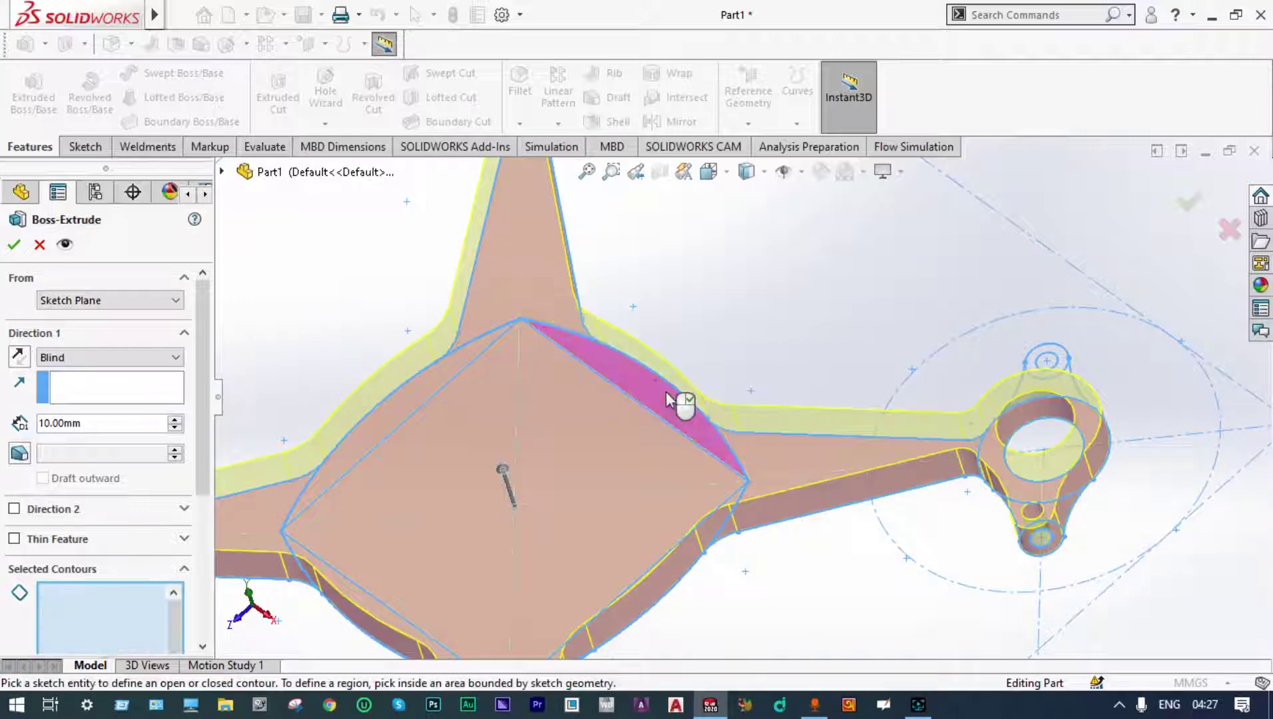
scroll(1065, 363, down, 4)
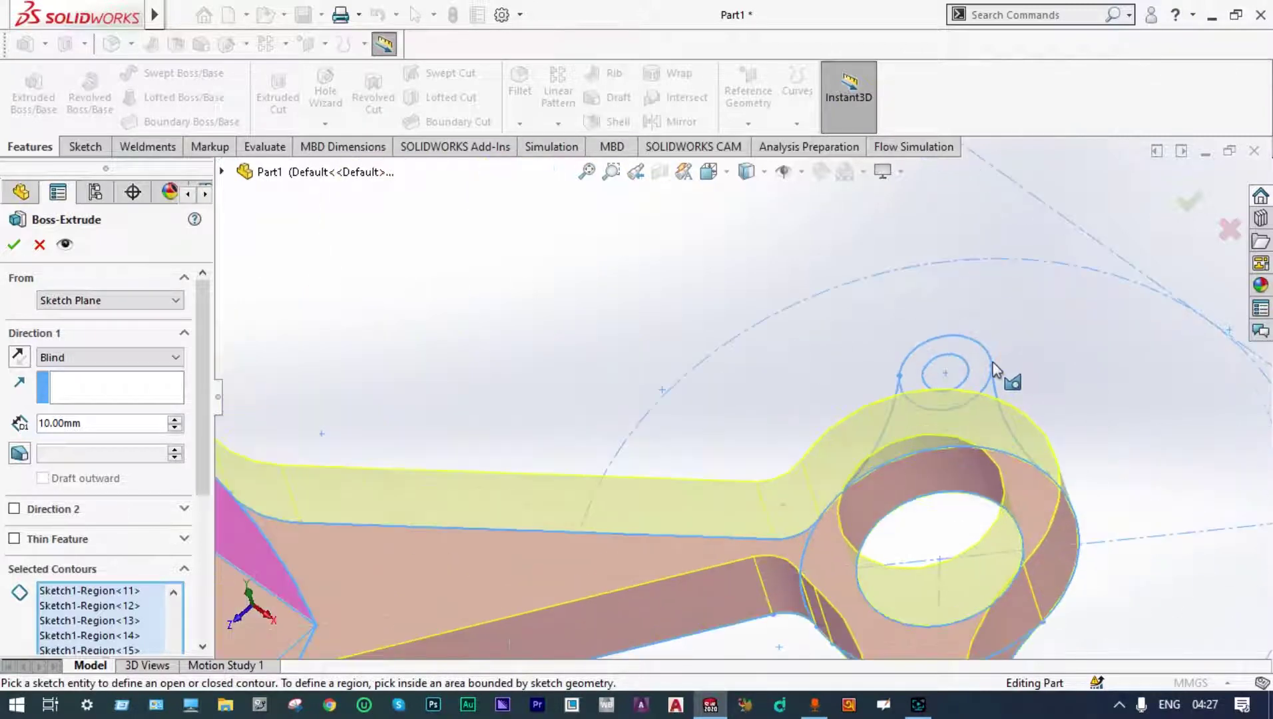
click(991, 366)
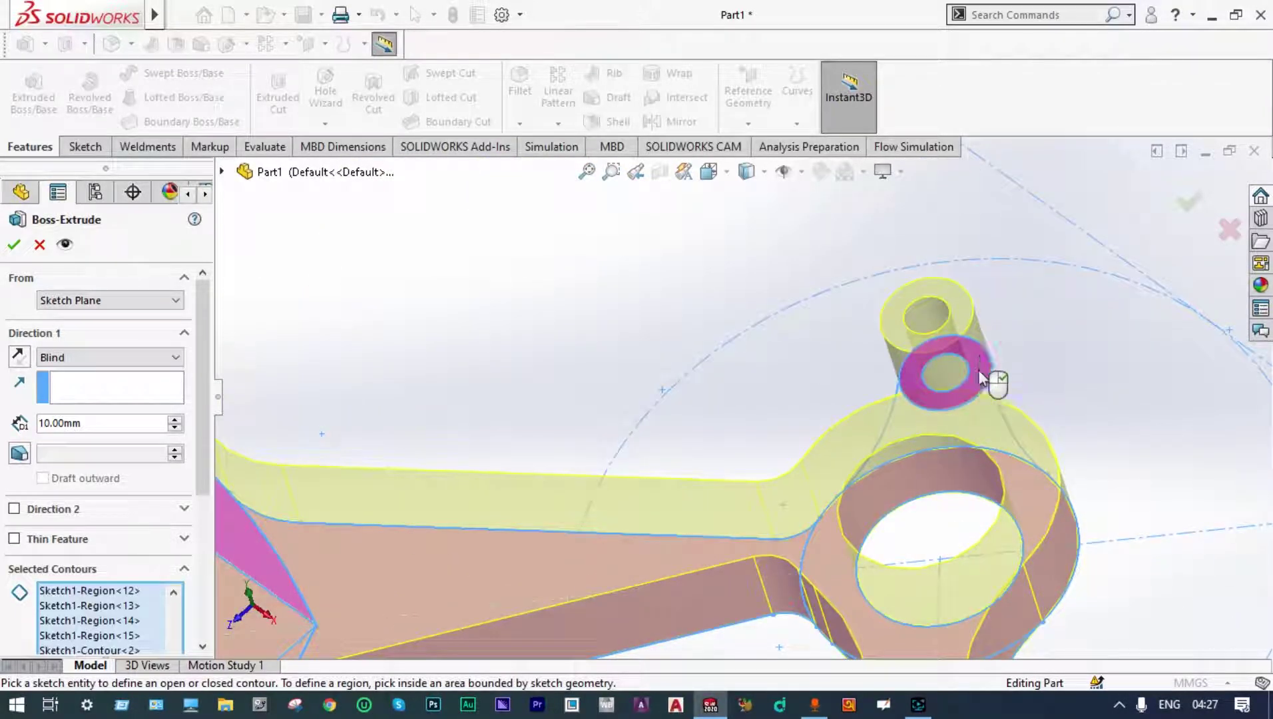
scroll(999, 409, down, 4)
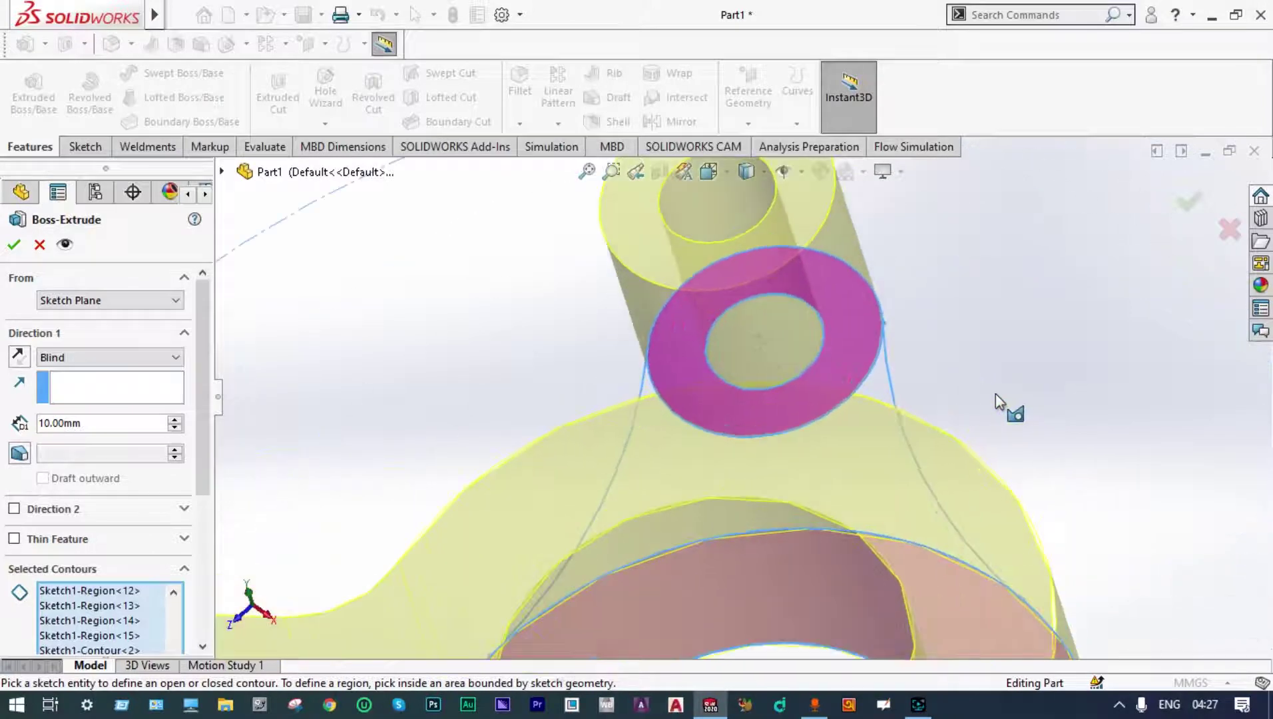
click(895, 387)
- Create the 10 mm blind extrusion from the selected contours and clear the selection
scroll(884, 387, up, 10)
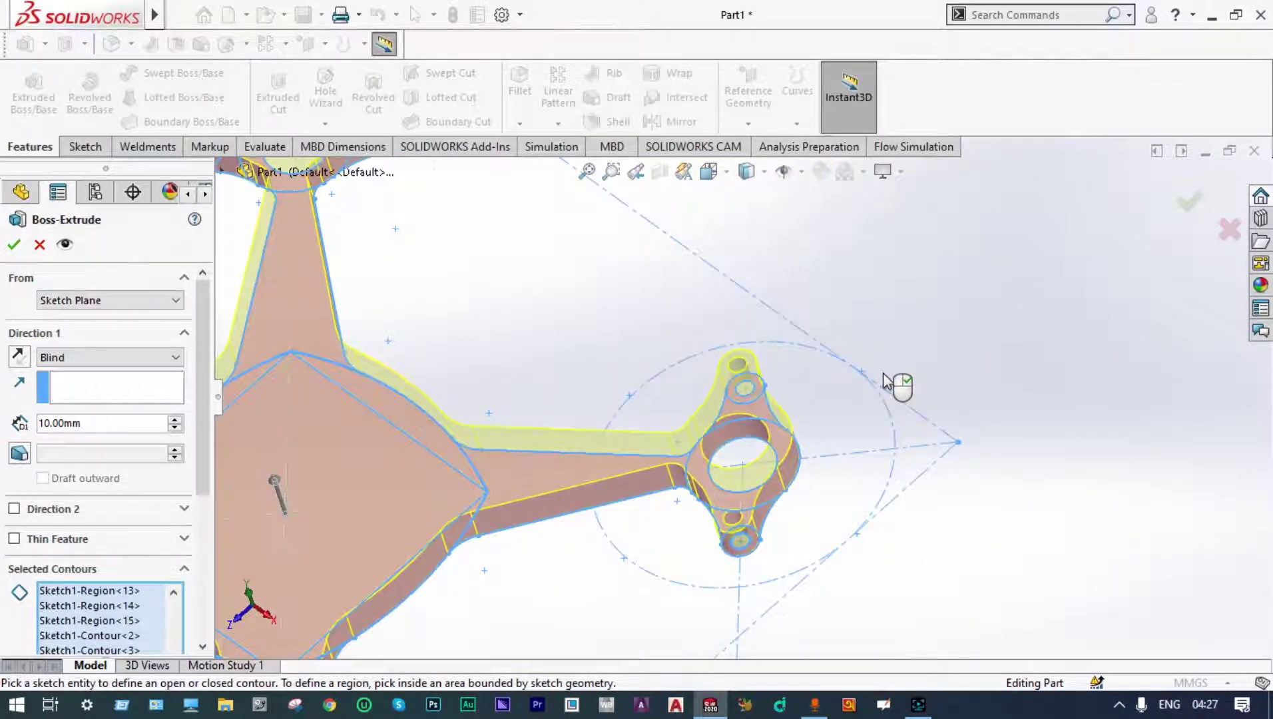
scroll(884, 379, up, 6)
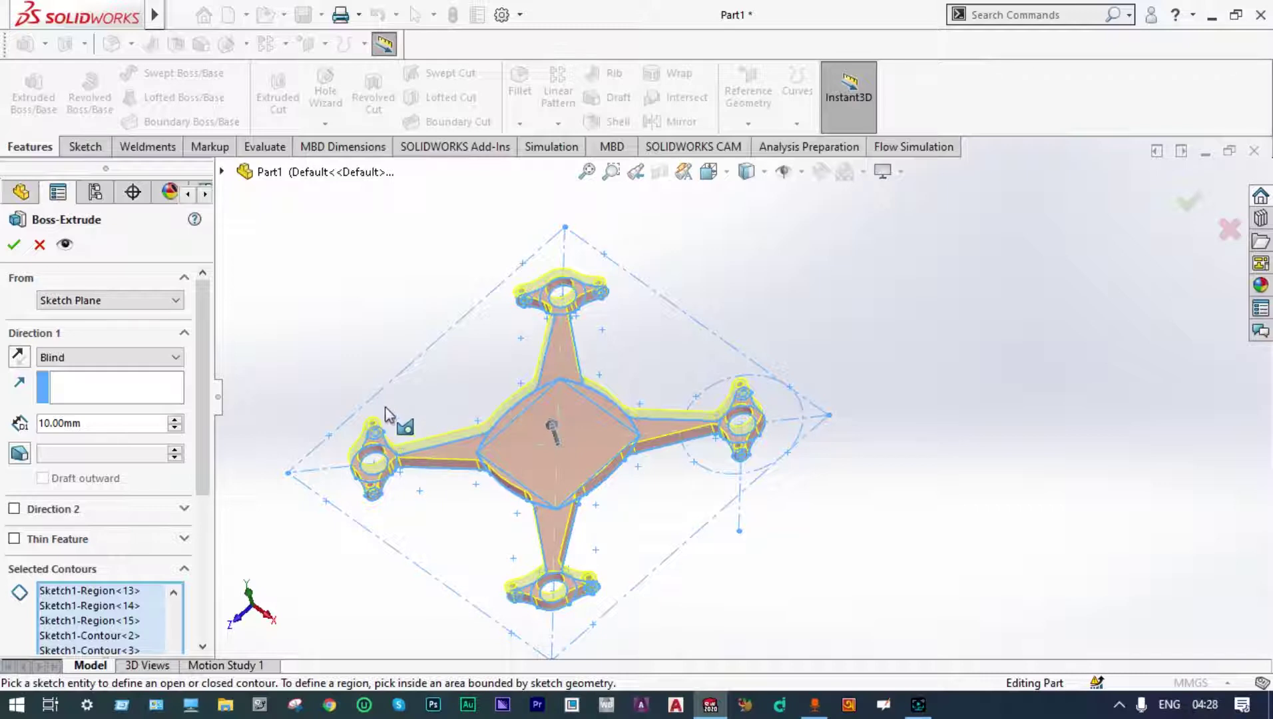
click(14, 245)
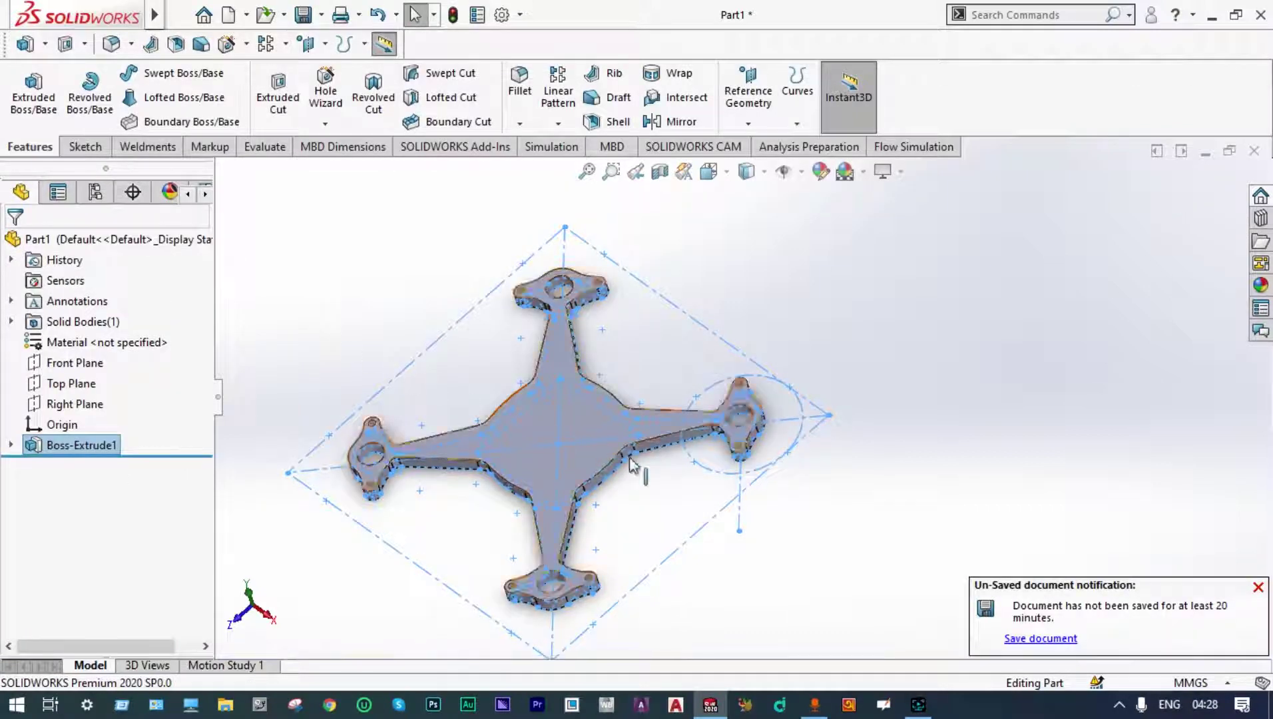
click(909, 561)
scroll(636, 525, down, 3)
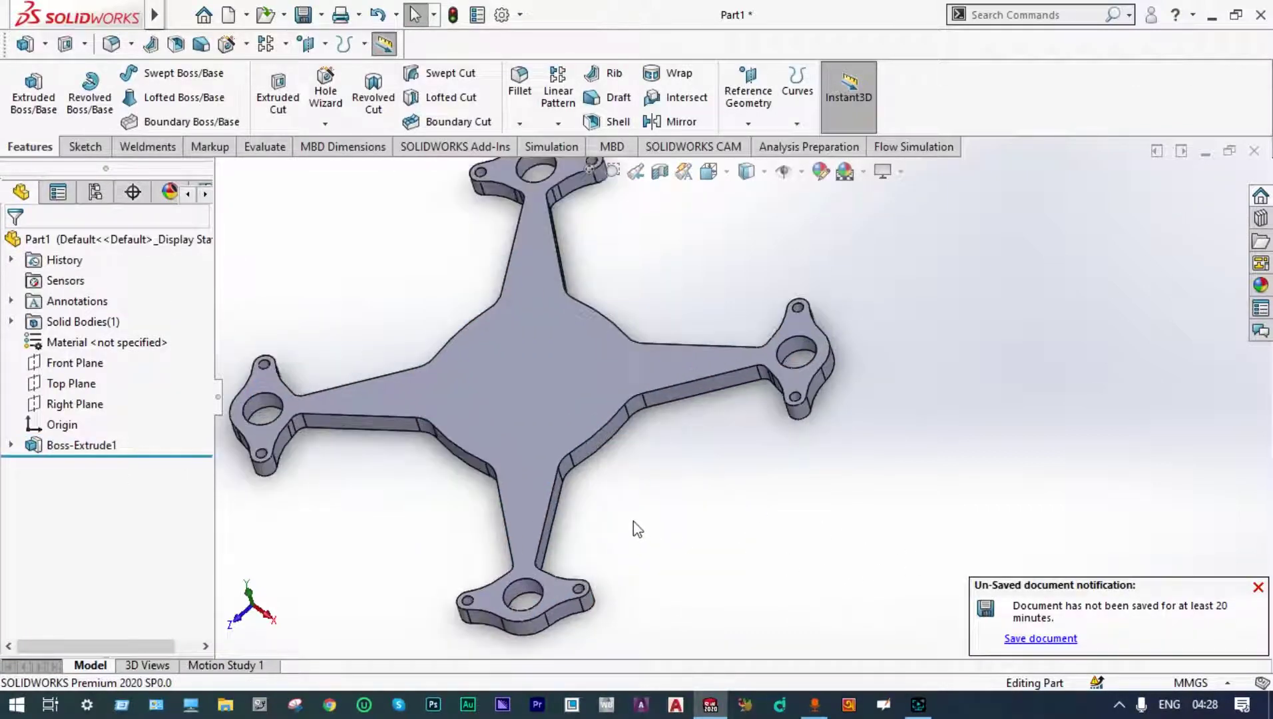
ctrl+middle_drag(634, 521, 790, 511)
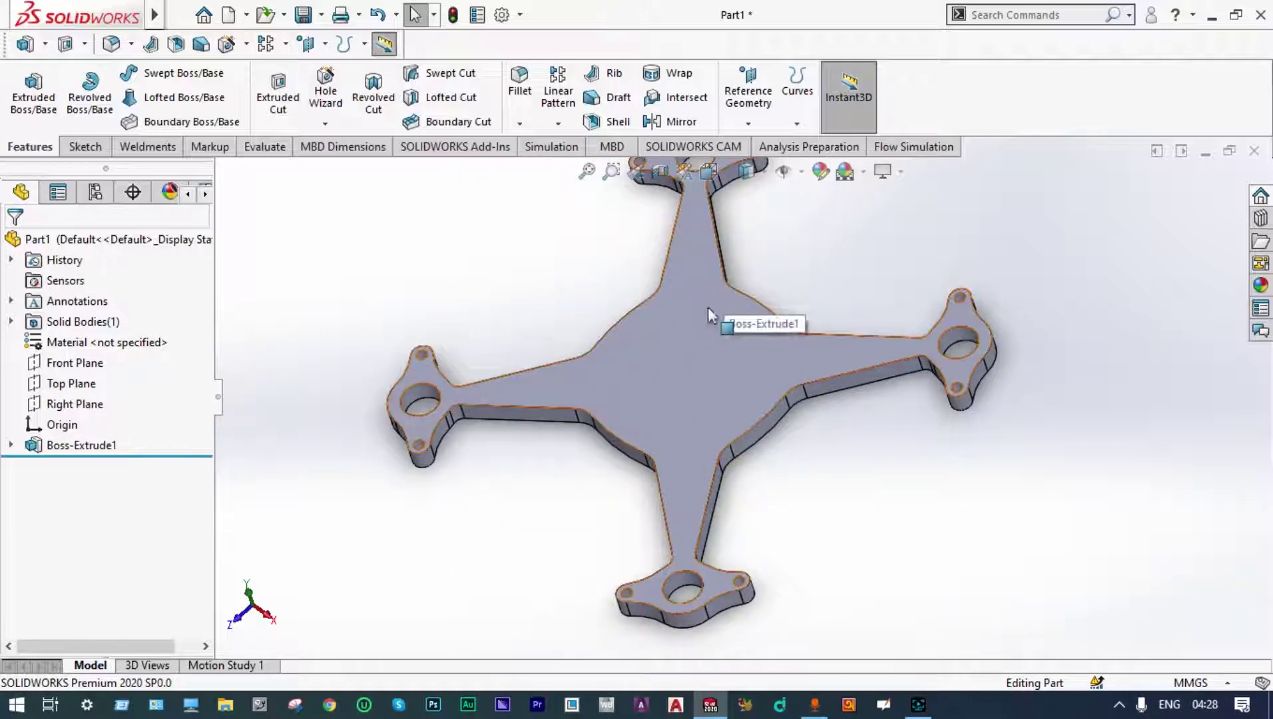
- Start a sketch on the body's upper face and convert all of Sketch1's entities into it
click(671, 394)
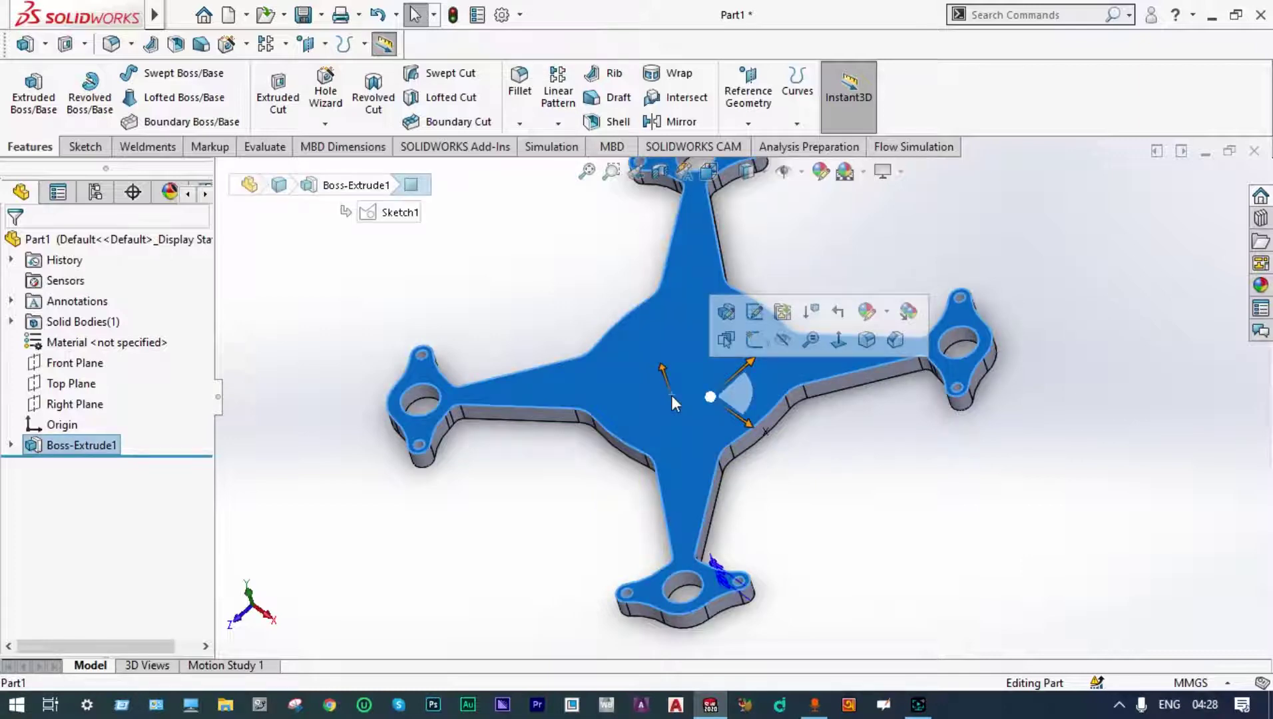
click(10, 447)
click(10, 447)
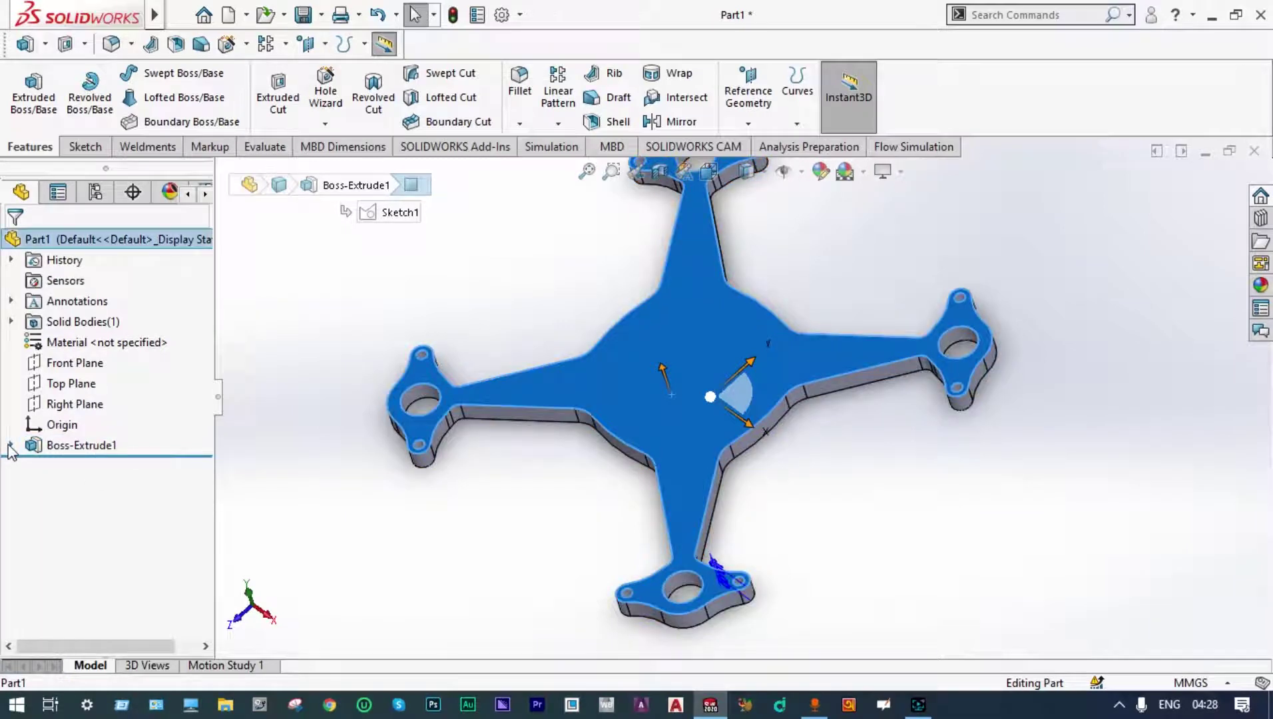
click(10, 446)
click(100, 465)
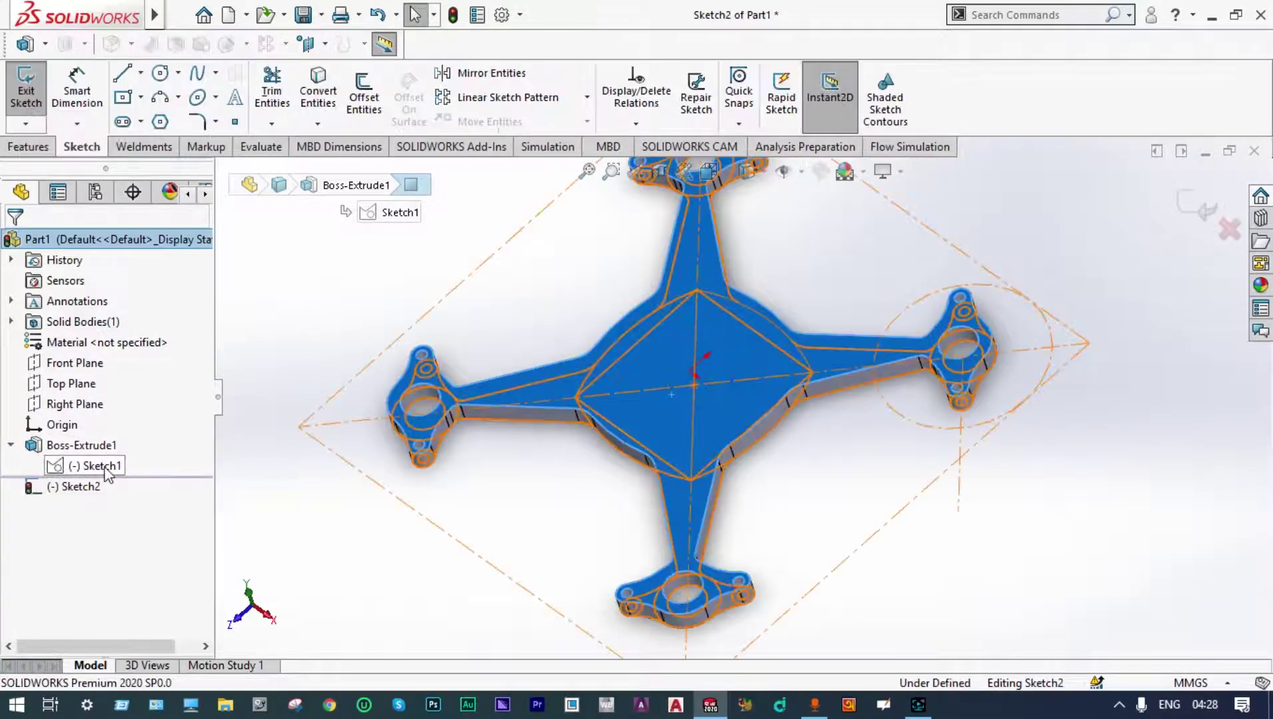
click(104, 468)
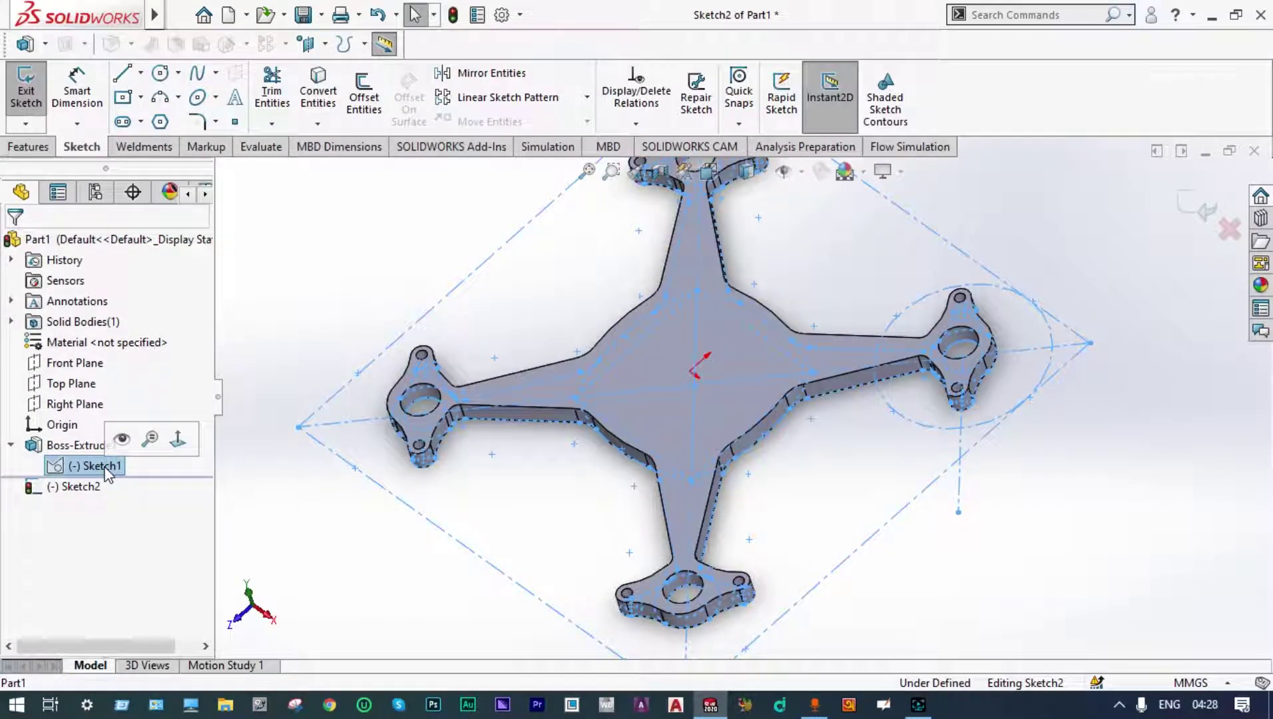
click(303, 116)
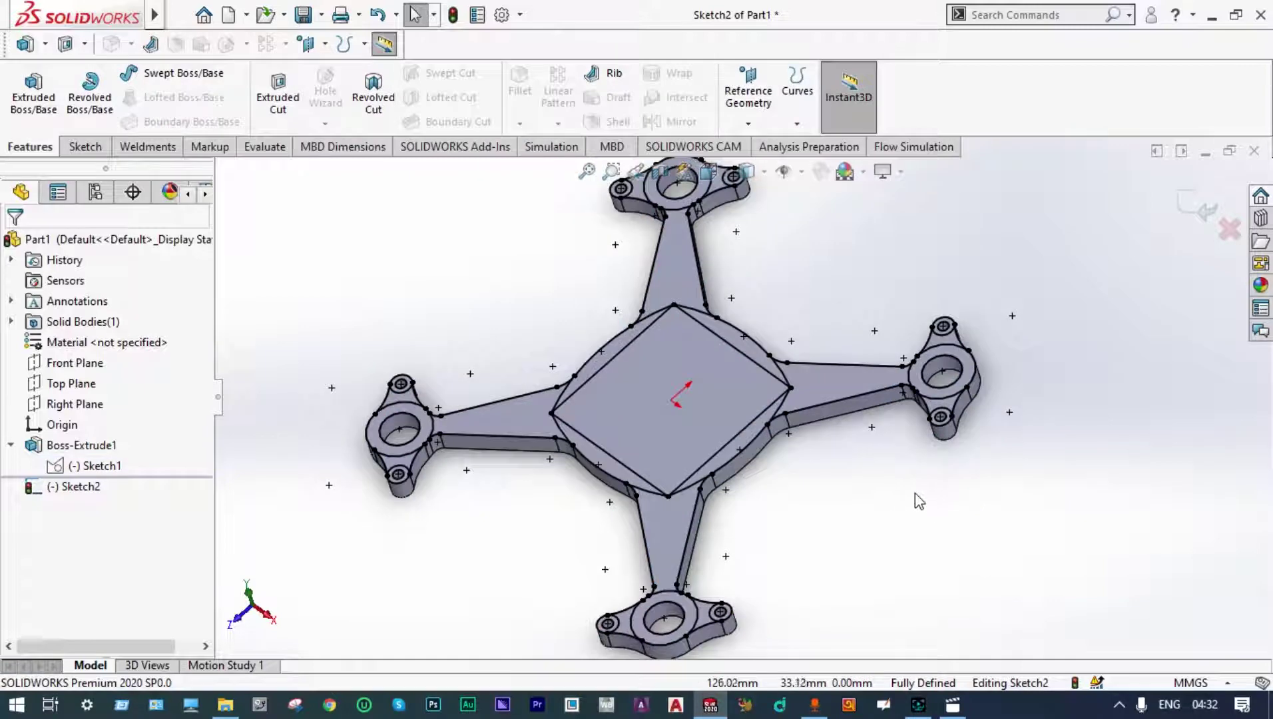
click(83, 147)
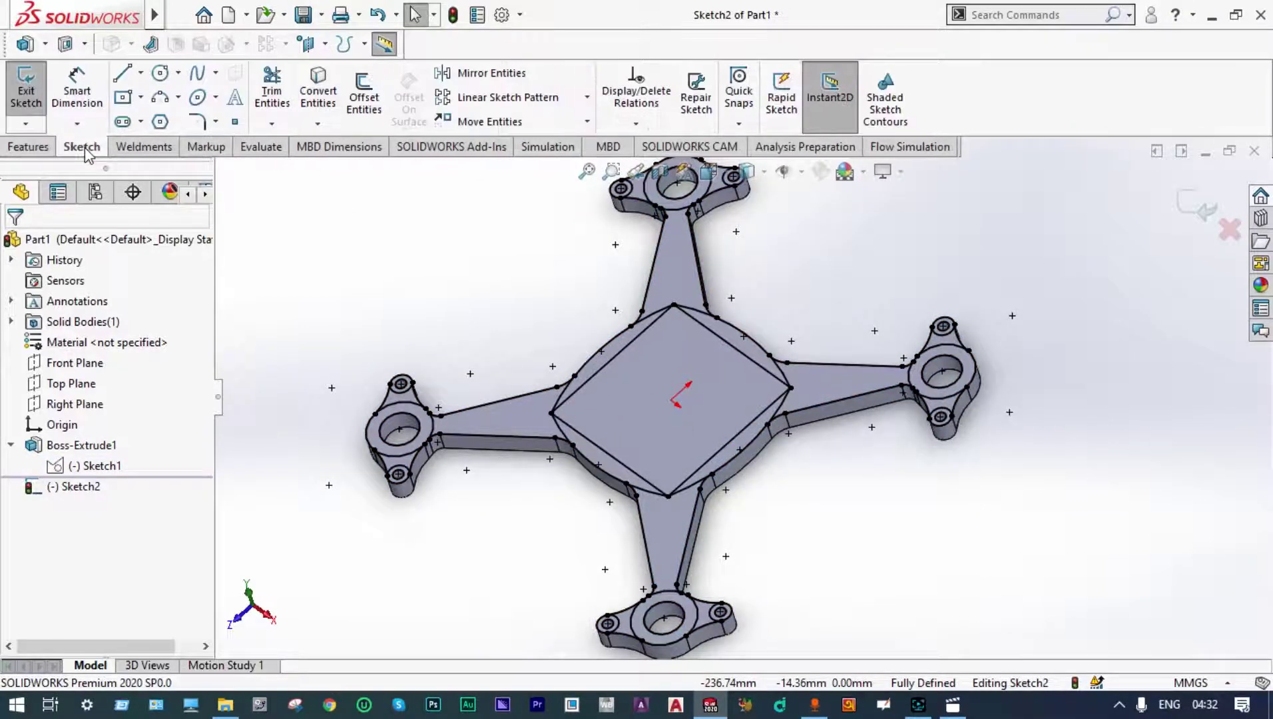
- Trim the converted sketch entities on the arms and inside the center, keeping the four arcs outlining the central body
click(269, 80)
mouse_move(454, 340)
mouse_down()
mouse_move(426, 464)
mouse_move(406, 386)
mouse_up()
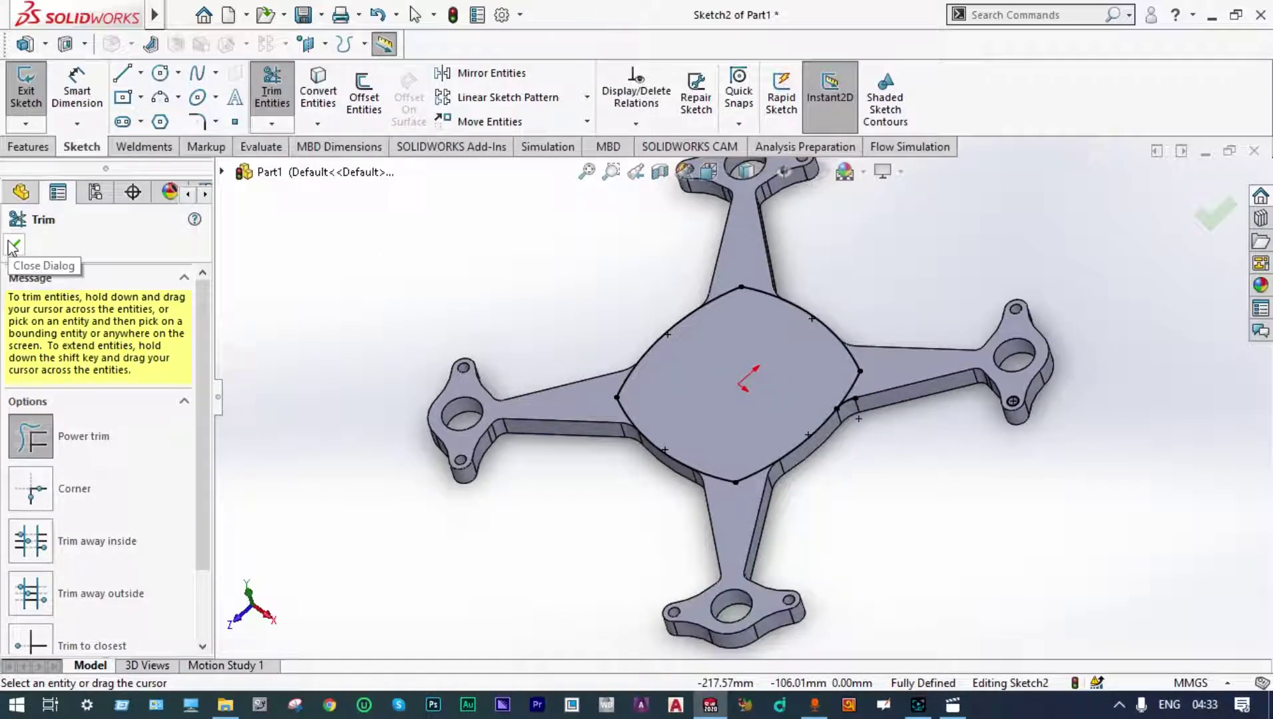
click(14, 245)
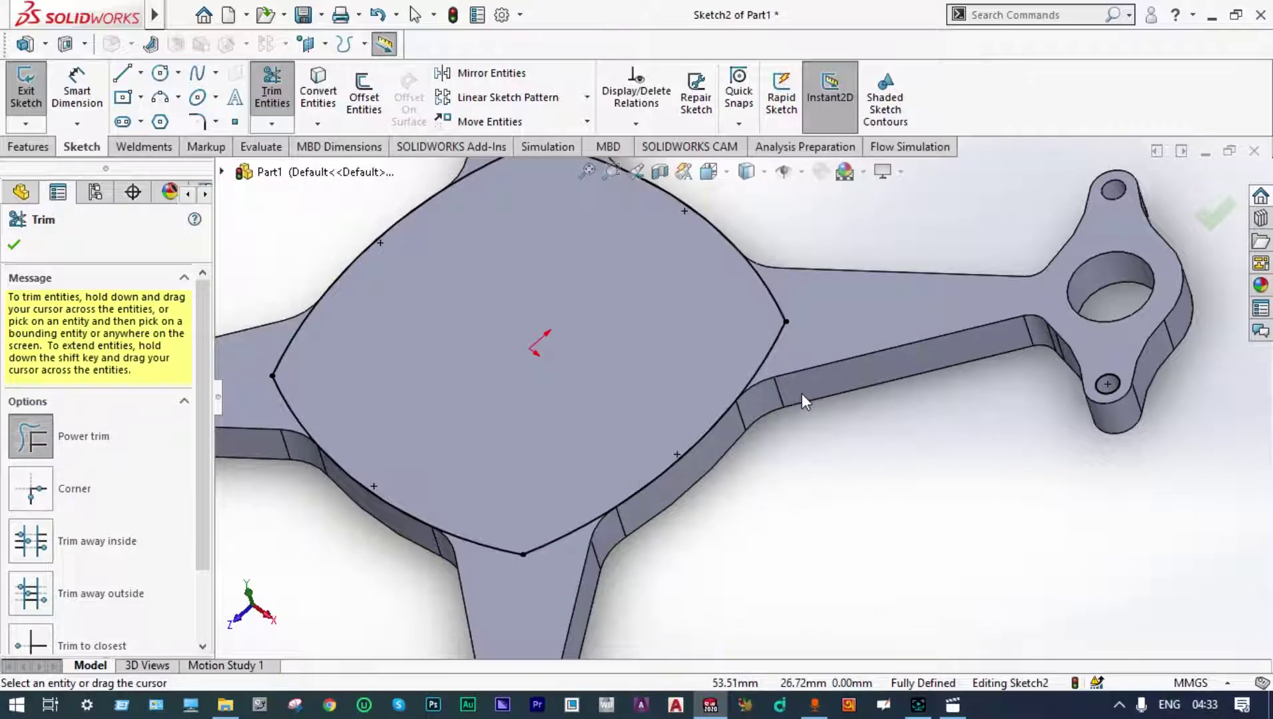
scroll(801, 394, up, 6)
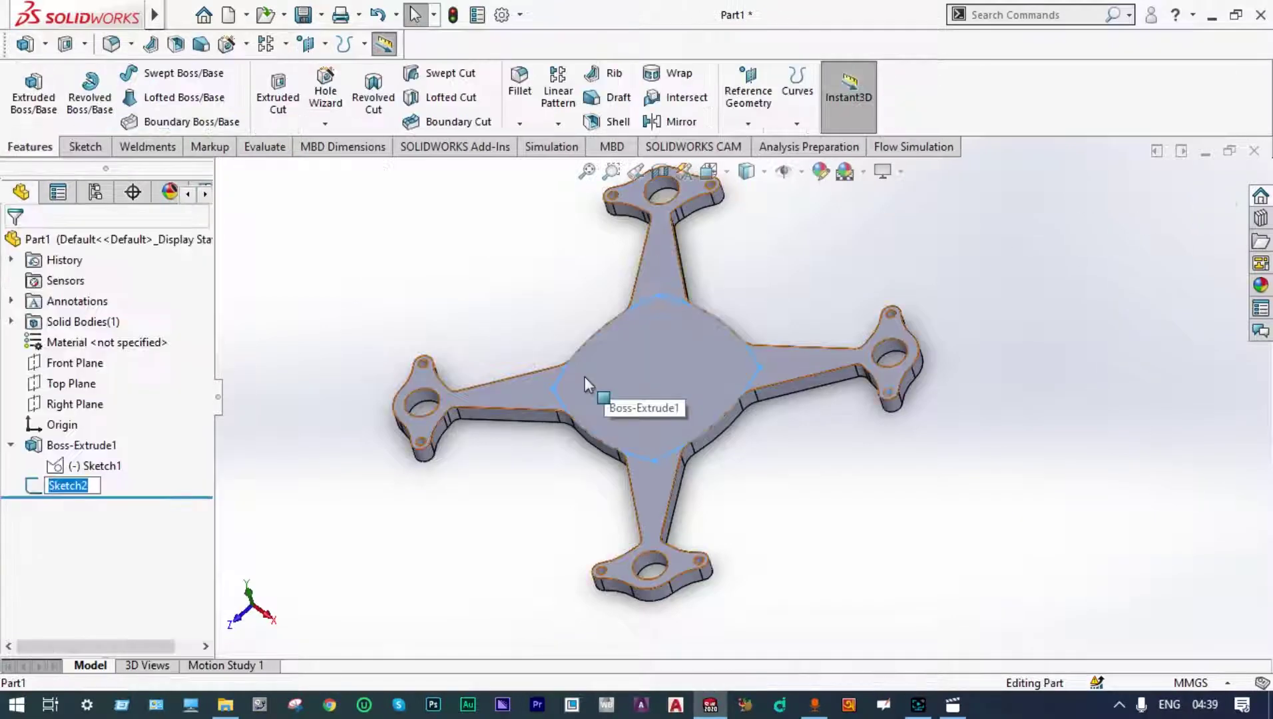
- Reopen Sketch2 for editing and fillet the corner between two adjacent arcs of the central outline with a 10 mm radius
scroll(584, 377, down, 3)
scroll(572, 395, down, 5)
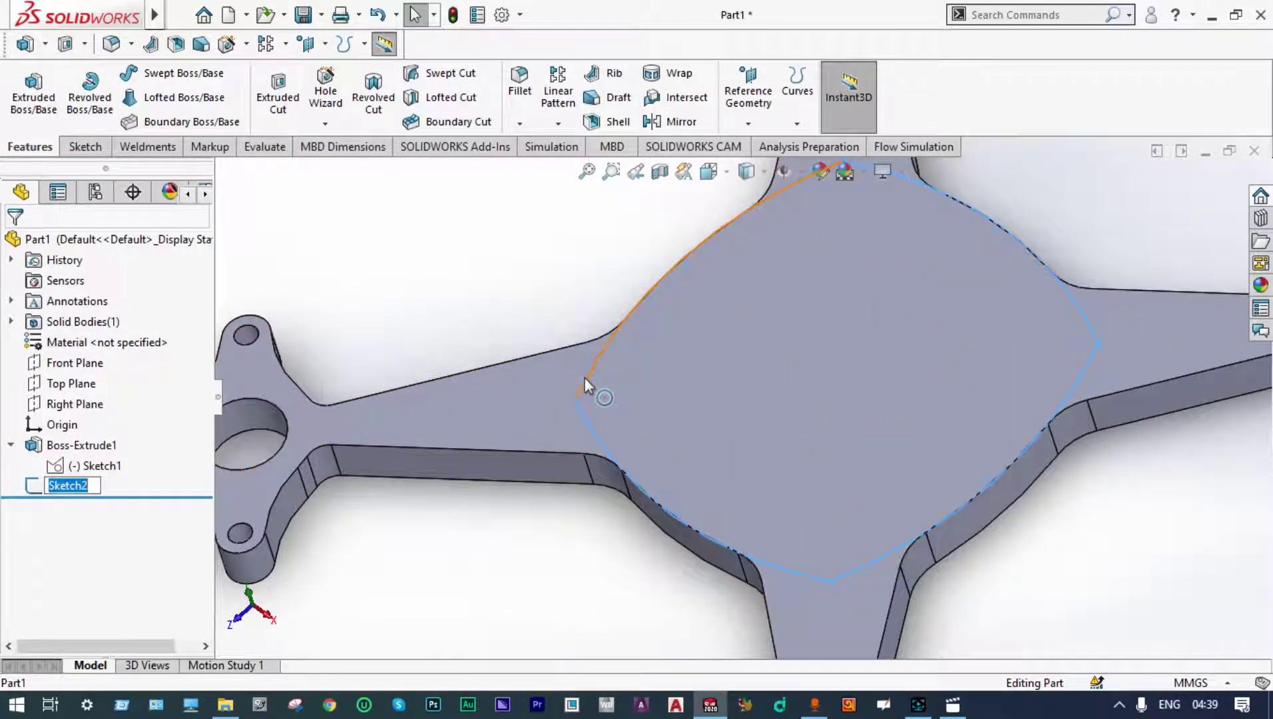
click(585, 380)
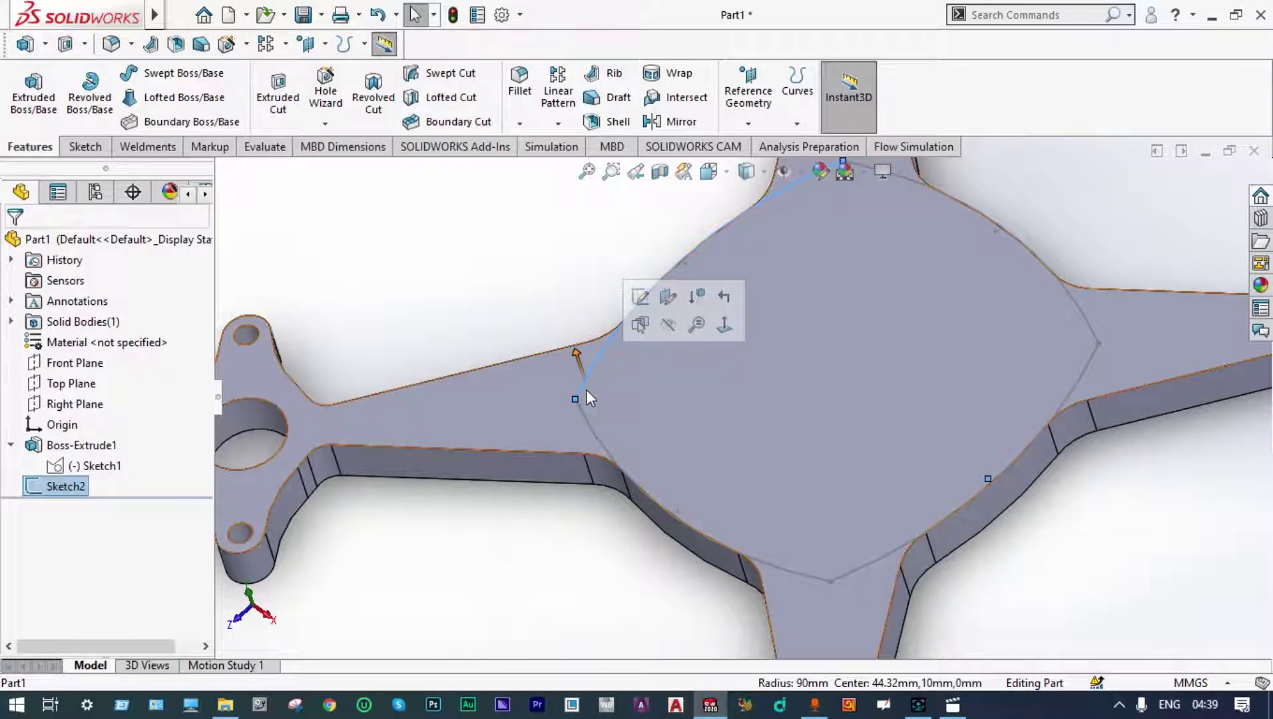
double_click(584, 415)
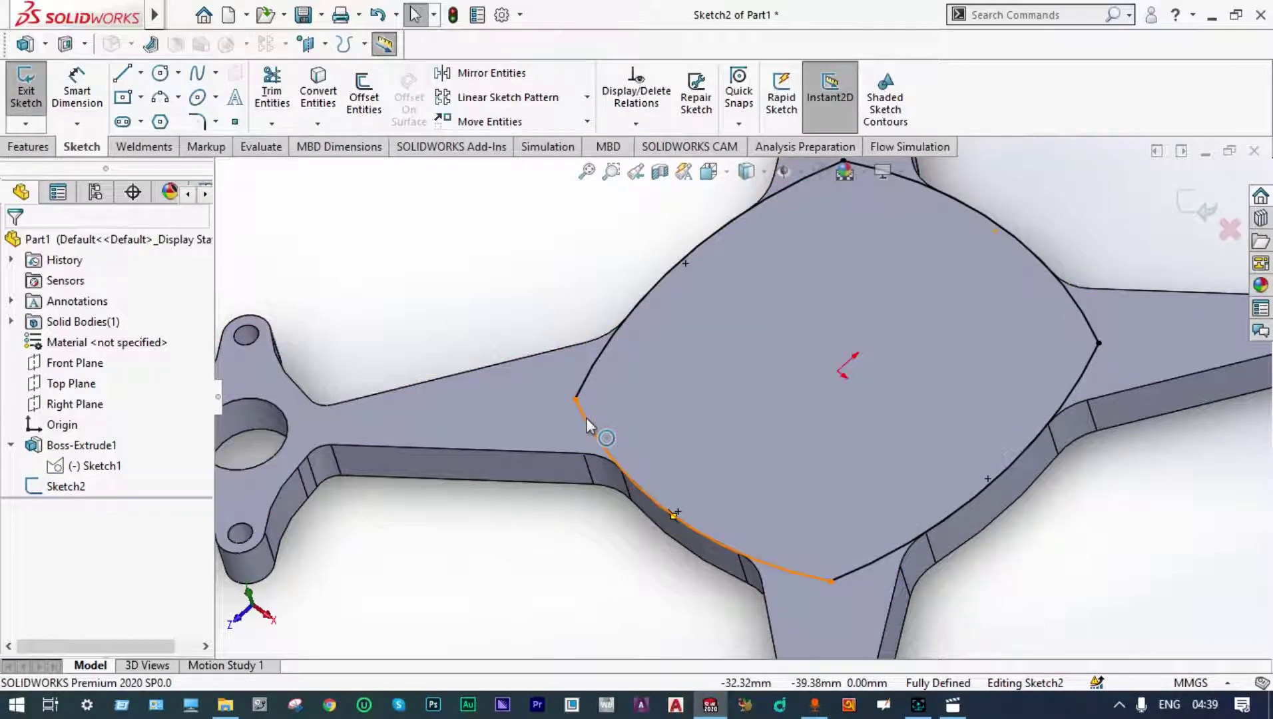
click(586, 418)
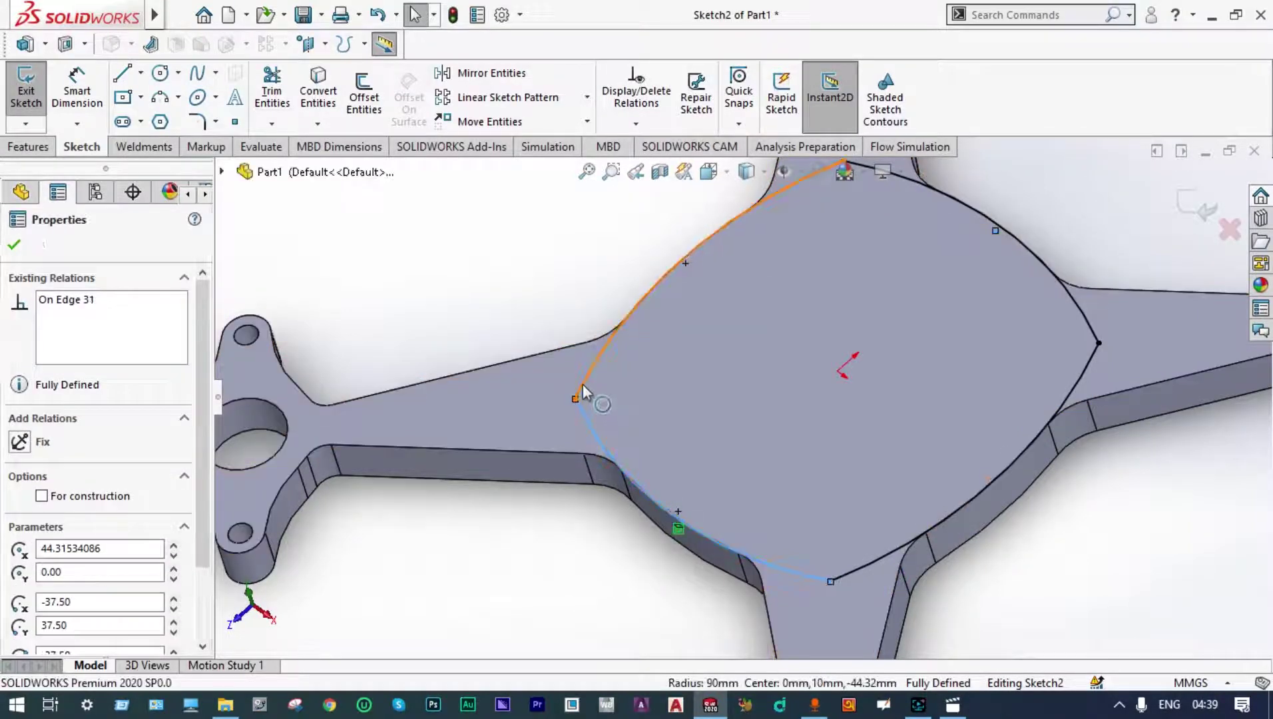
ctrl+click(583, 392)
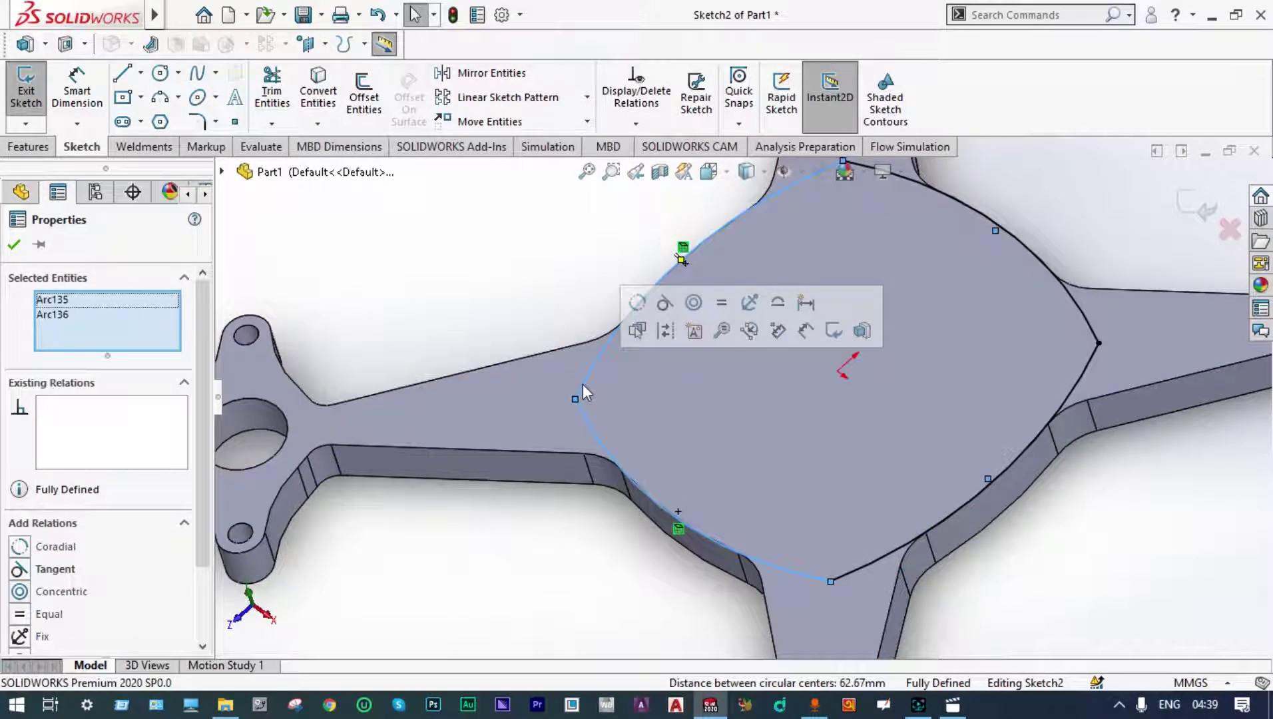
click(198, 122)
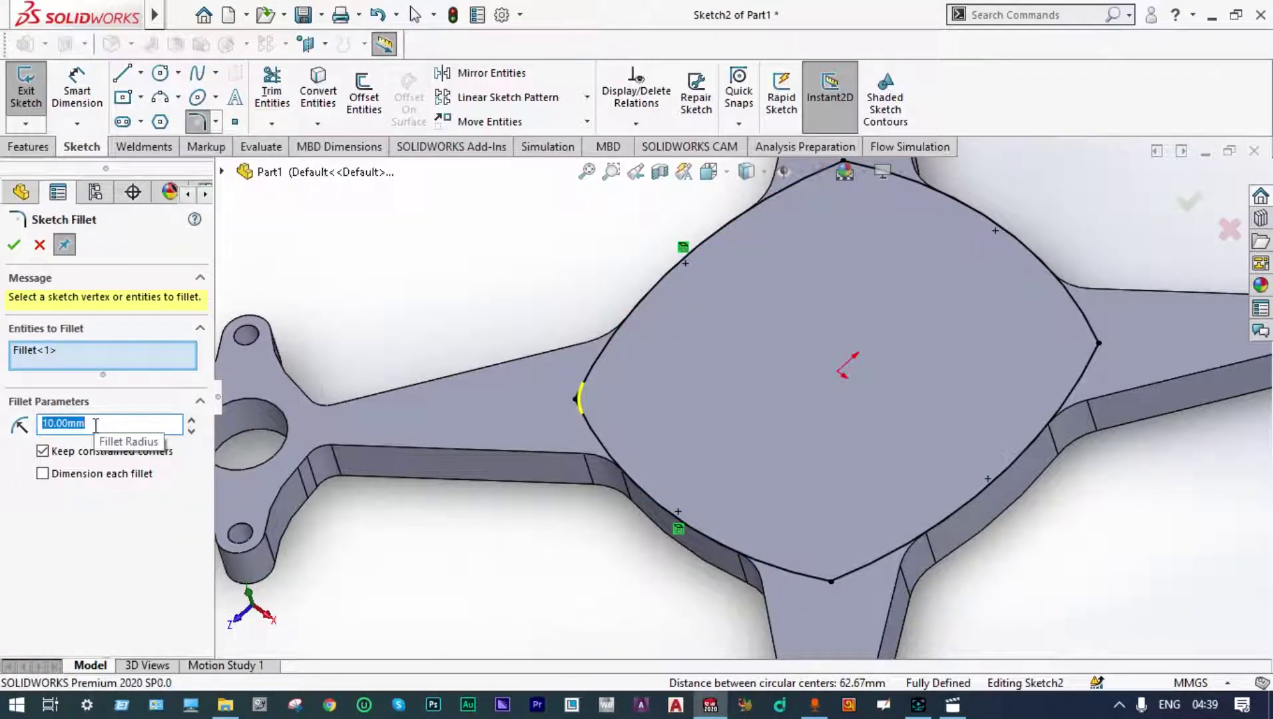
click(14, 244)
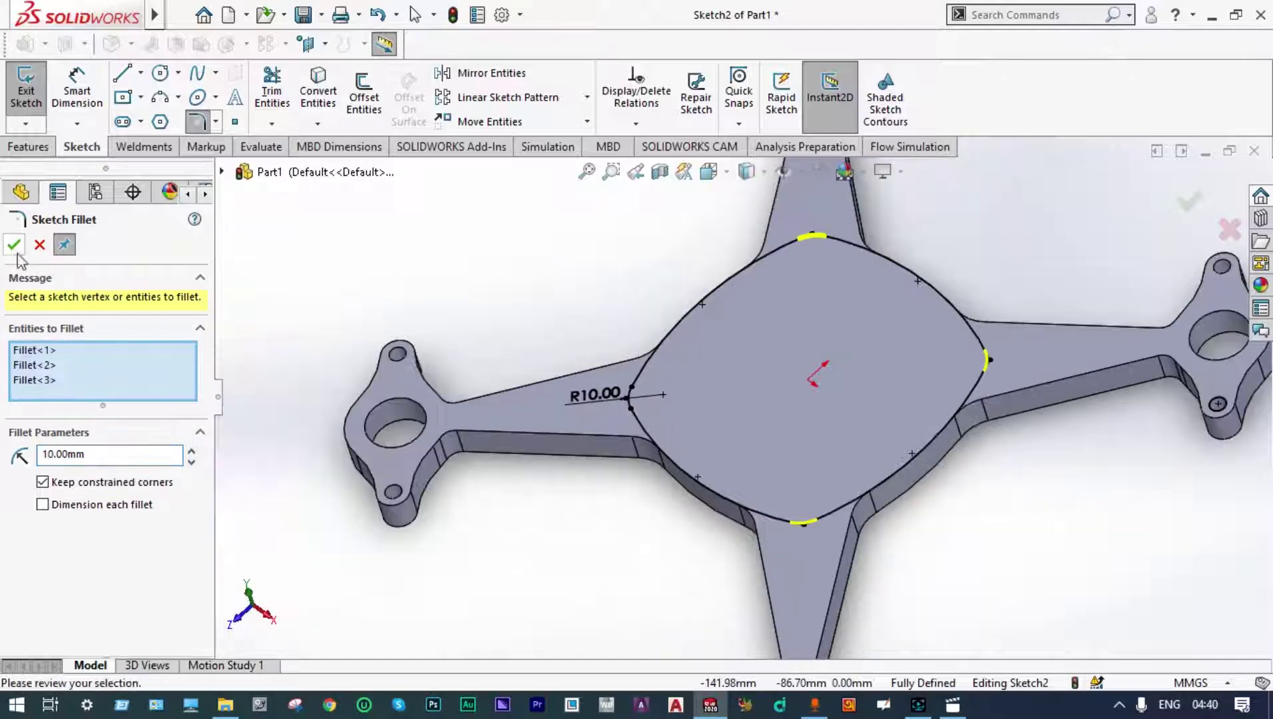
- Fillet the remaining three corners of the central outline with a 10 mm radius and exit the sketch
click(14, 246)
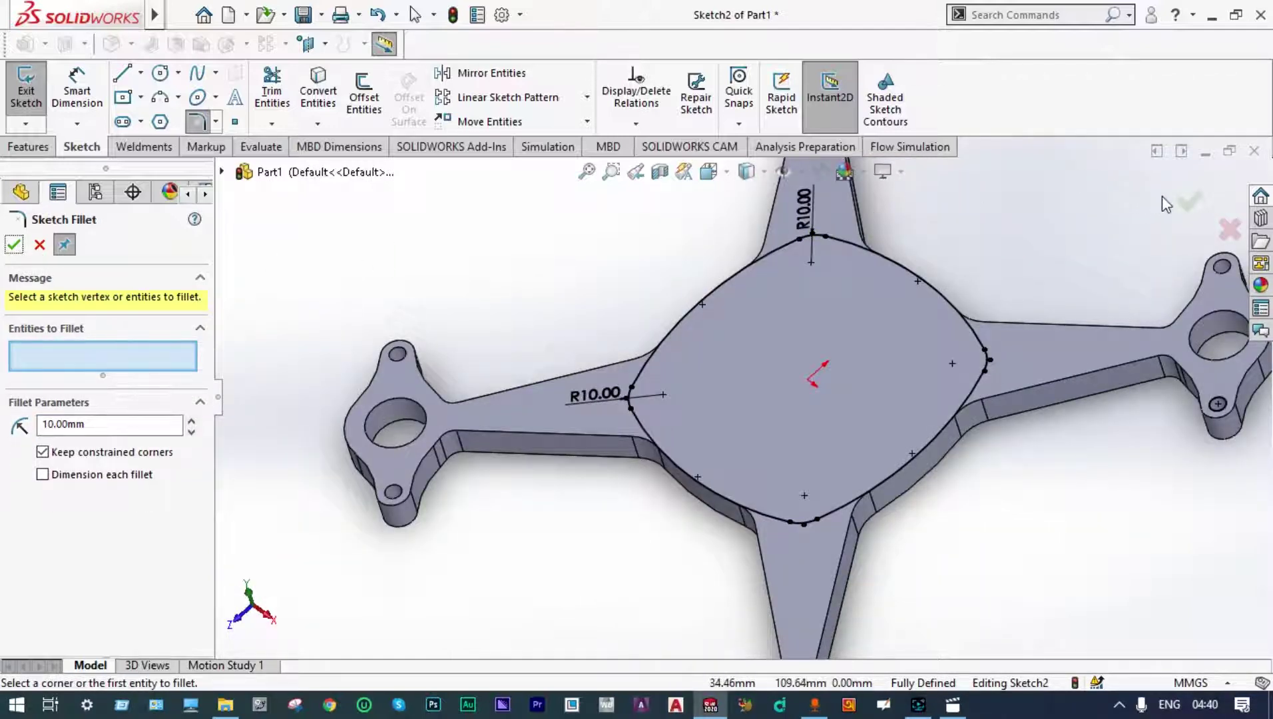
click(1188, 201)
click(1185, 202)
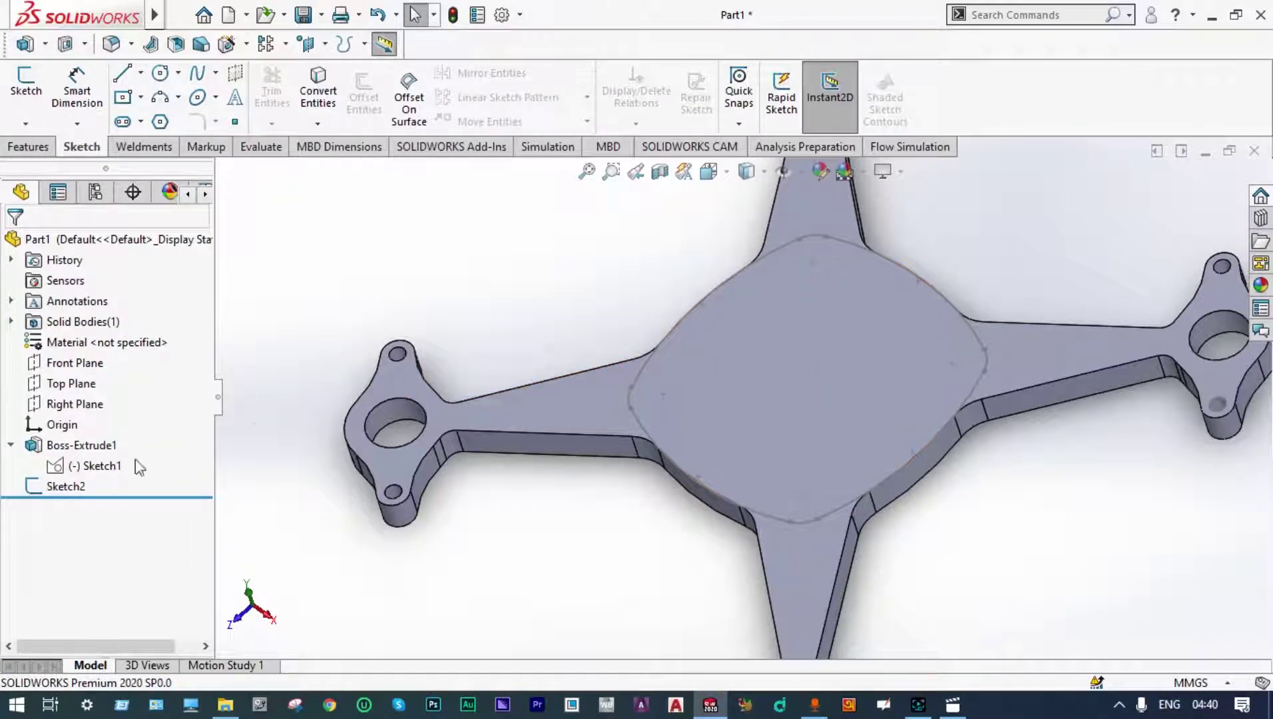
- Extrude the rounded central outline of Sketch2 as a 10 mm blind boss with merged result
click(78, 489)
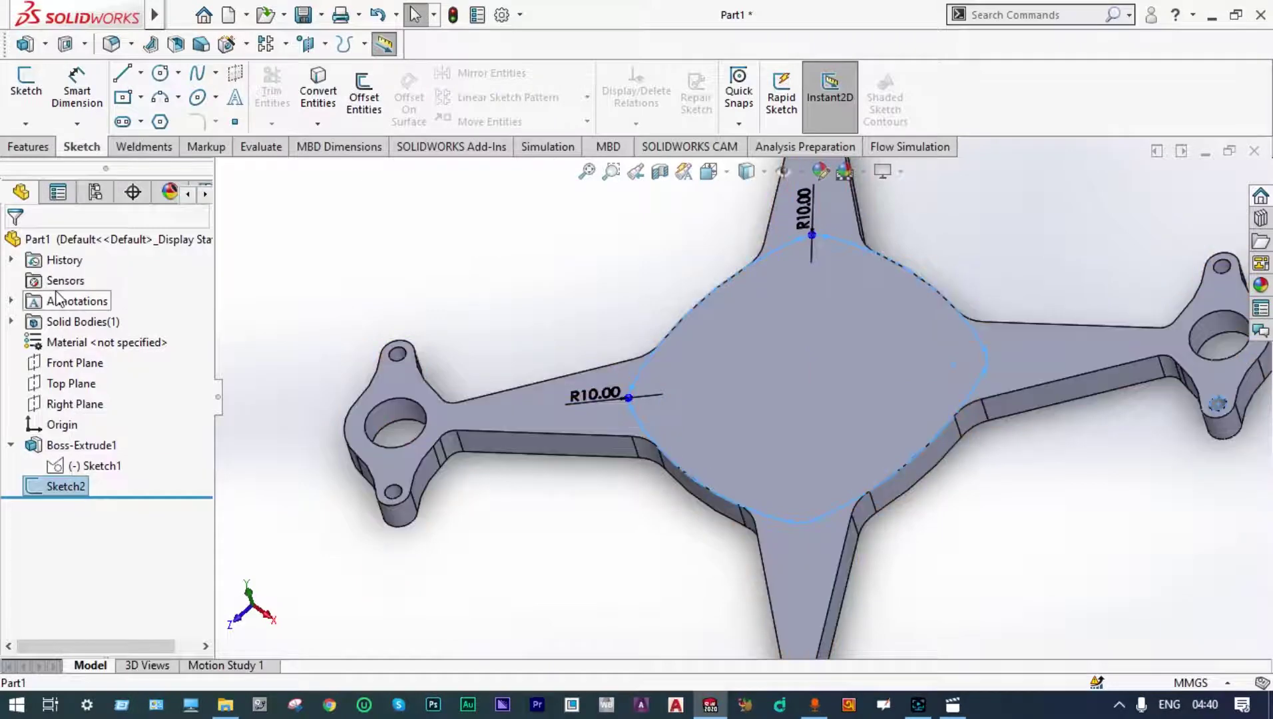
click(28, 146)
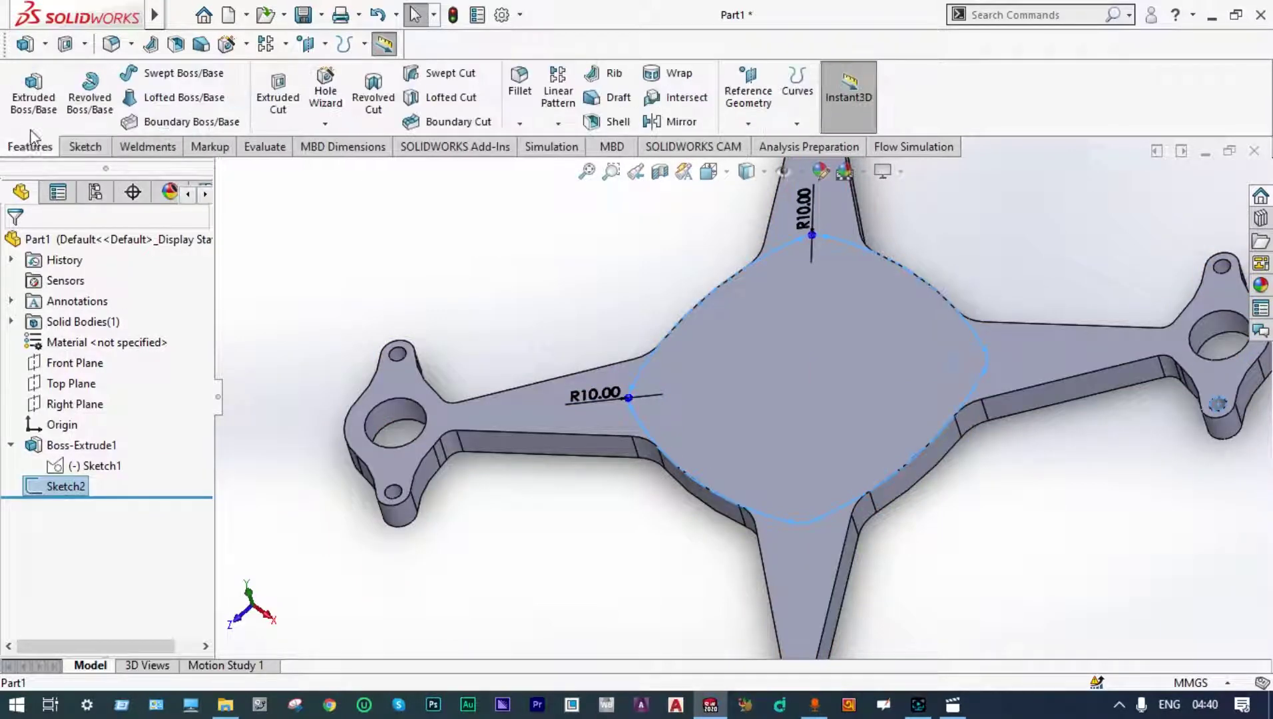
click(34, 84)
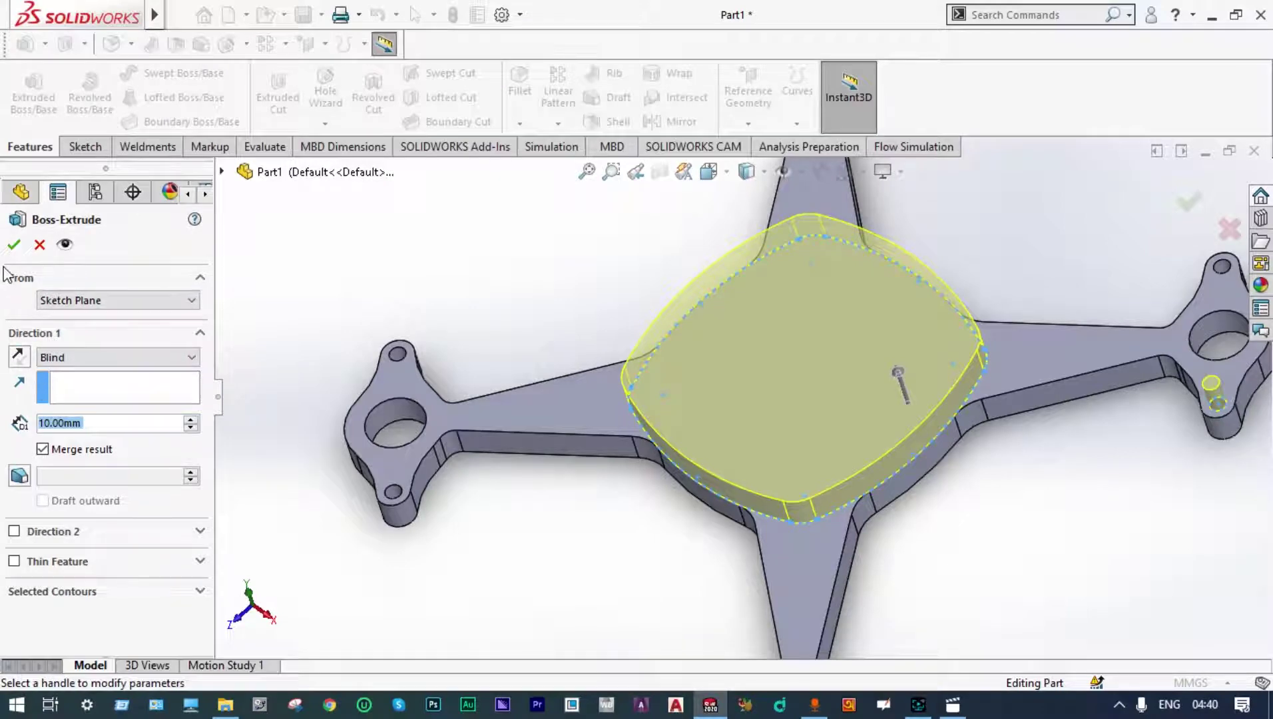
click(15, 245)
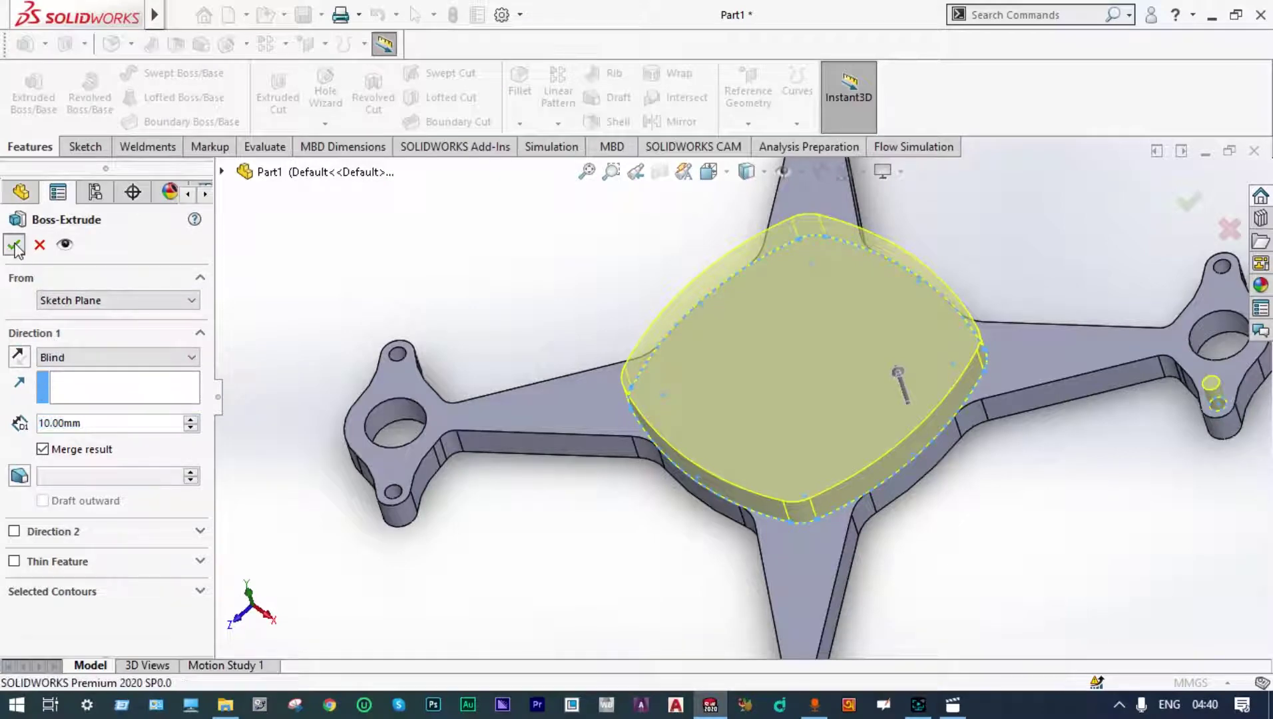
click(370, 283)
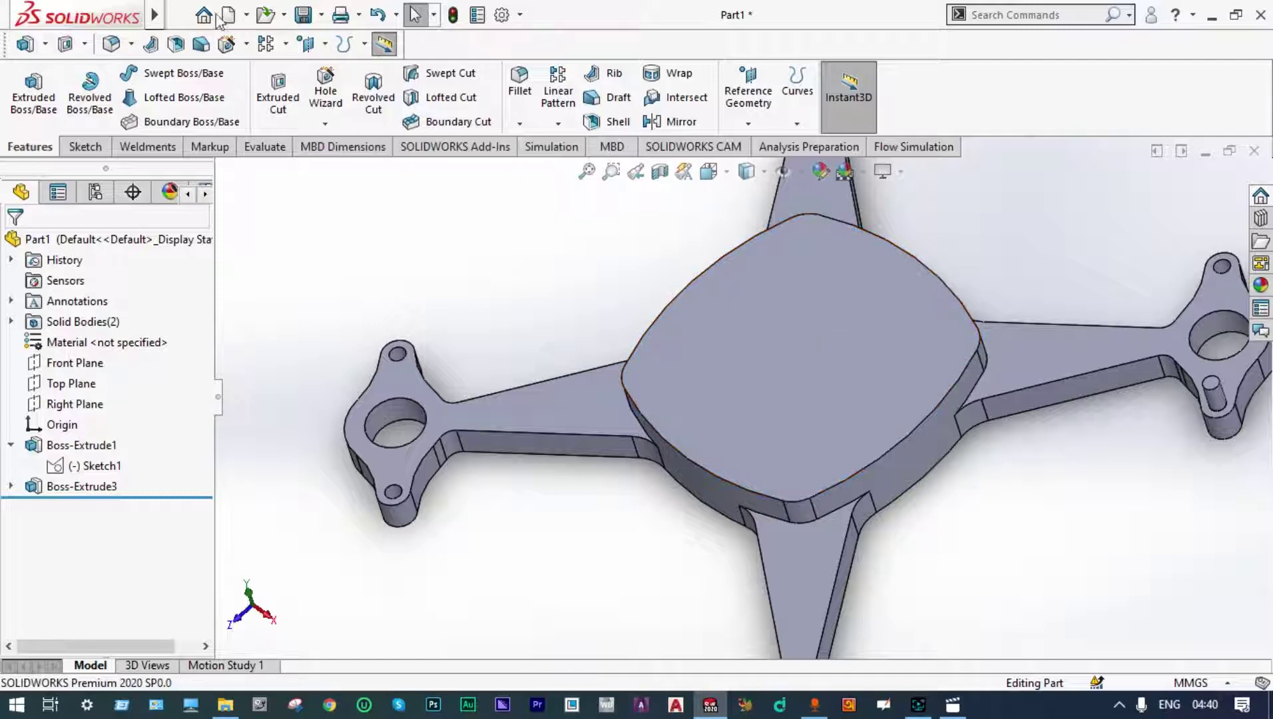
- Add a 20 mm high dome to the upper face of the raised central boss, with Continuous dome turned off
mouse_move(148, 9)
click(248, 15)
click(328, 14)
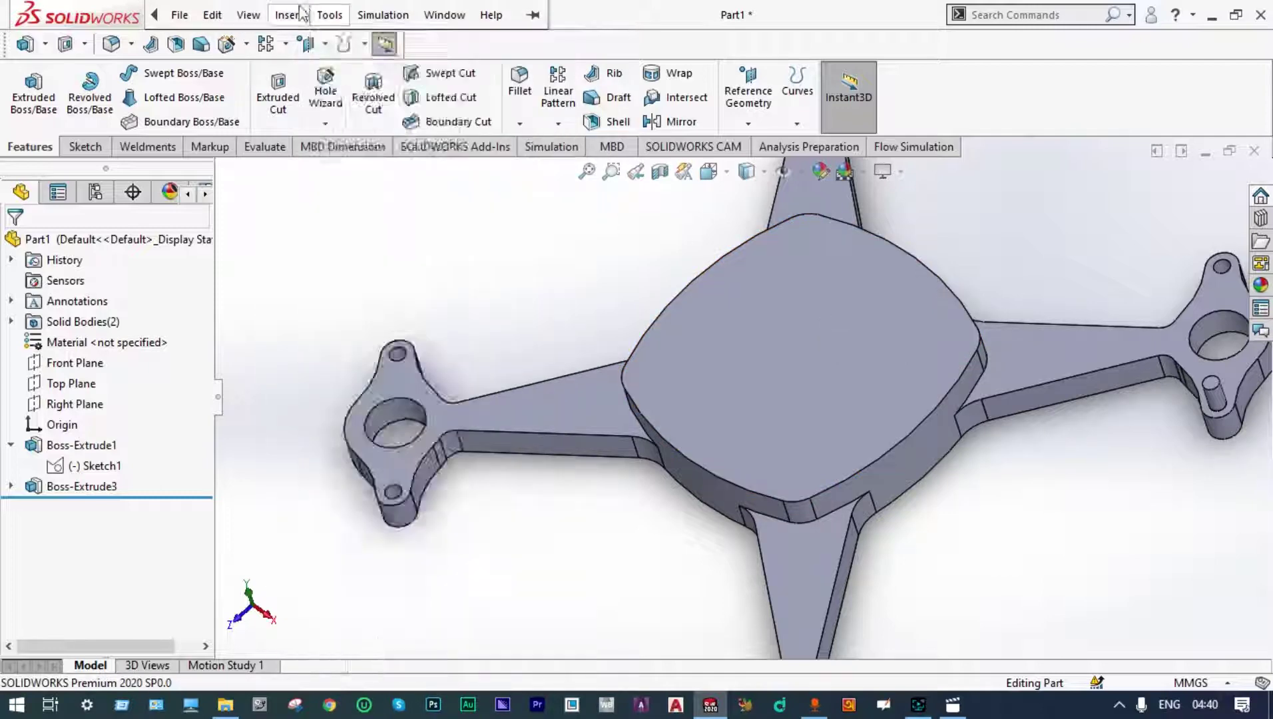
click(290, 14)
mouse_move(316, 112)
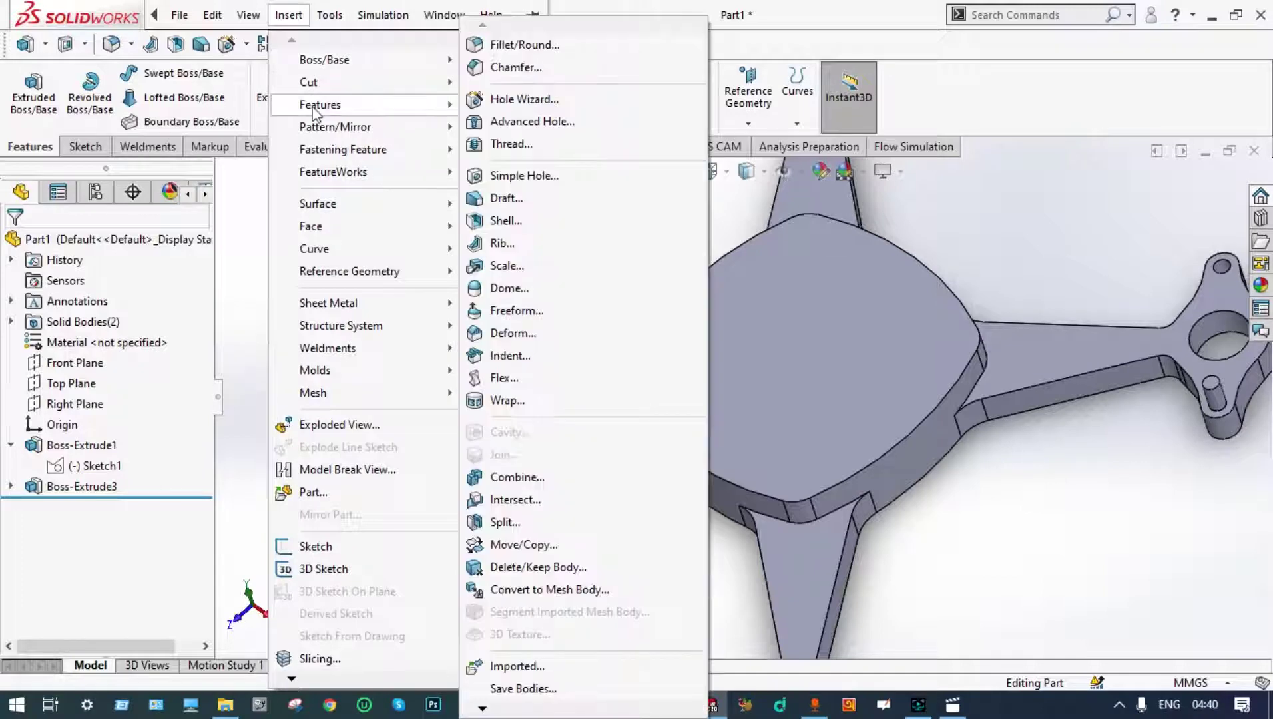
click(509, 289)
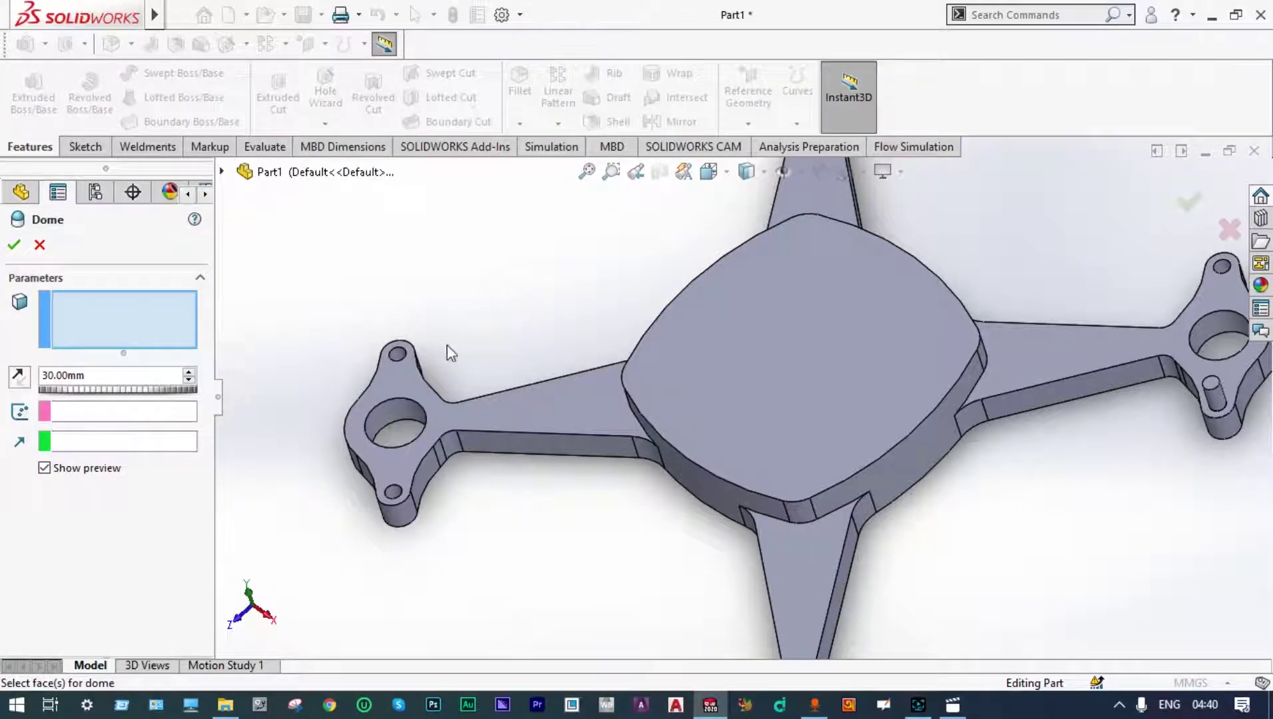
click(729, 353)
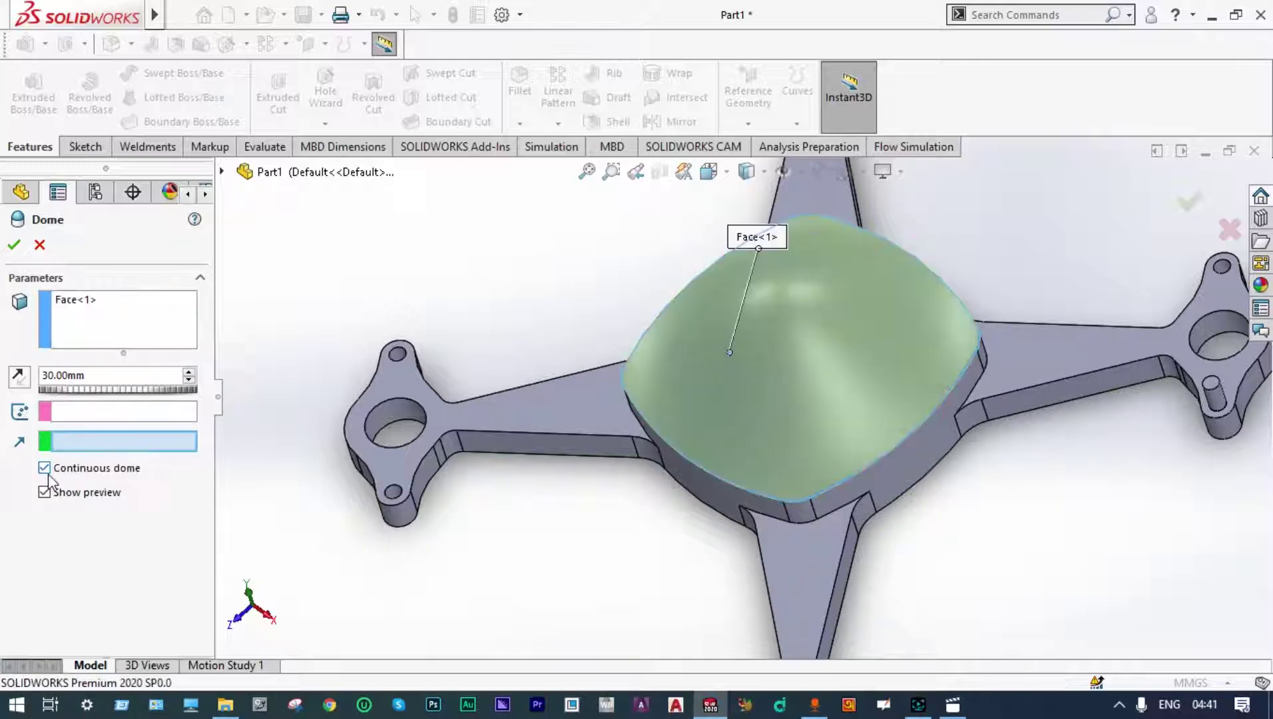
click(189, 380)
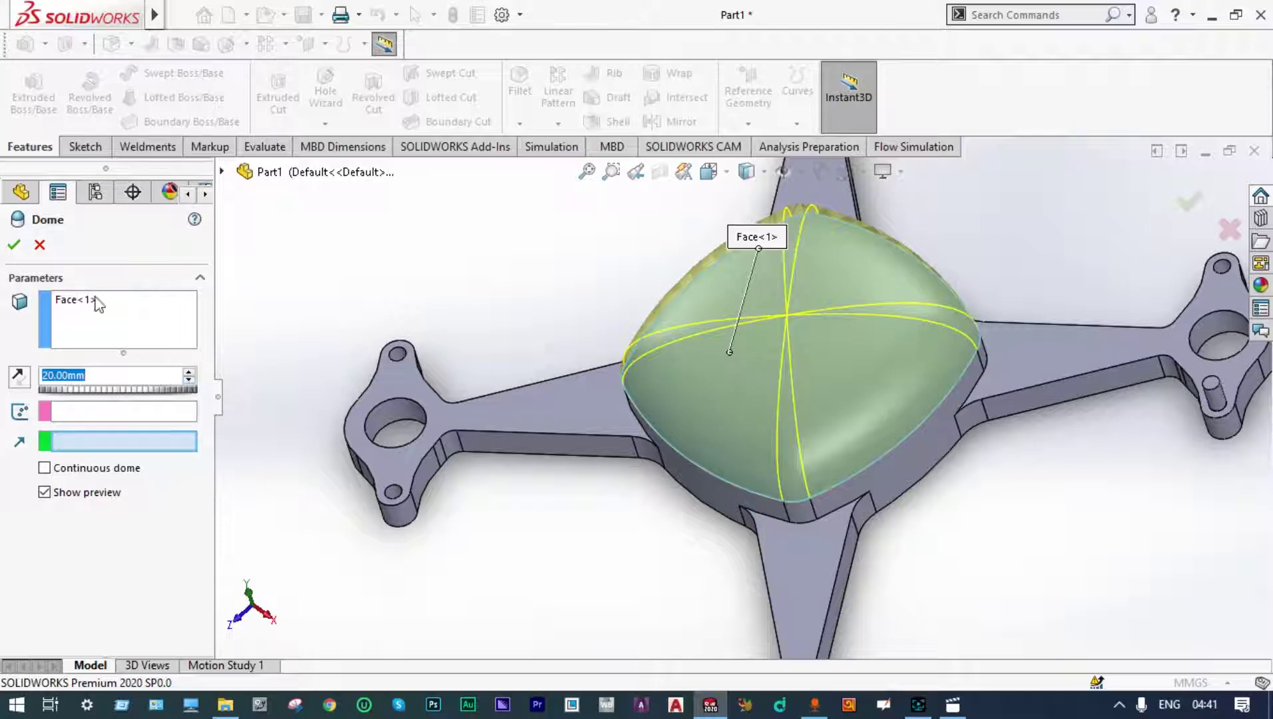
click(14, 244)
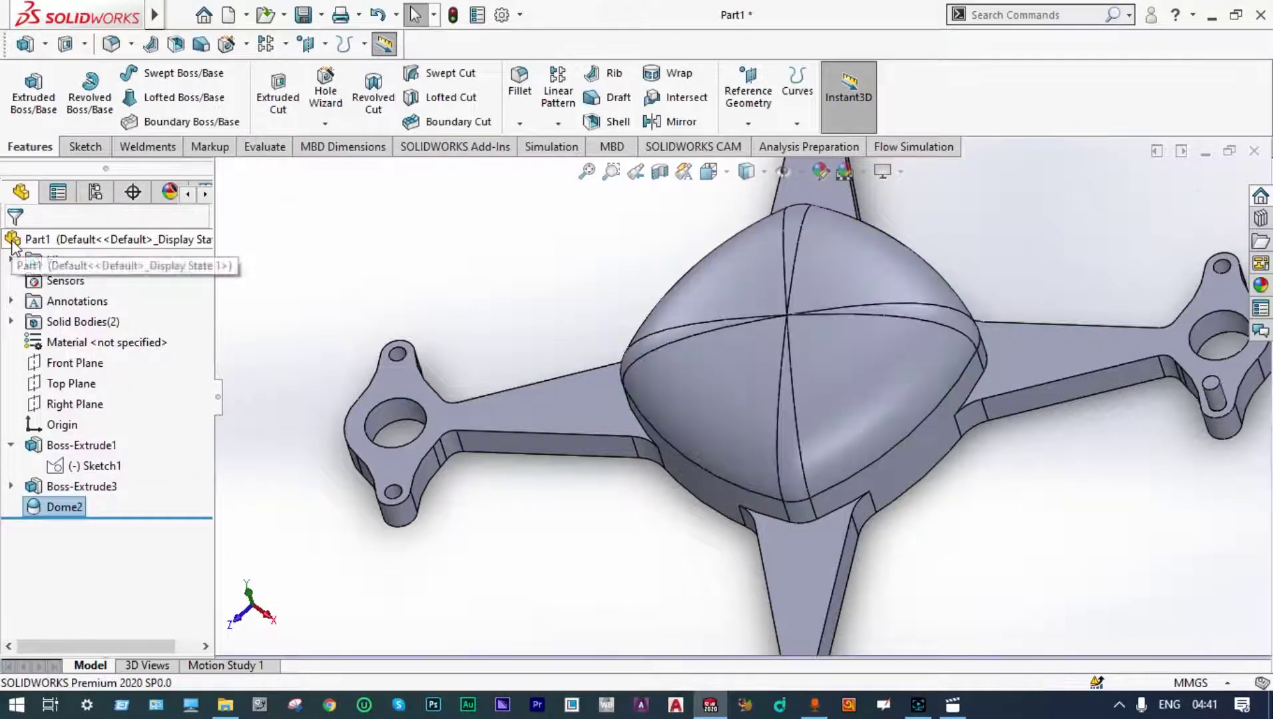
click(355, 281)
- Examine the dome and the arms of the whole frame, from overall view to close-up
key(f)
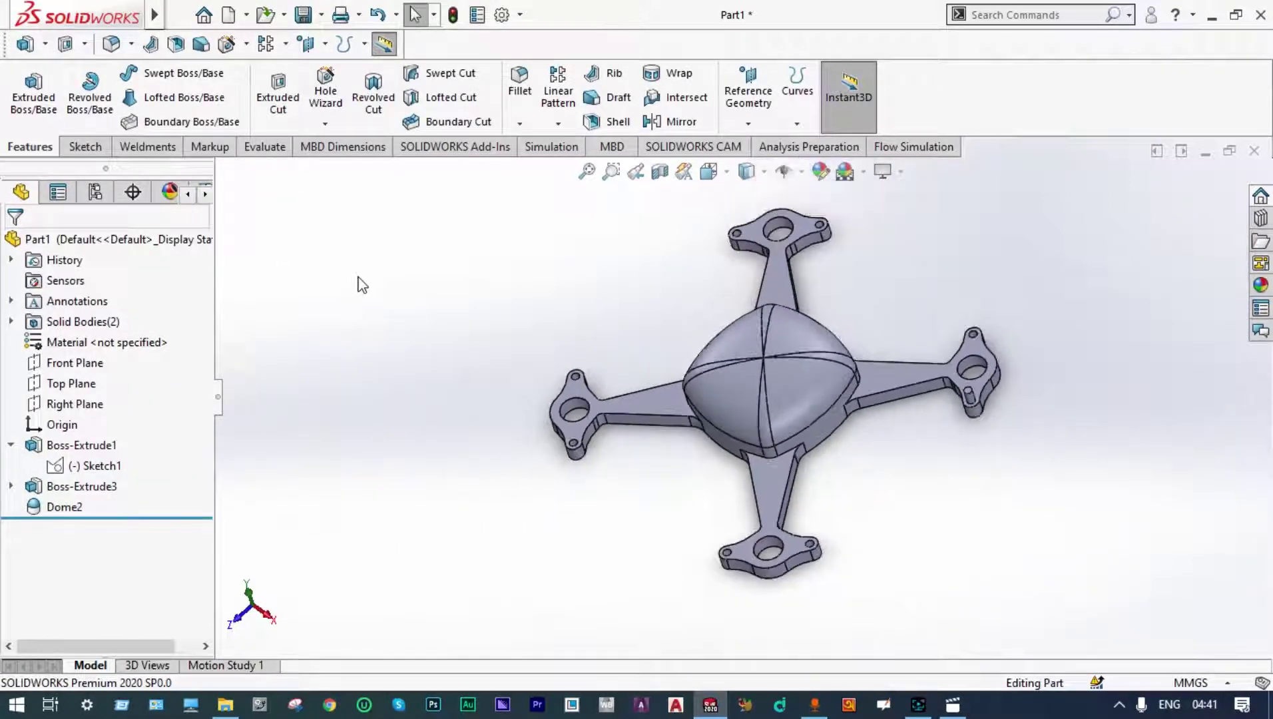
scroll(777, 345, down, 4)
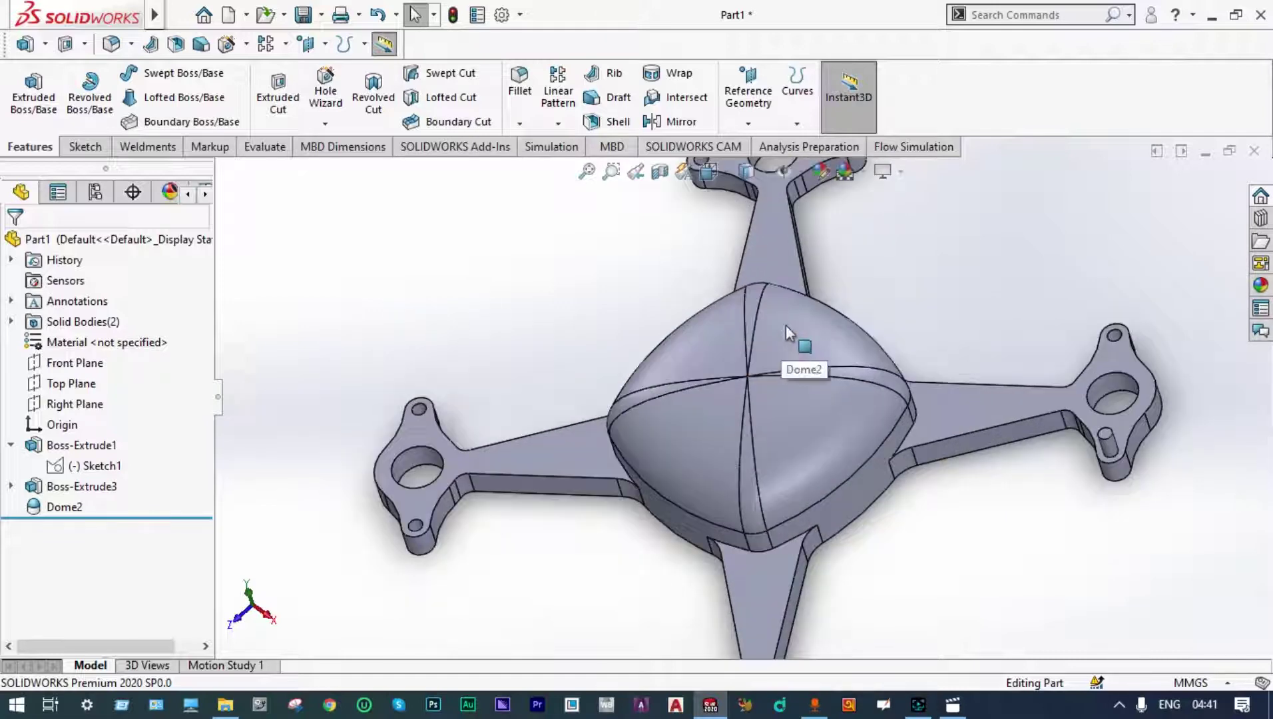
scroll(795, 336, up, 3)
scroll(864, 301, down, 1)
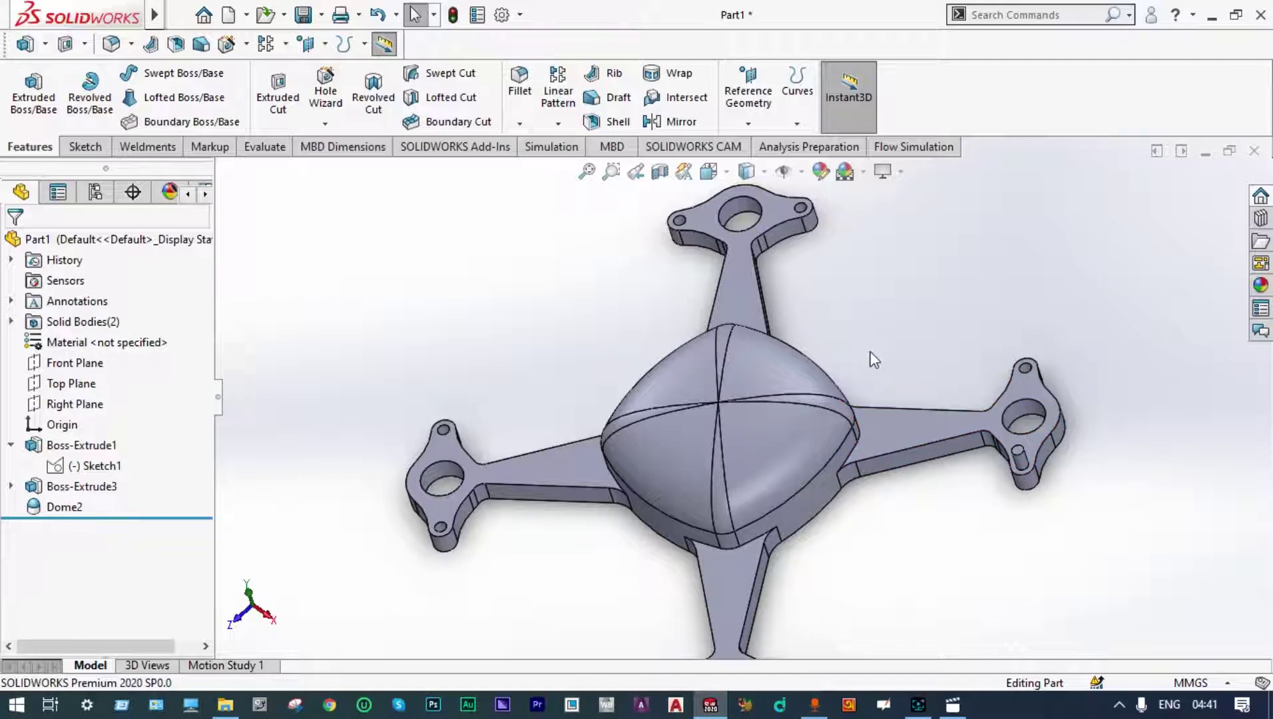
scroll(872, 353, up, 2)
scroll(855, 377, down, 1)
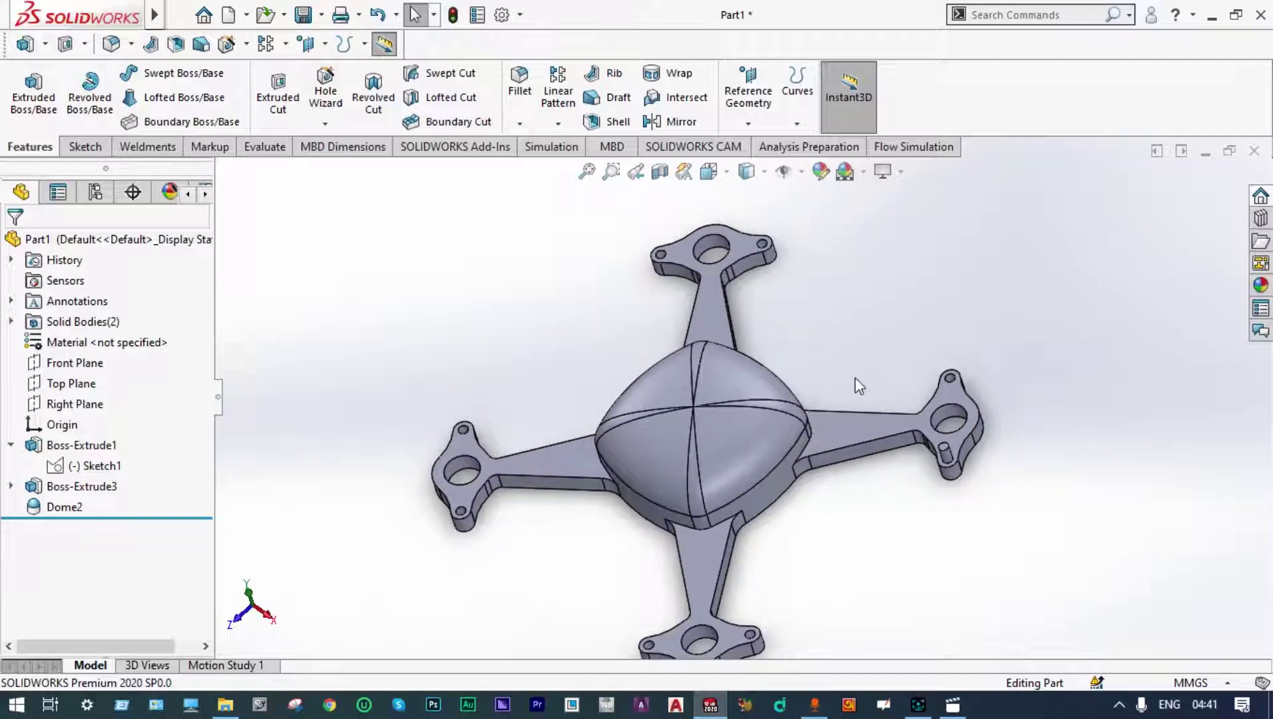
scroll(855, 378, down, 1)
scroll(832, 378, down, 1)
scroll(822, 378, up, 1)
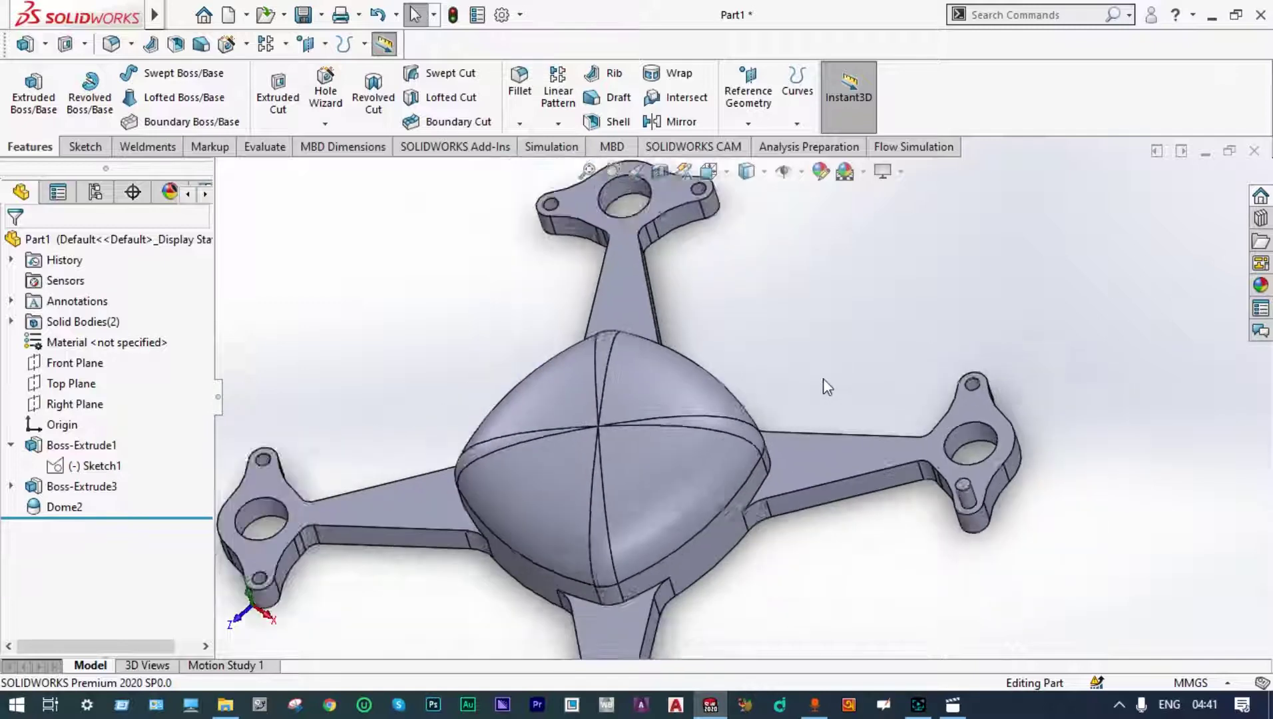
scroll(632, 376, up, 2)
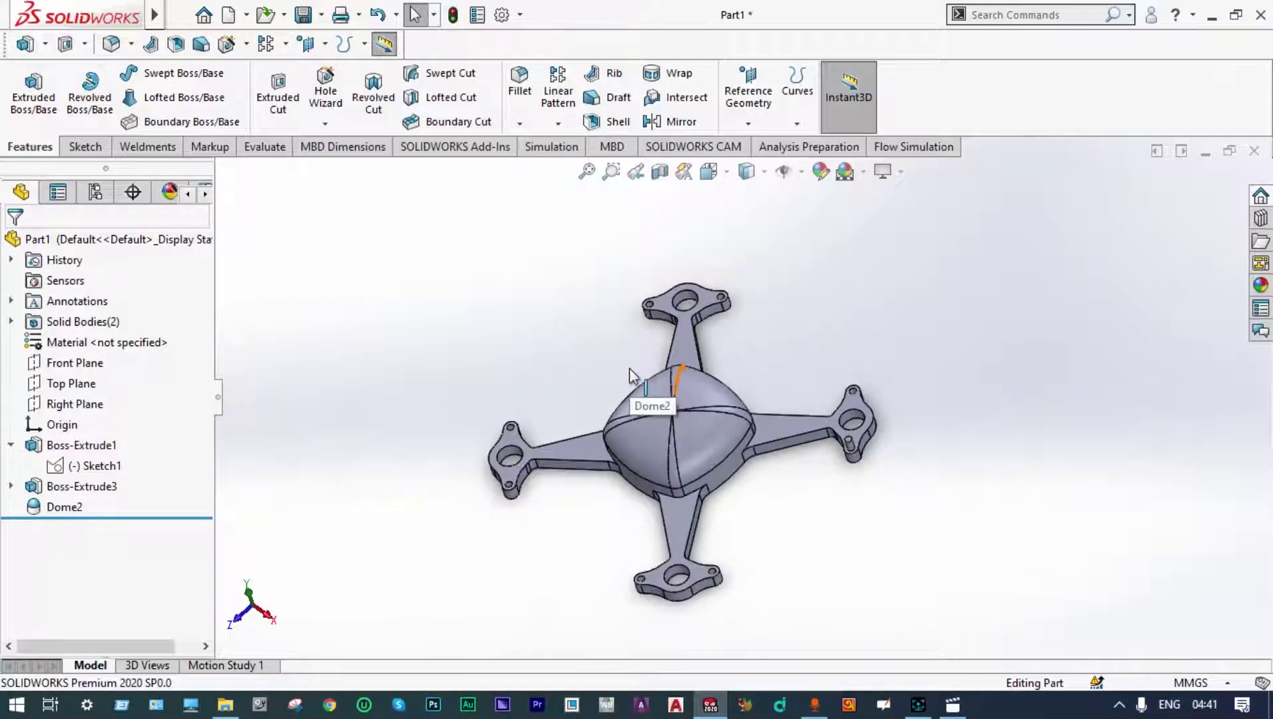
scroll(747, 476, down, 1)
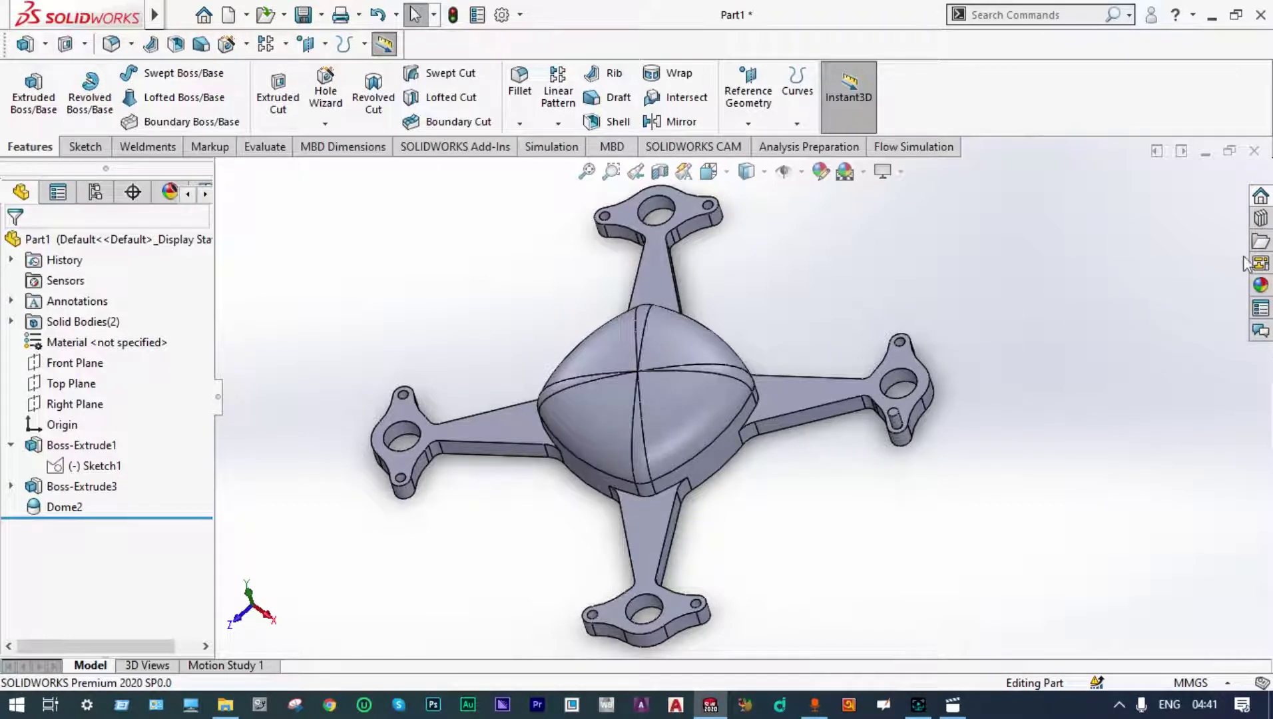
- Apply the brushed steel appearance from the Metal, Steel collection to the domed body
click(1261, 285)
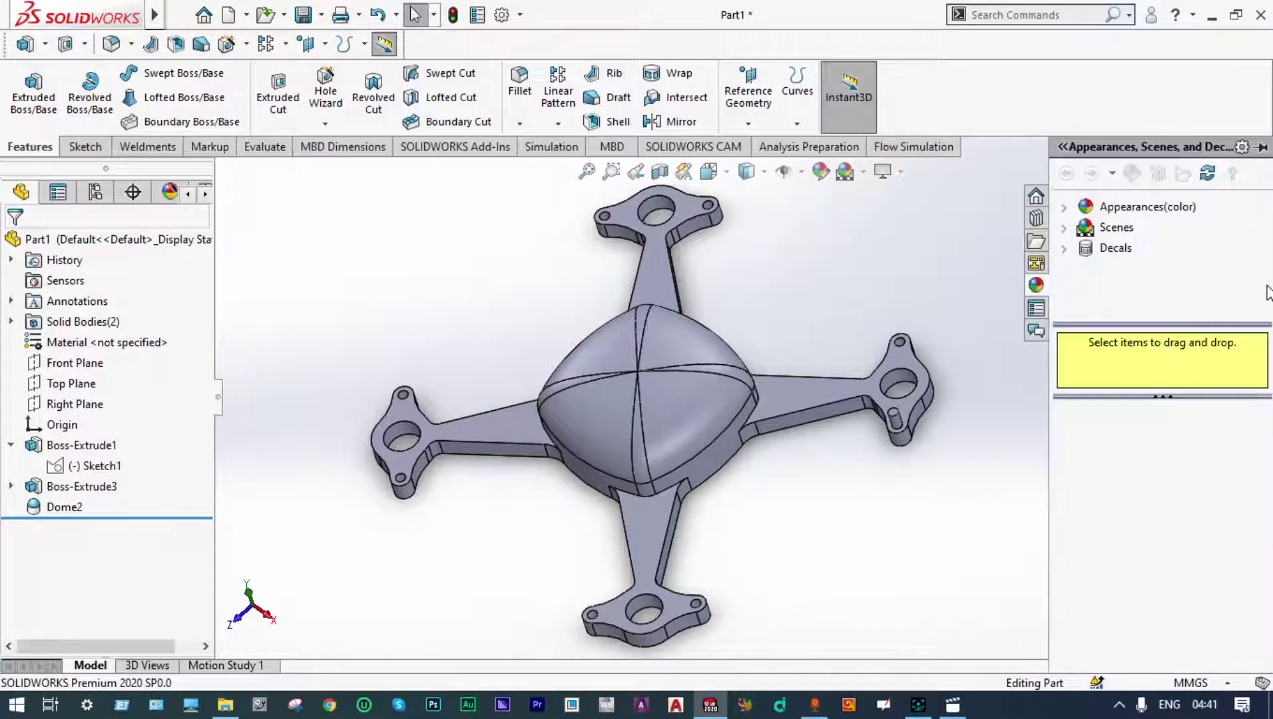
click(1063, 207)
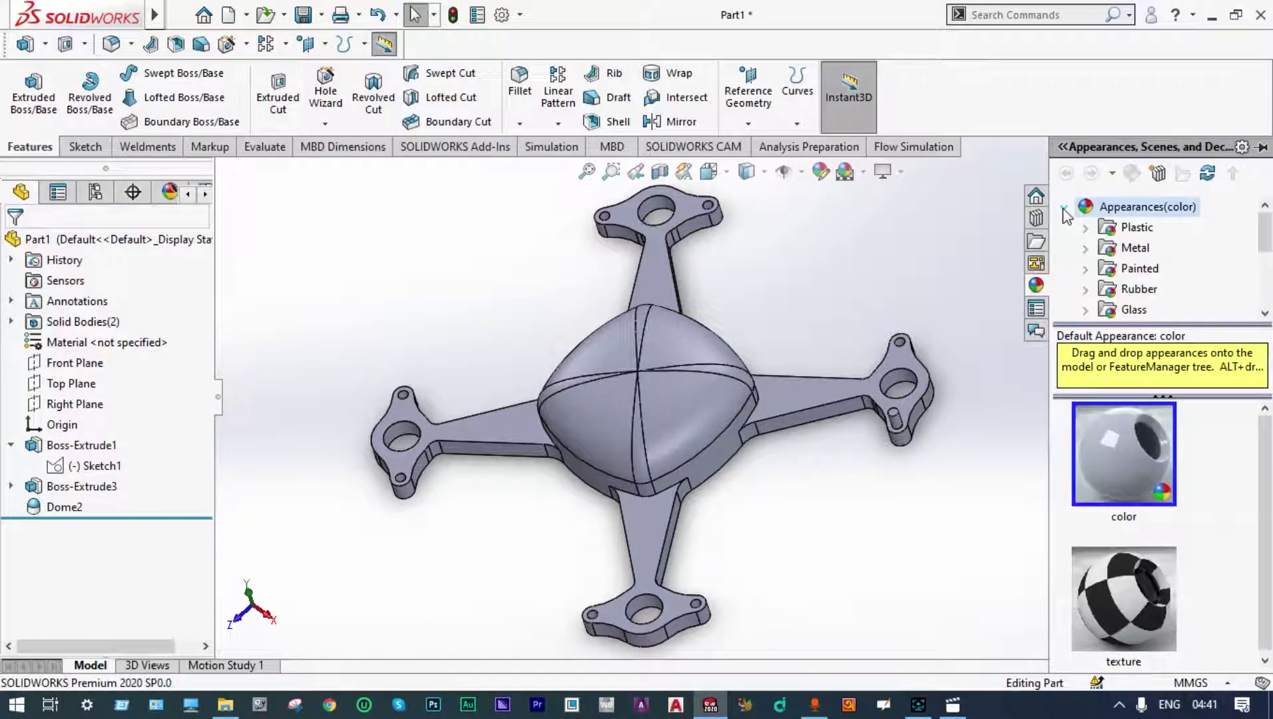
click(1092, 249)
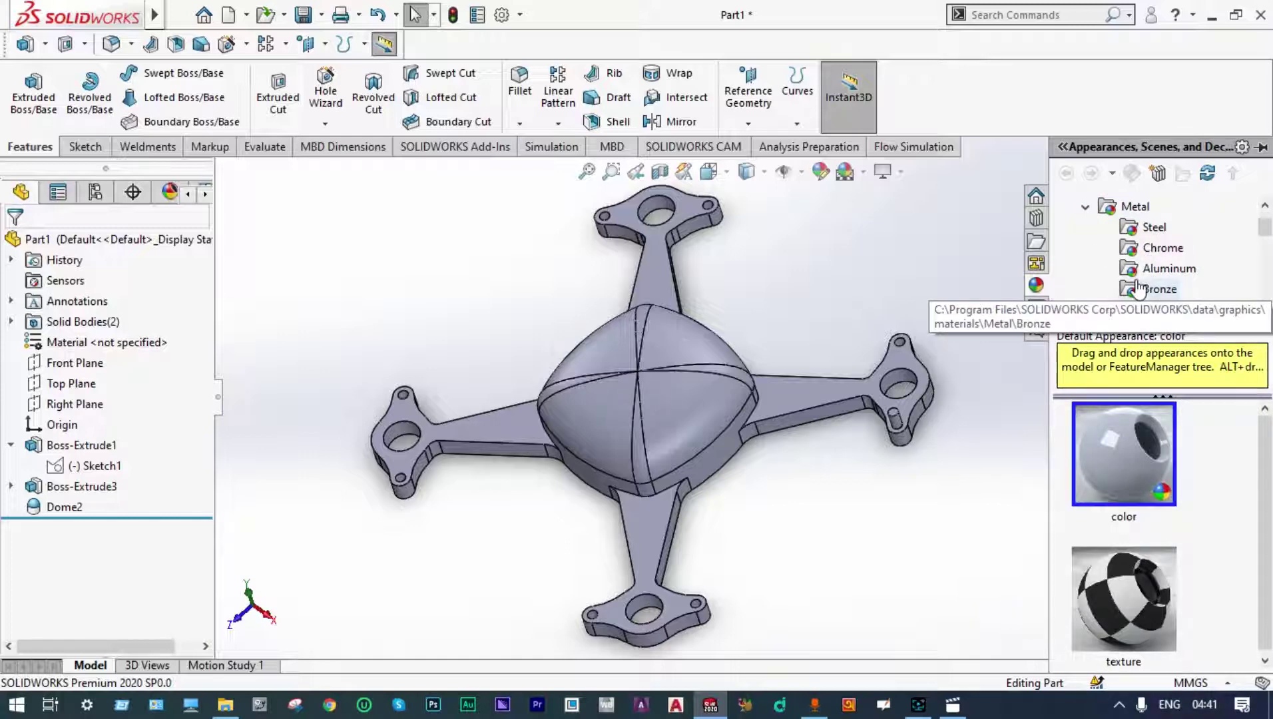
click(1131, 230)
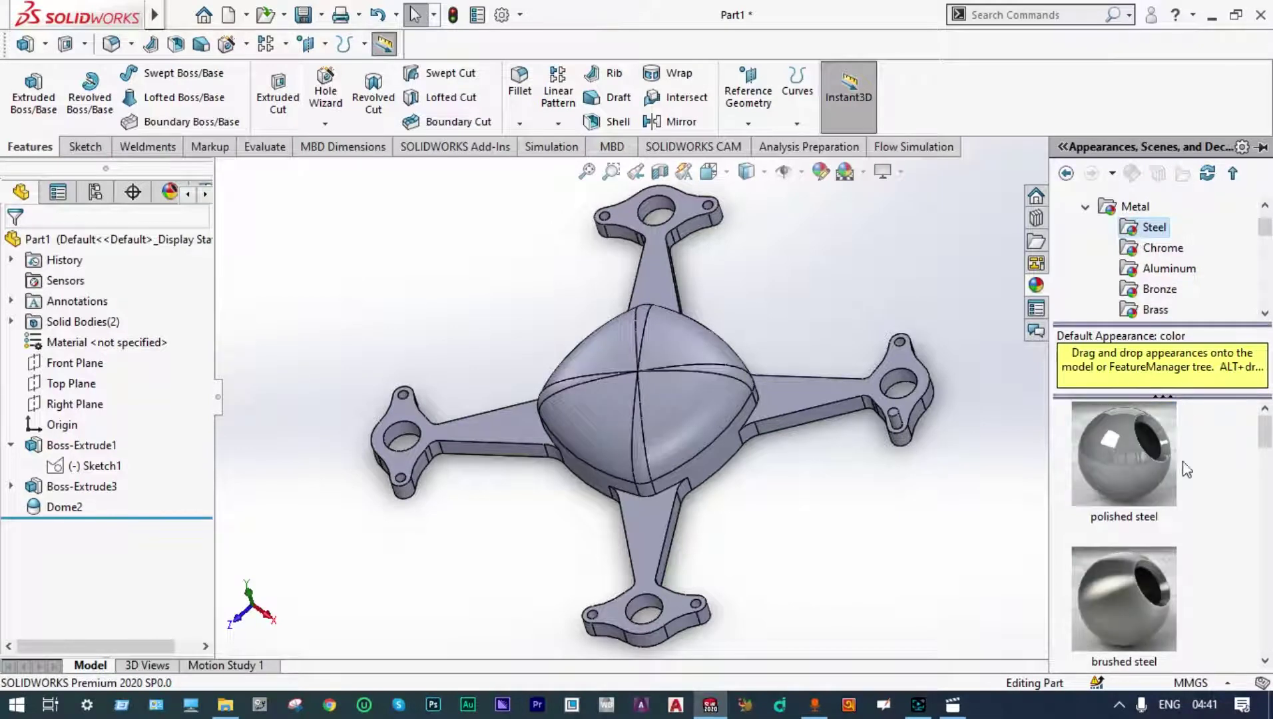
mouse_move(1123, 599)
mouse_down()
mouse_move(715, 441)
mouse_move(685, 415)
mouse_up()
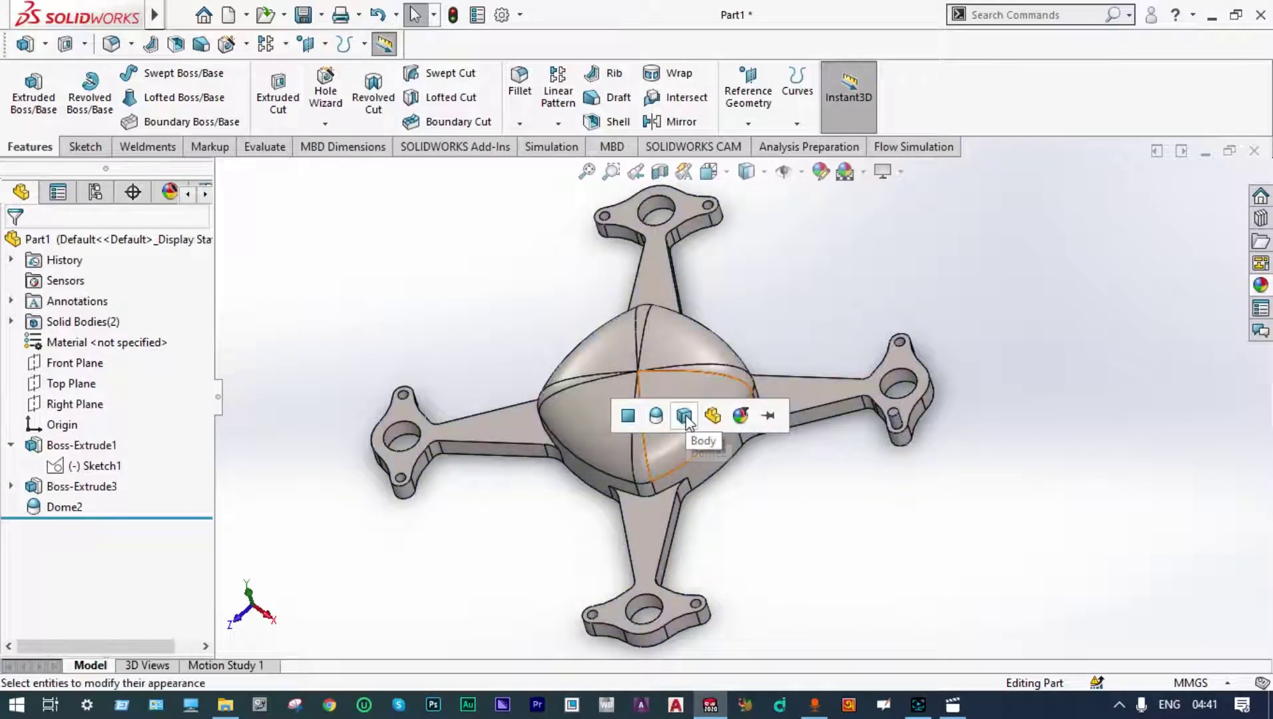
click(684, 415)
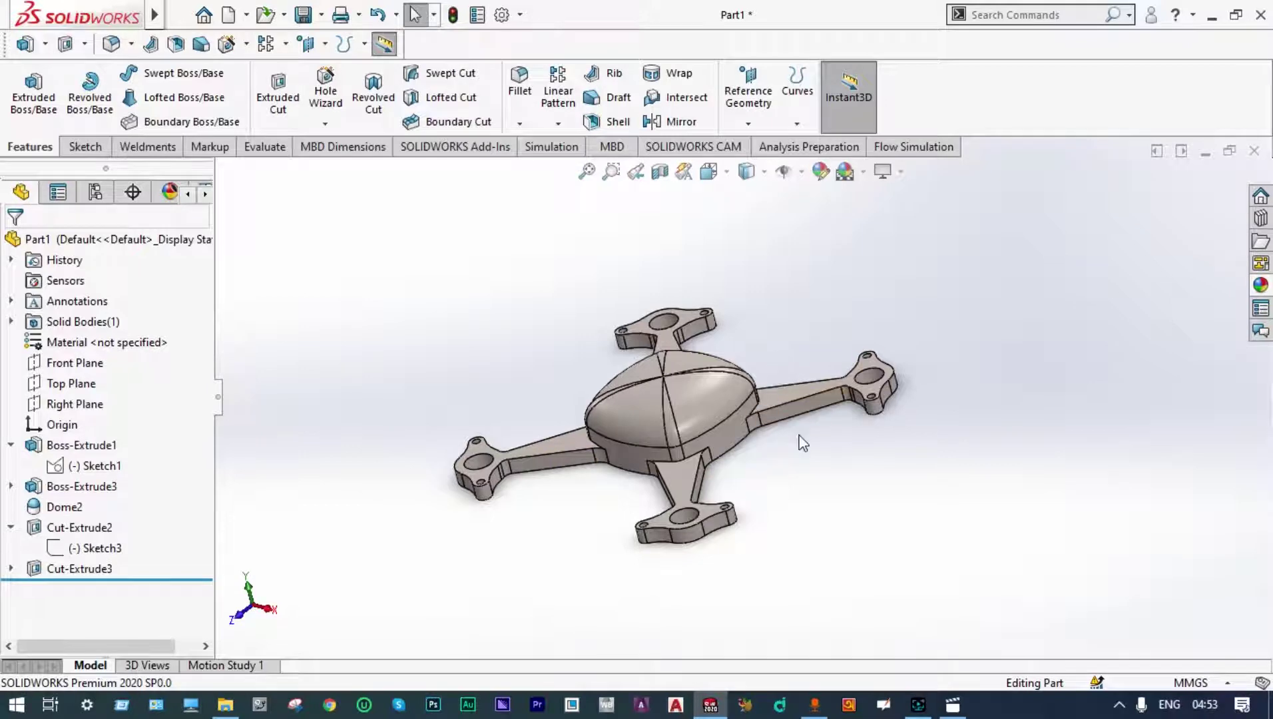
- Inspect the finished drone frame's arms, lug holes and dome from several angles and distances
middle_drag(803, 443, 827, 474)
scroll(827, 474, down, 3)
scroll(826, 473, up, 3)
middle_drag(744, 412, 741, 410)
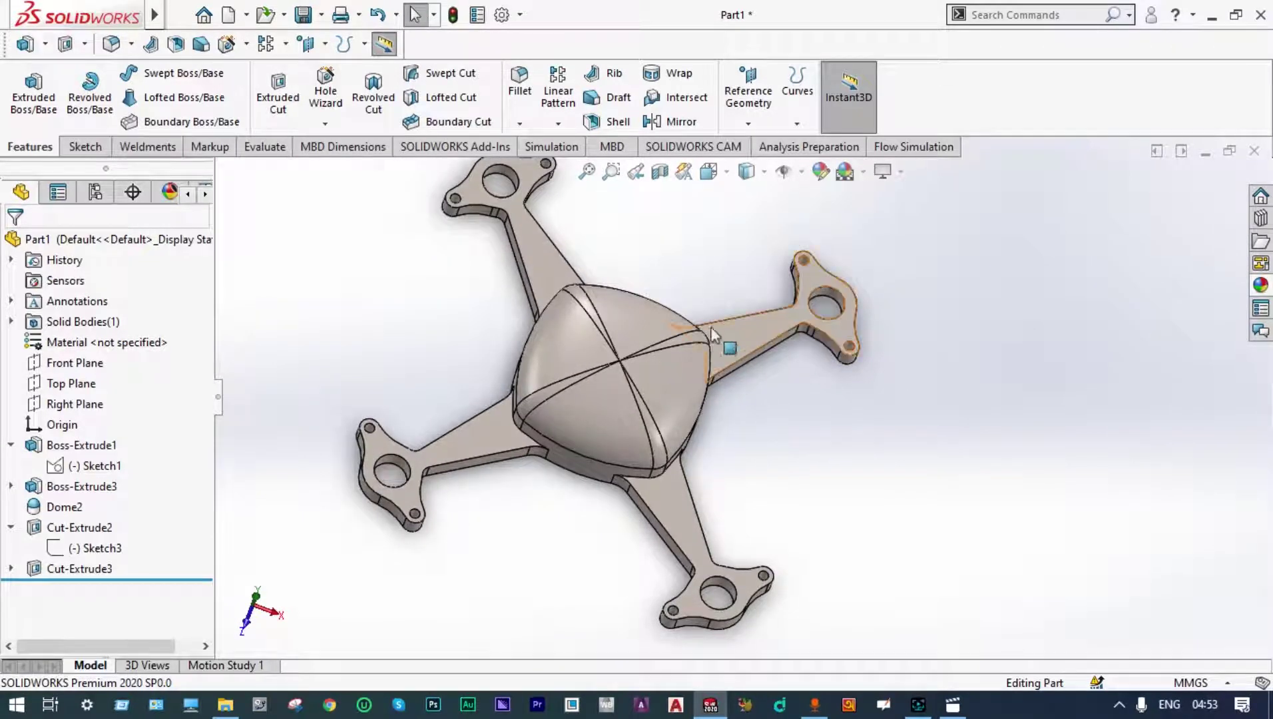
scroll(707, 319, down, 3)
scroll(706, 319, up, 5)
scroll(727, 331, down, 5)
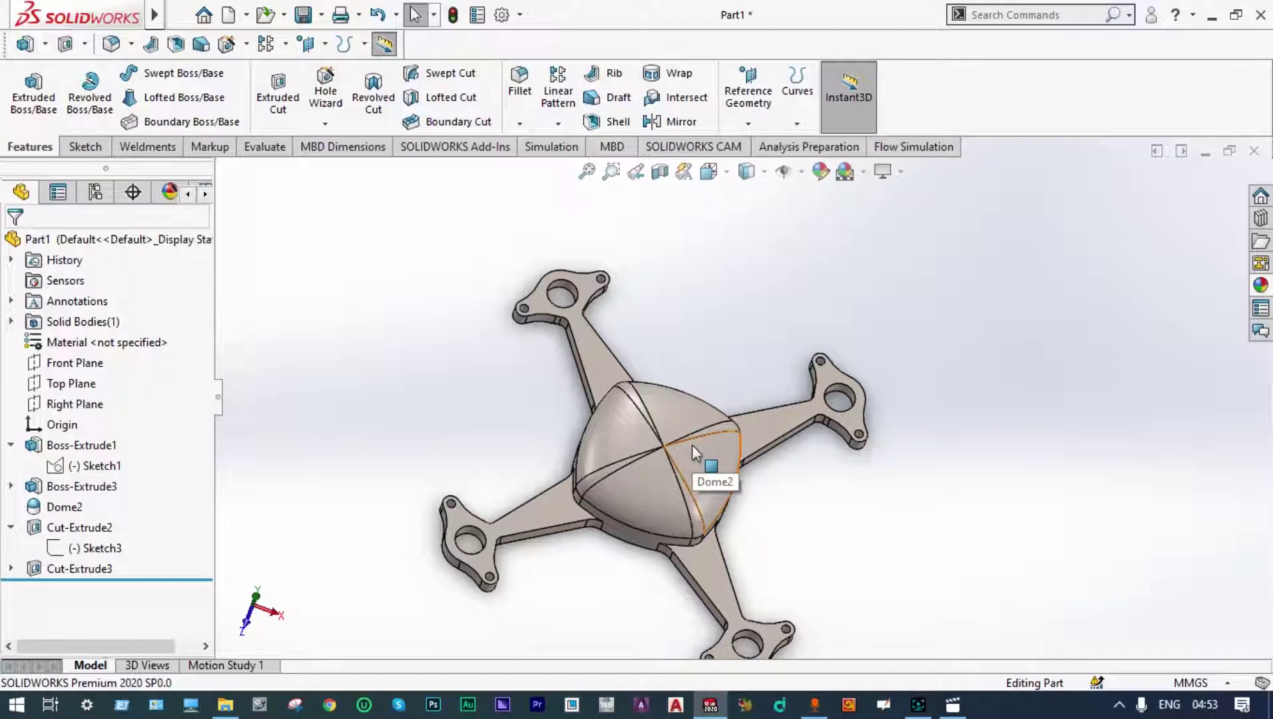
scroll(675, 462, down, 2)
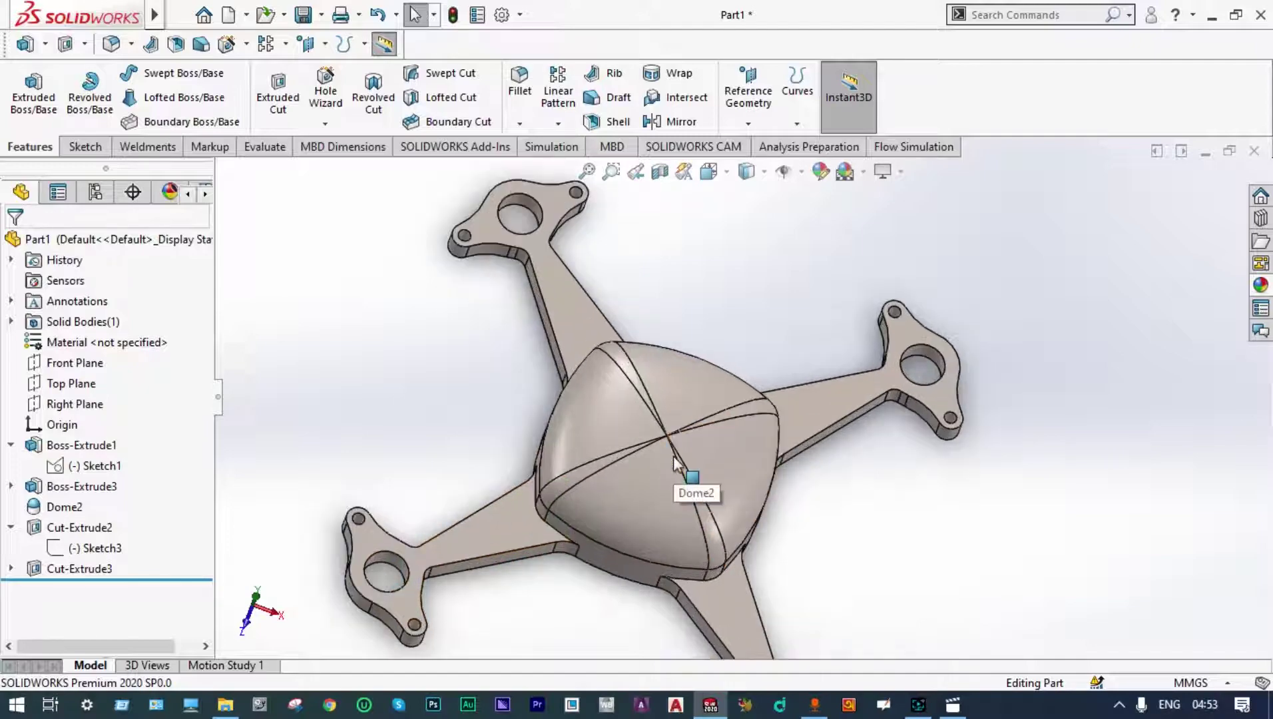
scroll(762, 436, up, 3)
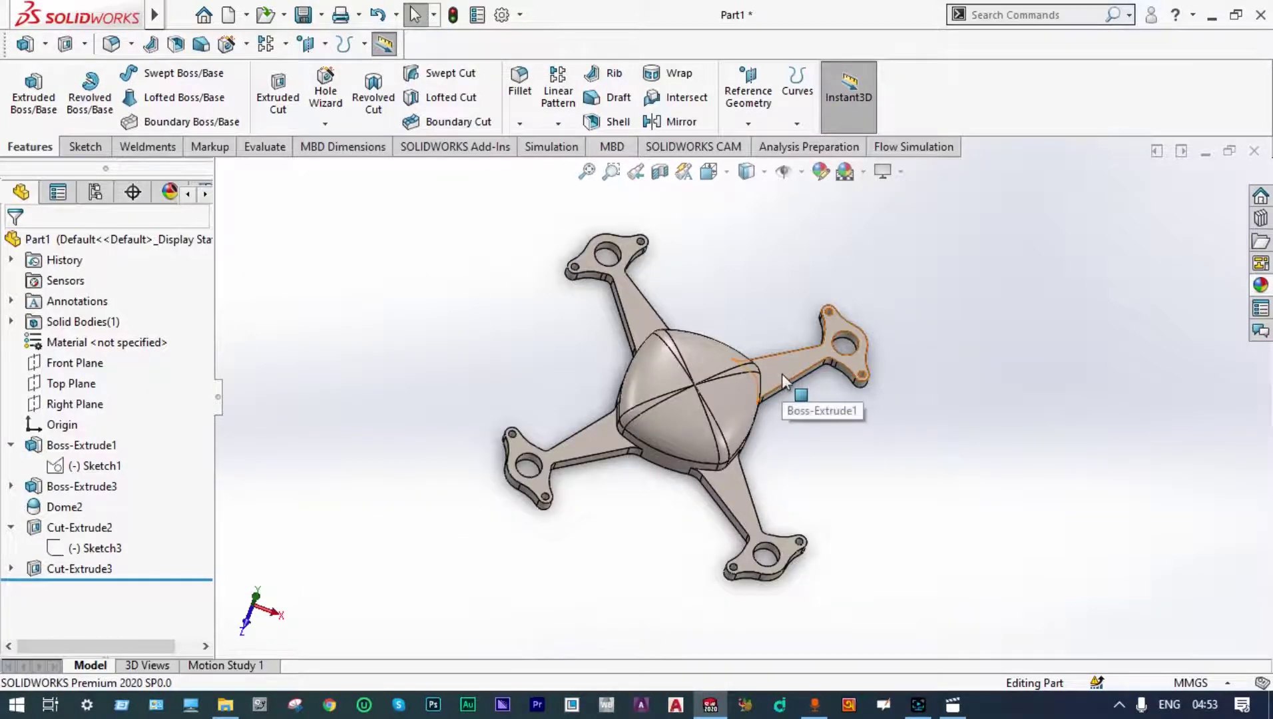